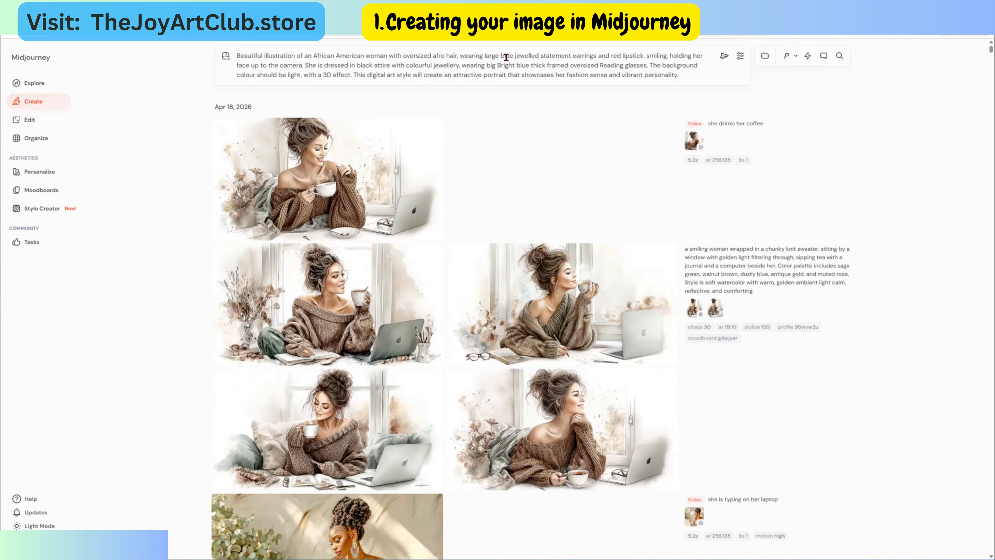
Edit the prompt to describe large red jewelled statement earrings, red leather attire and gold jewellery
double_click(506, 57)
type("red")
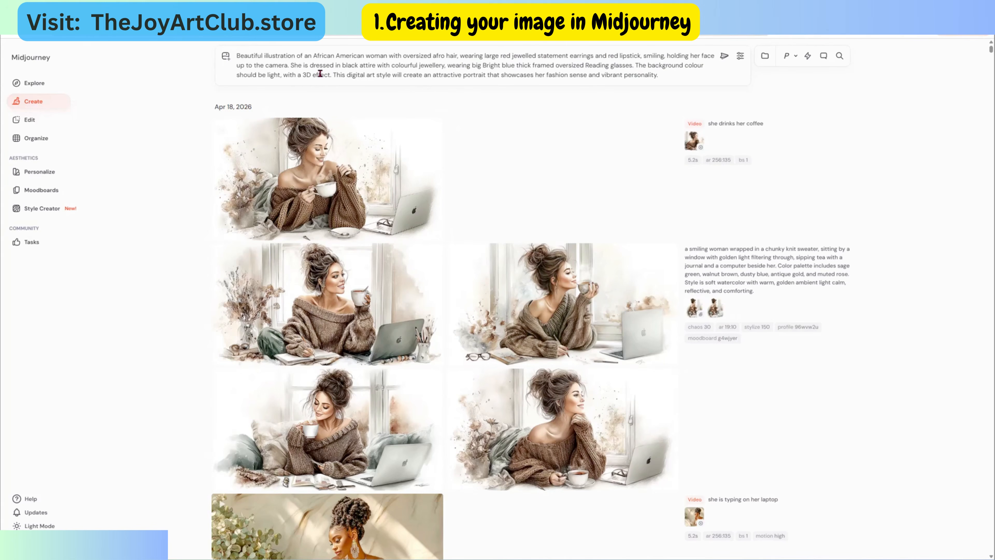
double_click(348, 67)
type("red leather")
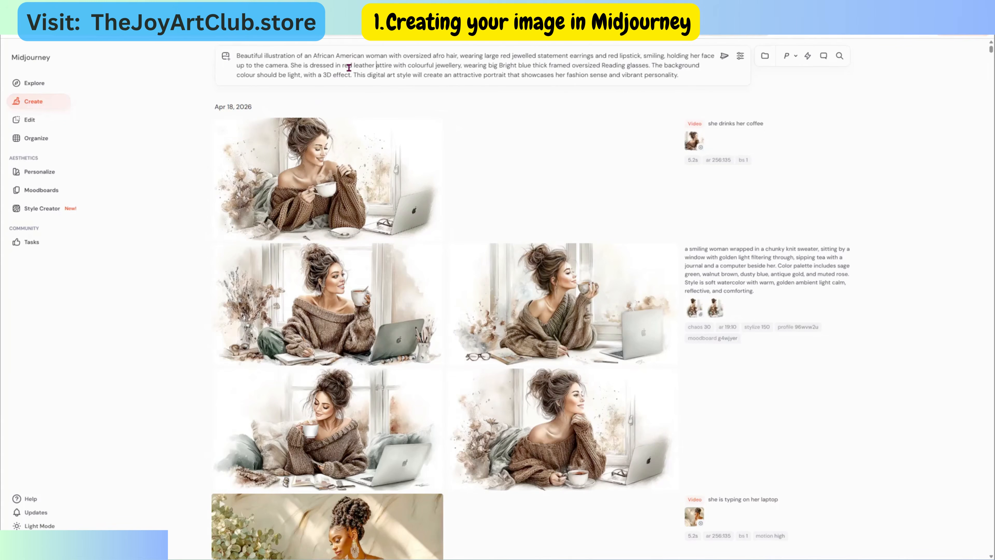
double_click(419, 66)
type("gold")
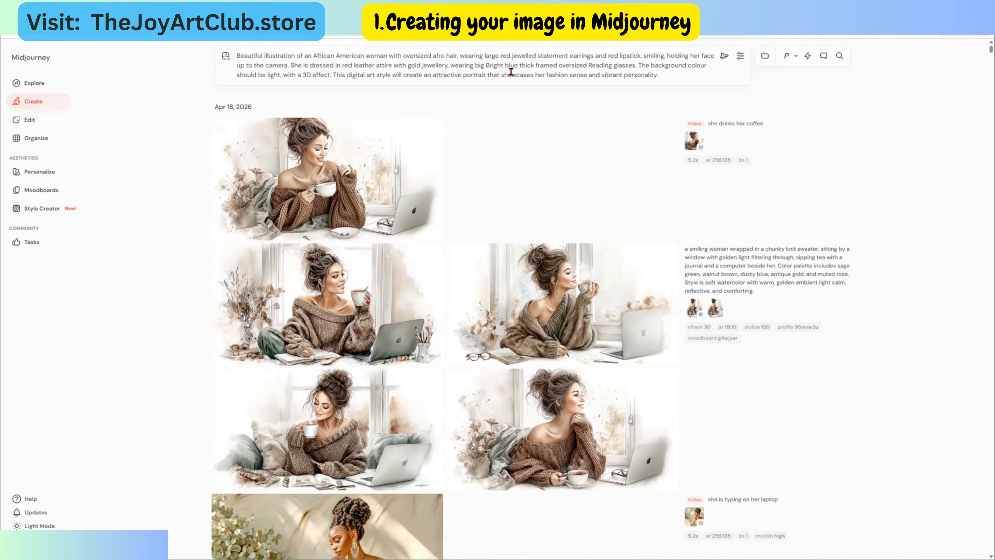
Edit the prompt so the thick framed reading glasses are bright red and the background colour is white
double_click(494, 66)
double_click(511, 65)
type("red")
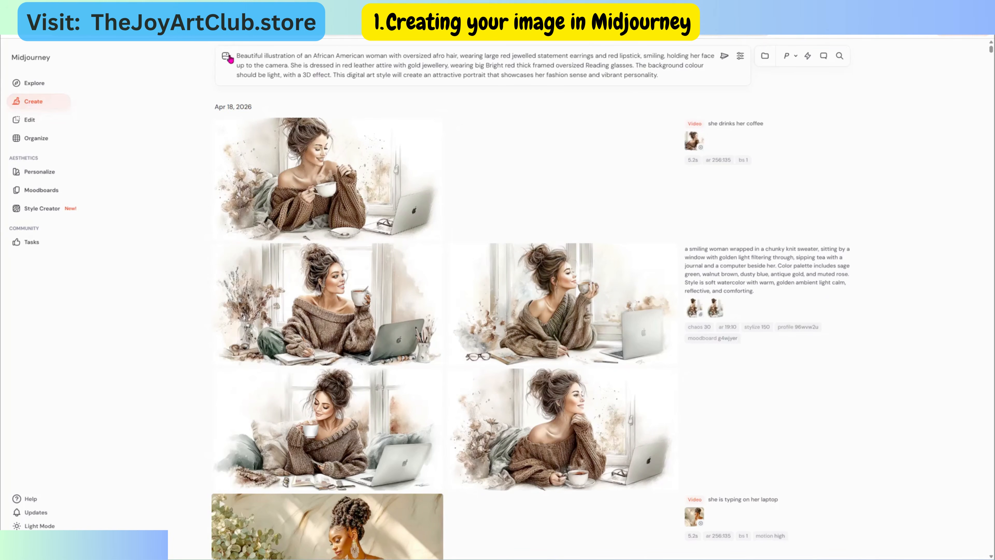
double_click(273, 75)
type("white")
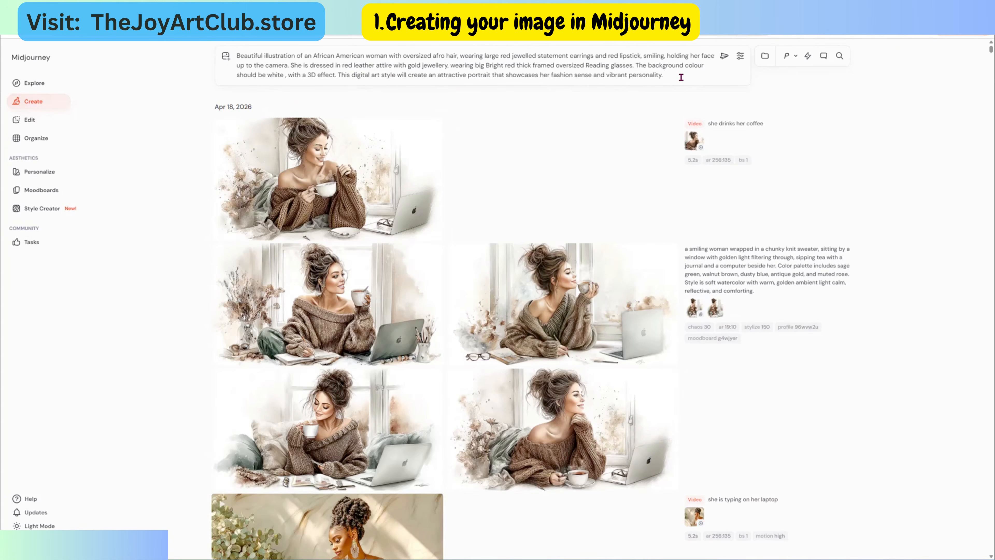
Add "Her hairstyle is in a messy bun of braids, --ar 10:10" to the end of the prompt and generate the images
type("Her hairstyle is in a mess")
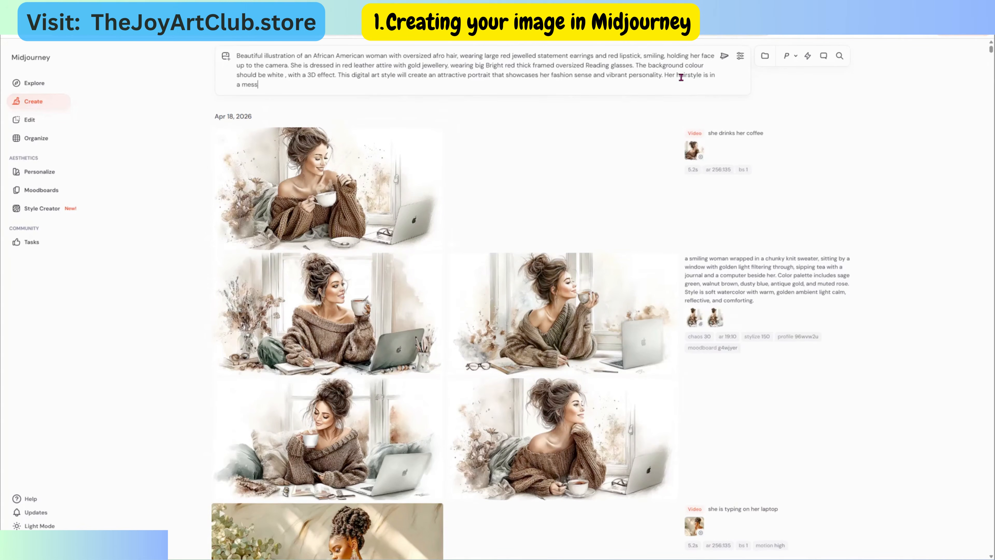
type("y buun")
type("n")
type(" of braid")
type("s, --ar ")
type("10")
type(":10")
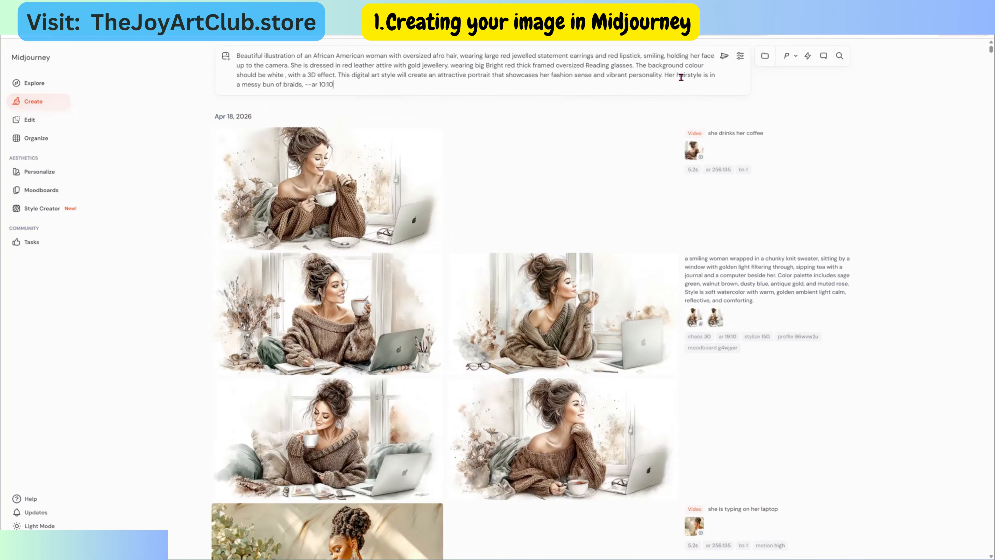
left_click(723, 56)
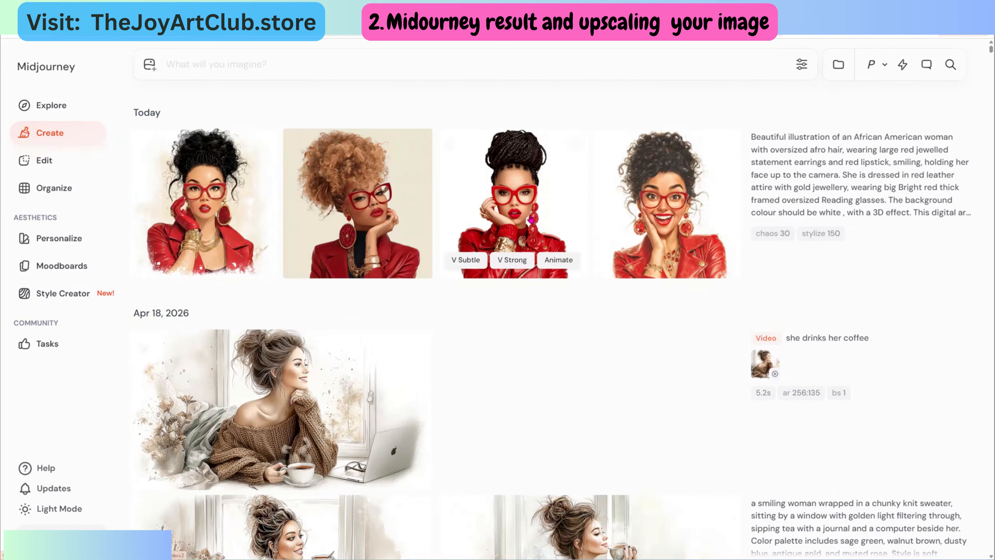
Upscale the image of the woman with the braided bun using the Subtle option and save the upscaled image
right_click(520, 202)
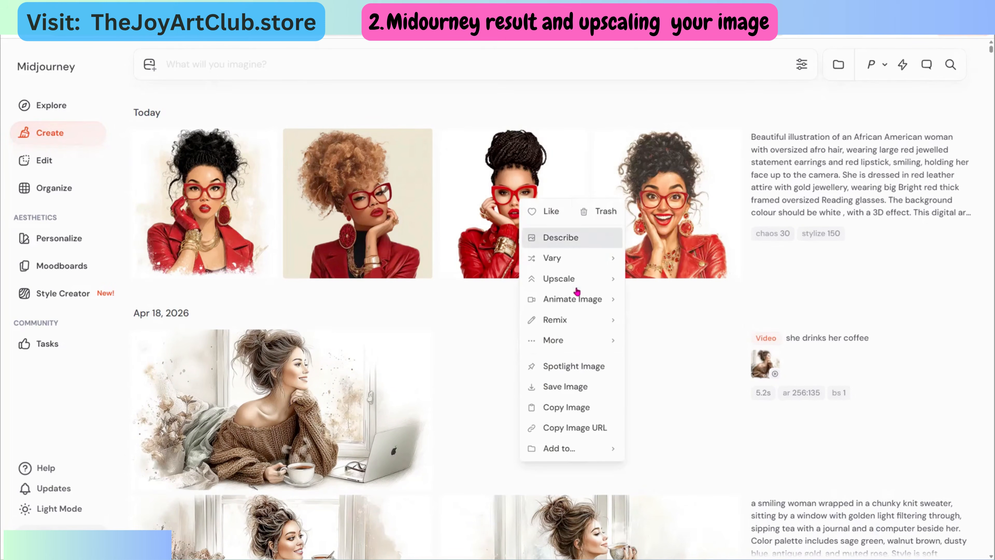
mouse_move(574, 287)
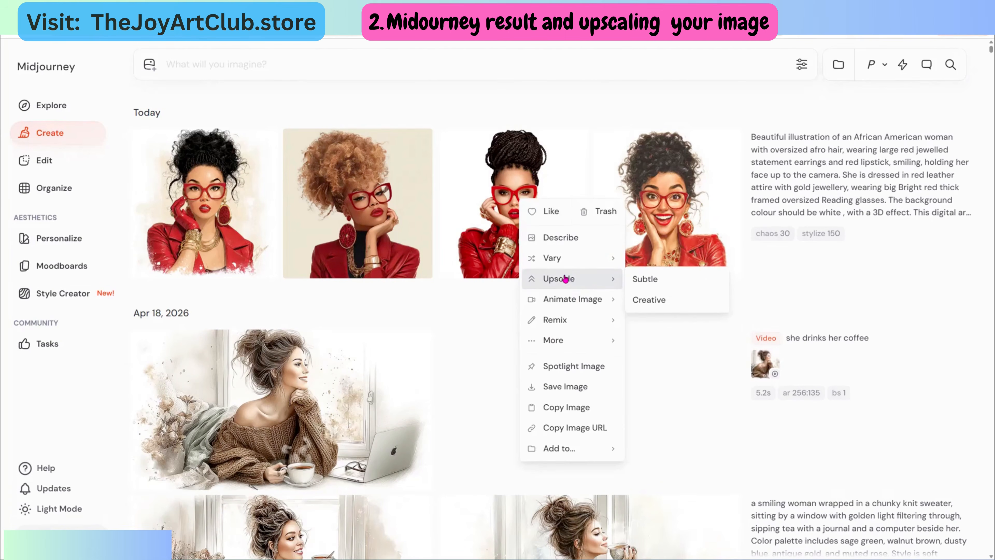
left_click(645, 279)
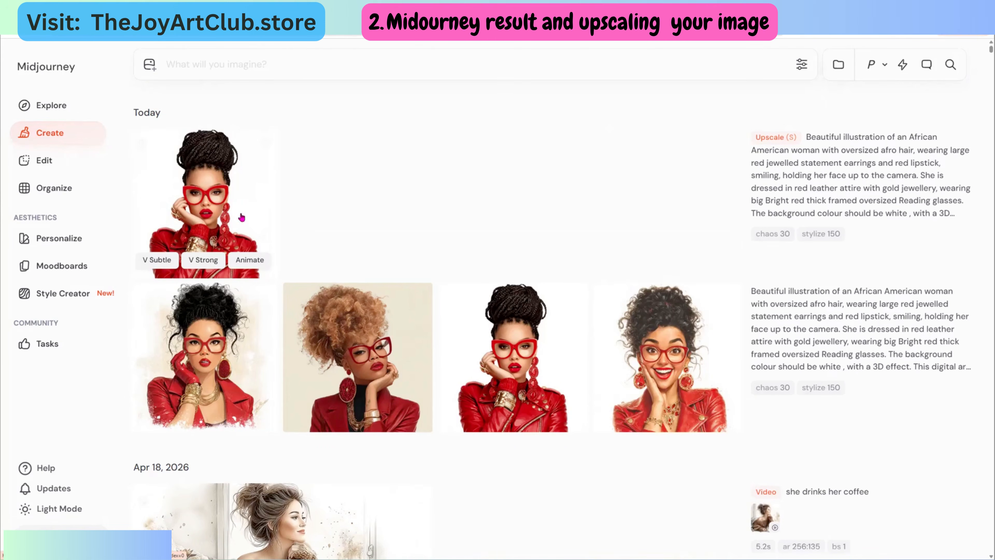
right_click(201, 208)
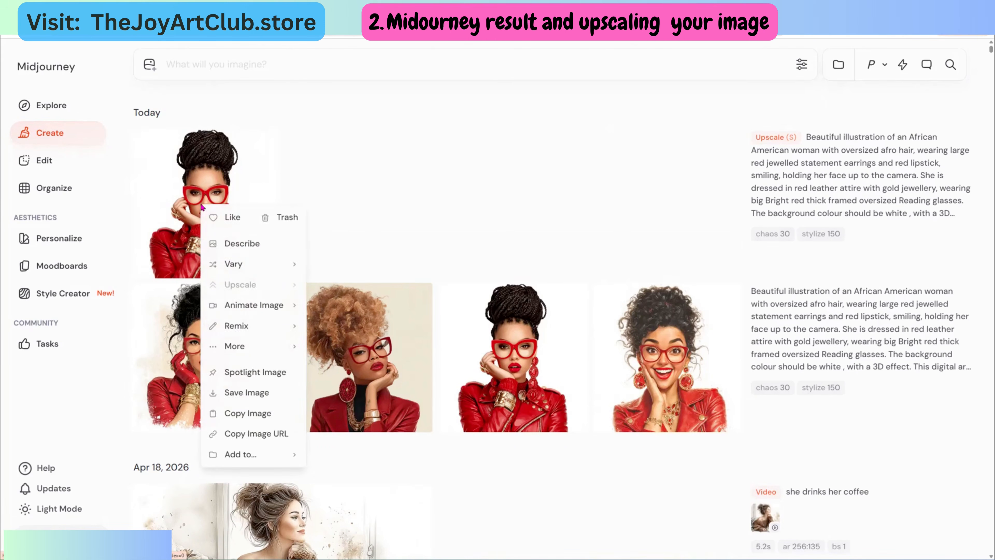
left_click(249, 390)
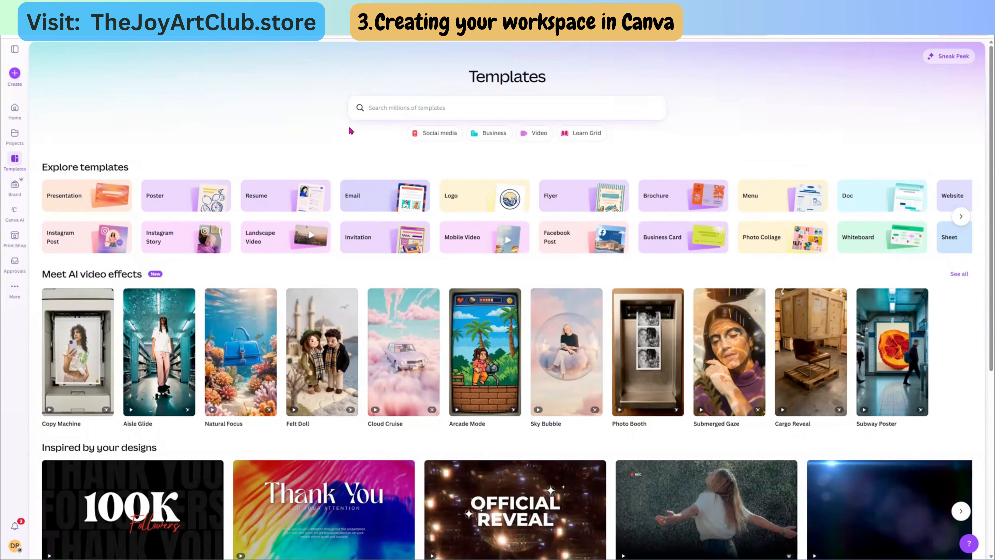
In Canva, create a new custom-size design measuring 12 × 12 in
left_click(15, 76)
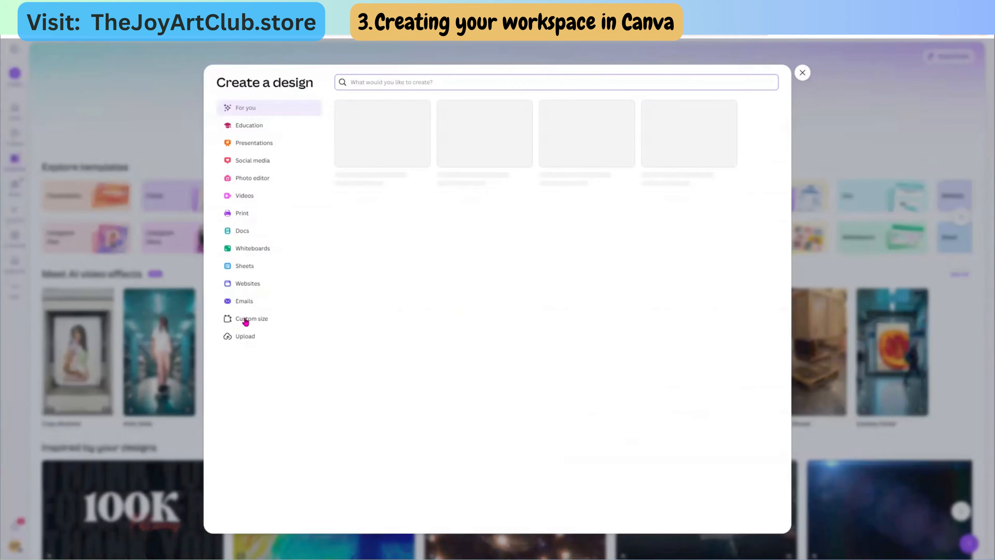
left_click(246, 320)
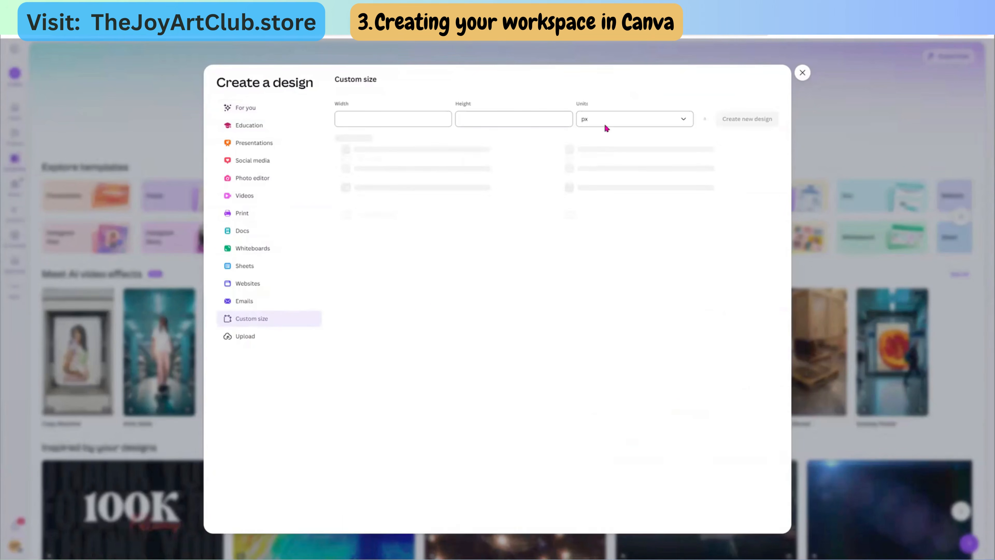
left_click(616, 123)
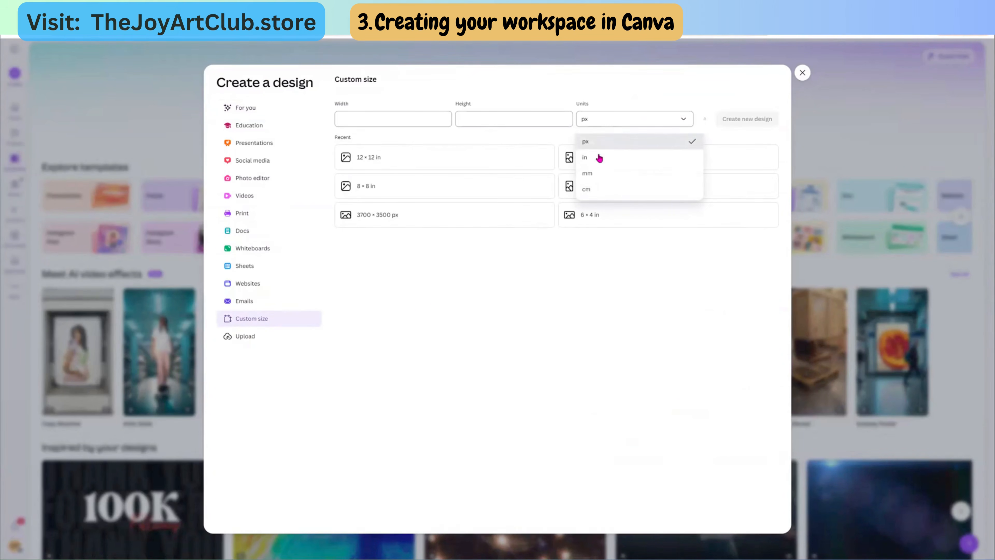
left_click(589, 157)
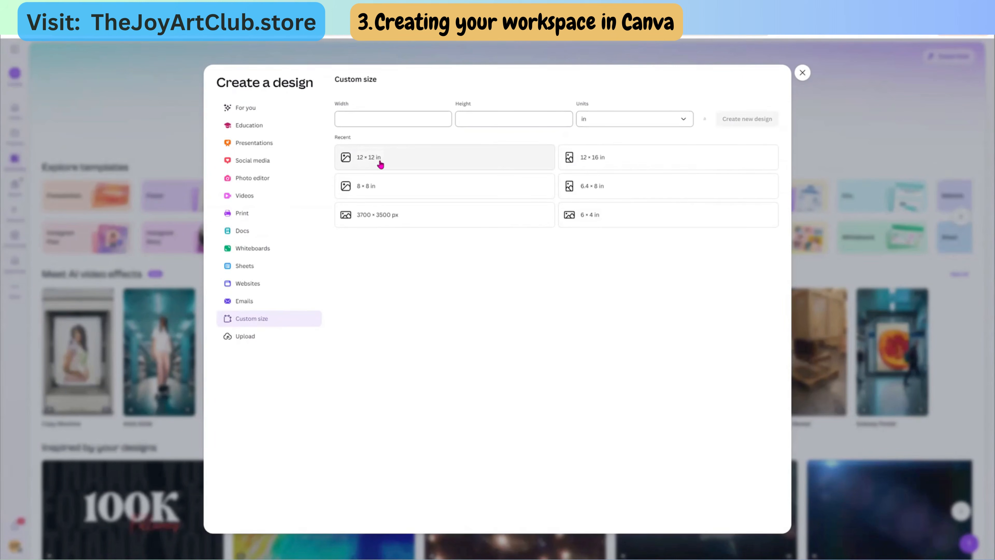
left_click(363, 121)
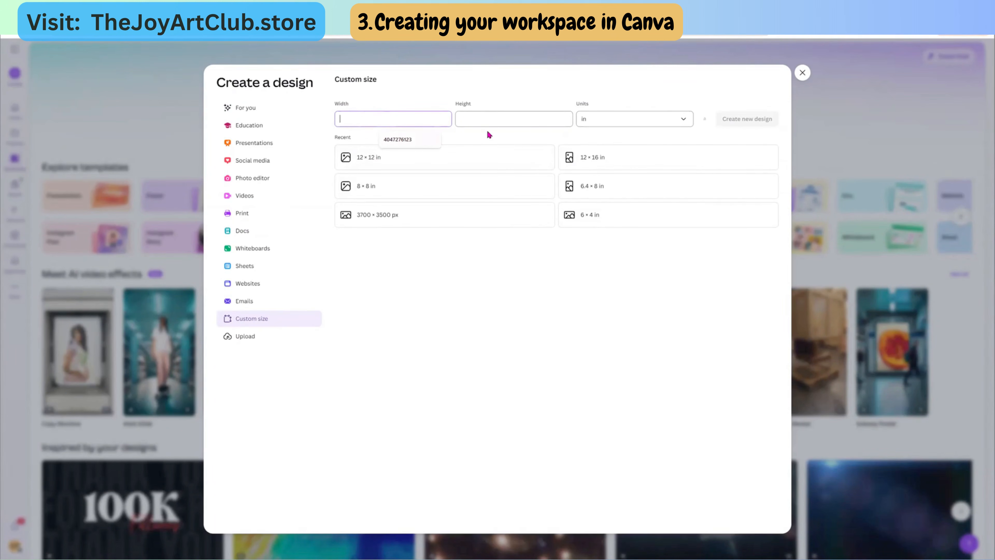
left_click(503, 121)
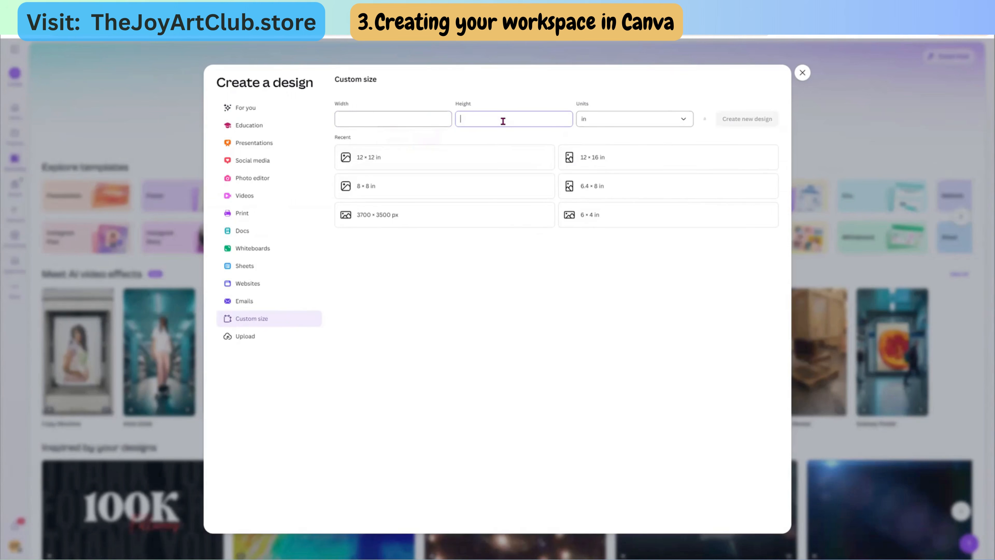
left_click(370, 160)
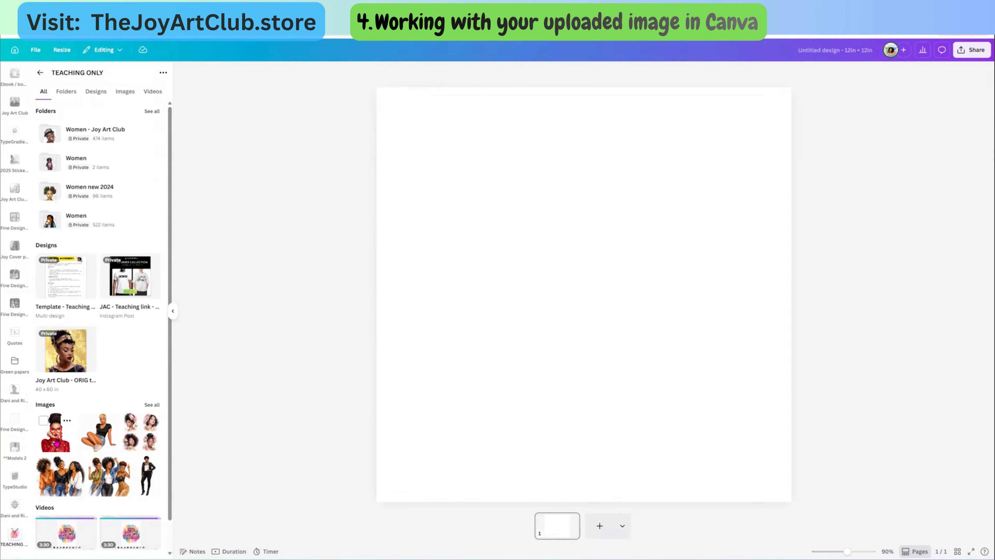
Place the uploaded portrait of the woman in the red leather jacket near the middle of the blank page
left_click(56, 443)
mouse_move(607, 327)
left_mouse_down()
mouse_move(583, 301)
mouse_move(598, 321)
left_mouse_up()
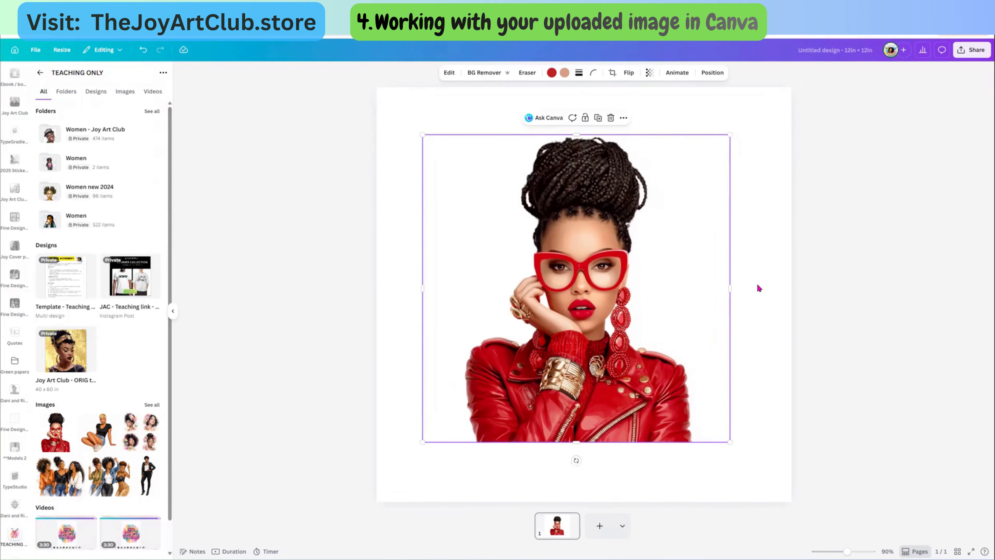
Try a light gray page background behind the portrait and undo the color change
left_click(765, 289)
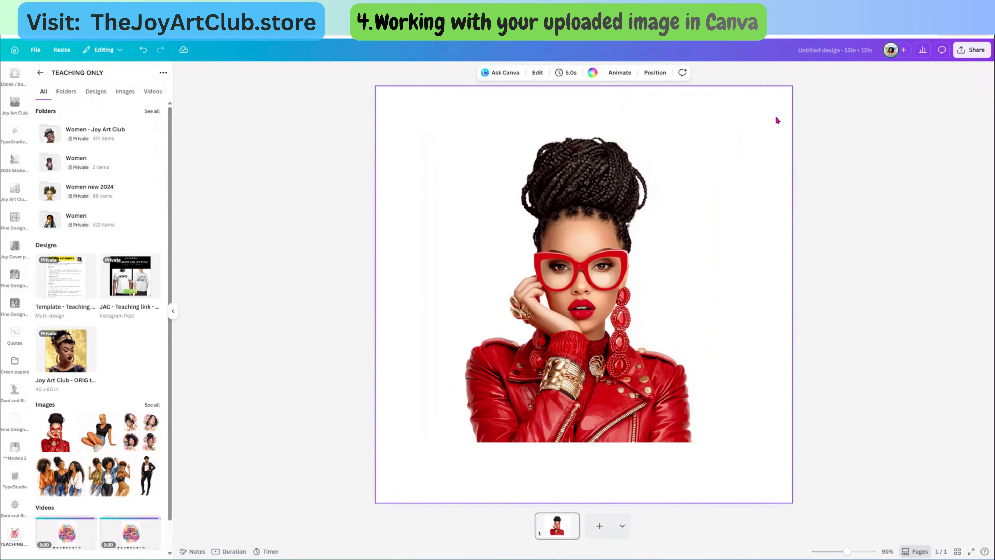
left_click(593, 73)
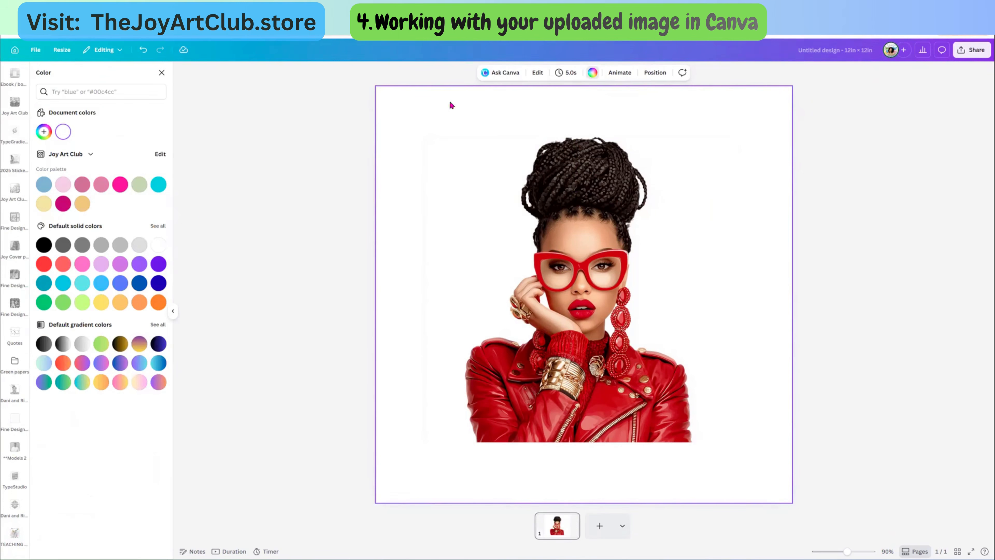
left_click(139, 245)
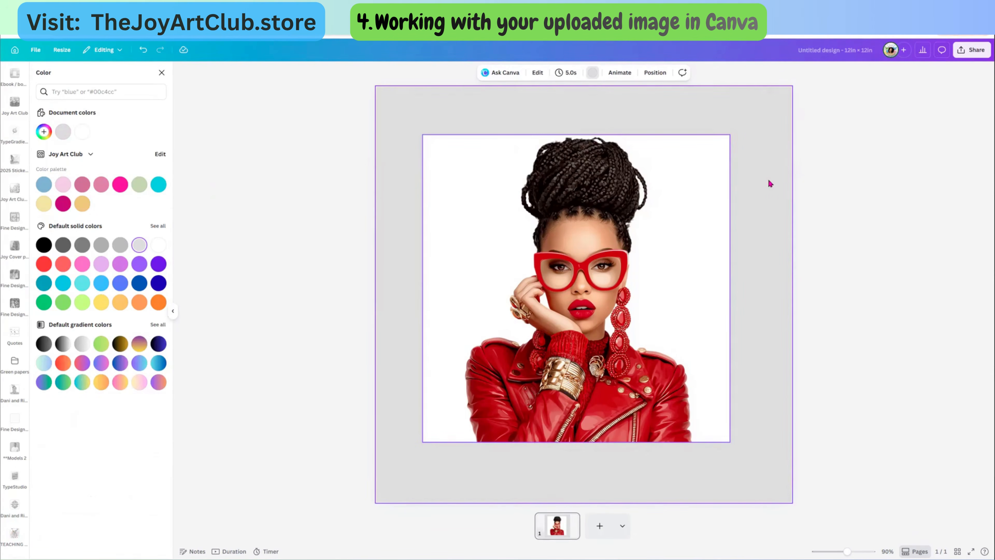
left_click(580, 308)
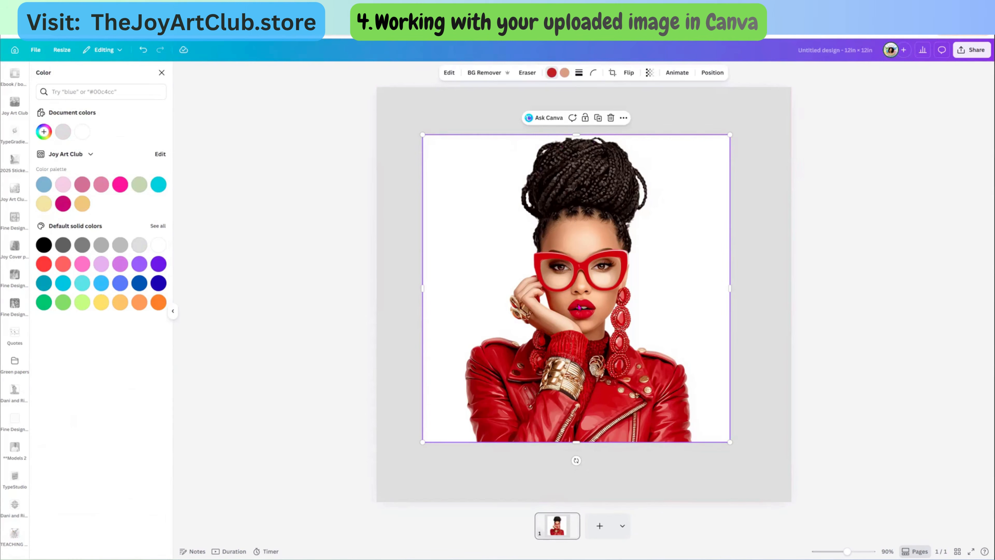
left_click(763, 265)
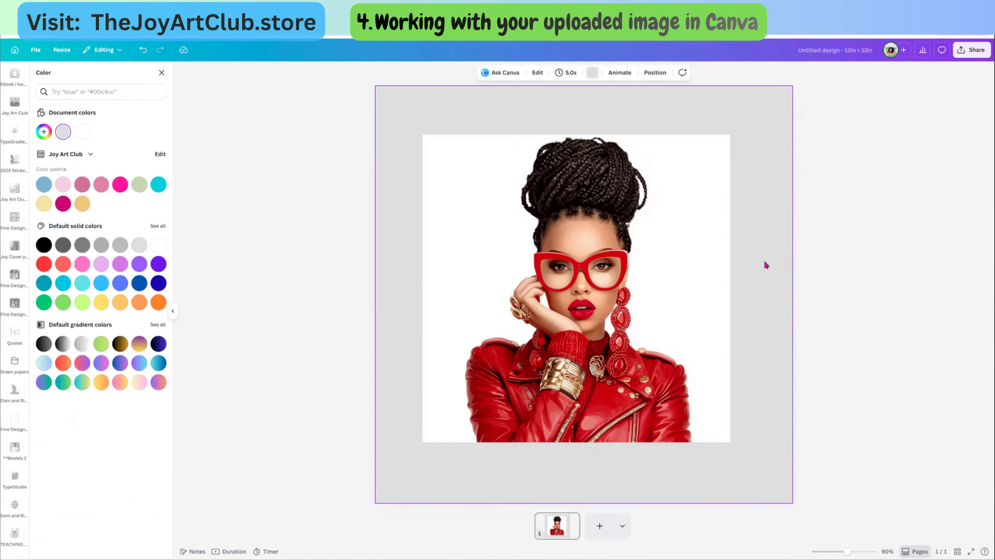
key("ctrl+z")
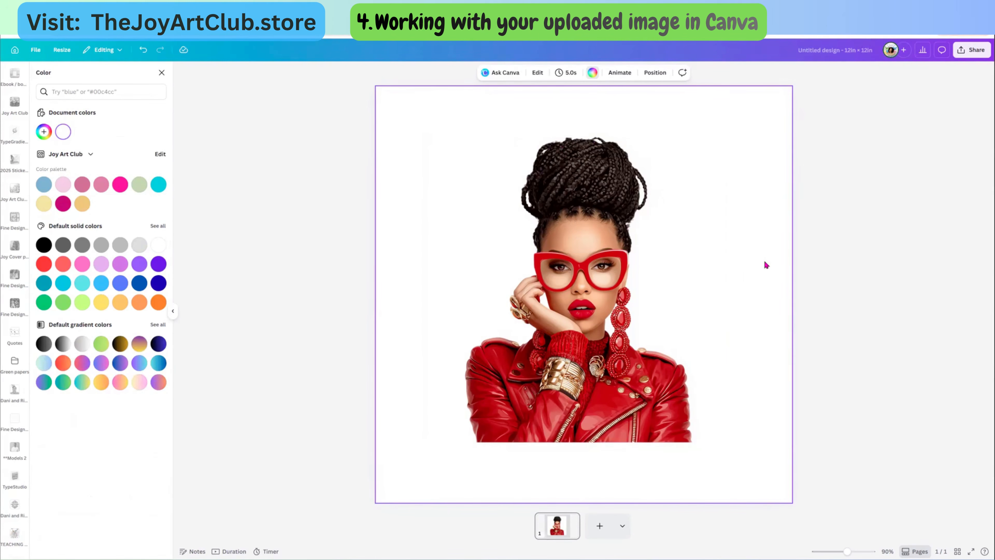
Set the page background to light gray and remove the background from the portrait
left_click(636, 306)
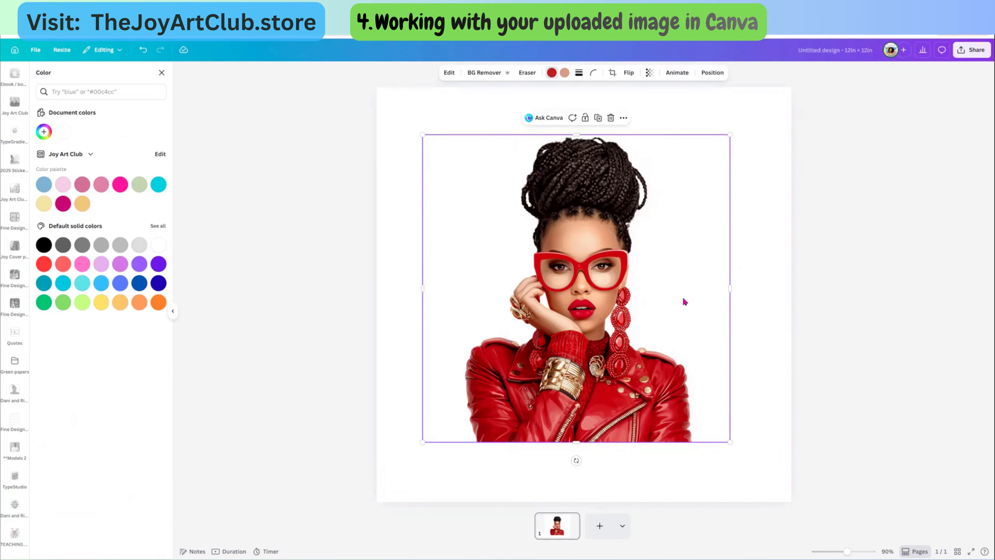
left_click(765, 279)
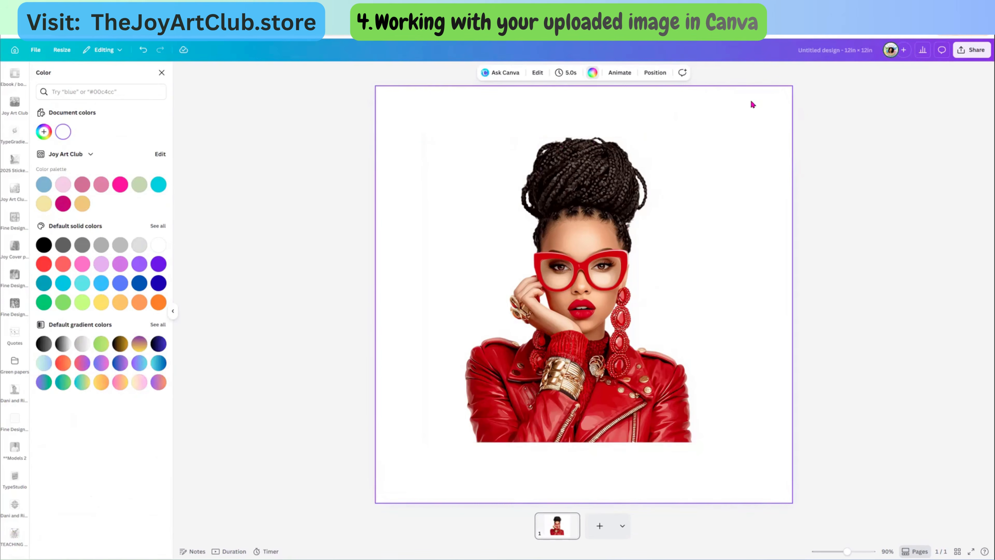
left_click(137, 246)
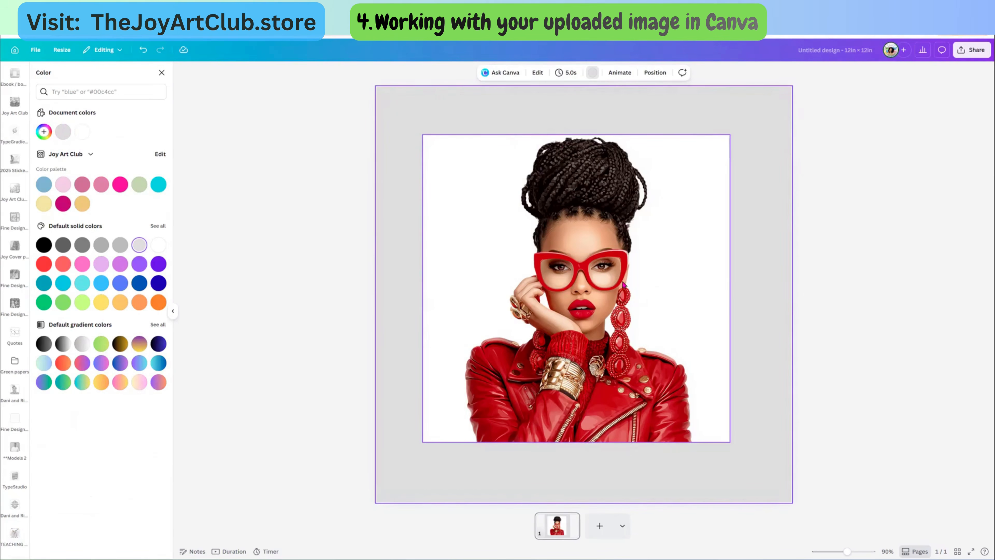
left_click(607, 272)
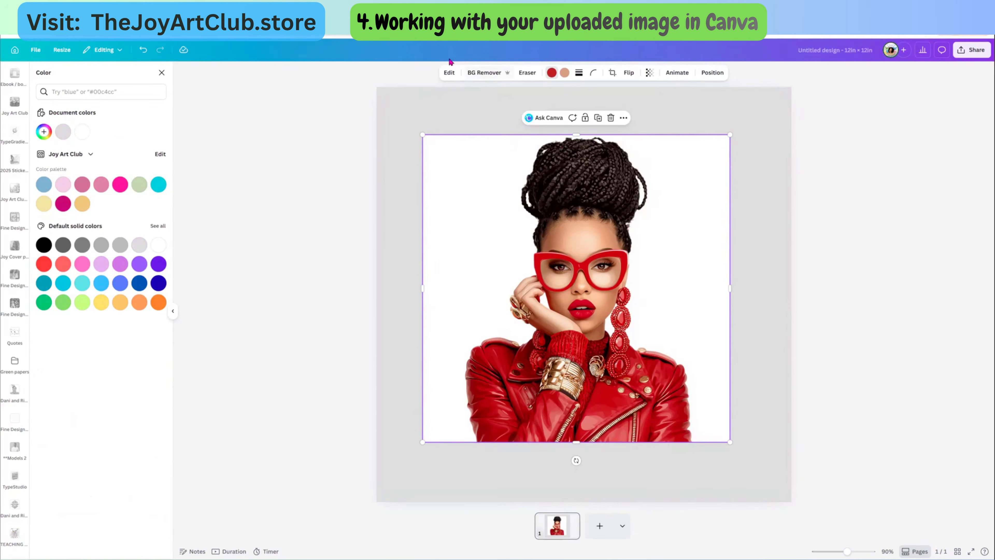
left_click(484, 74)
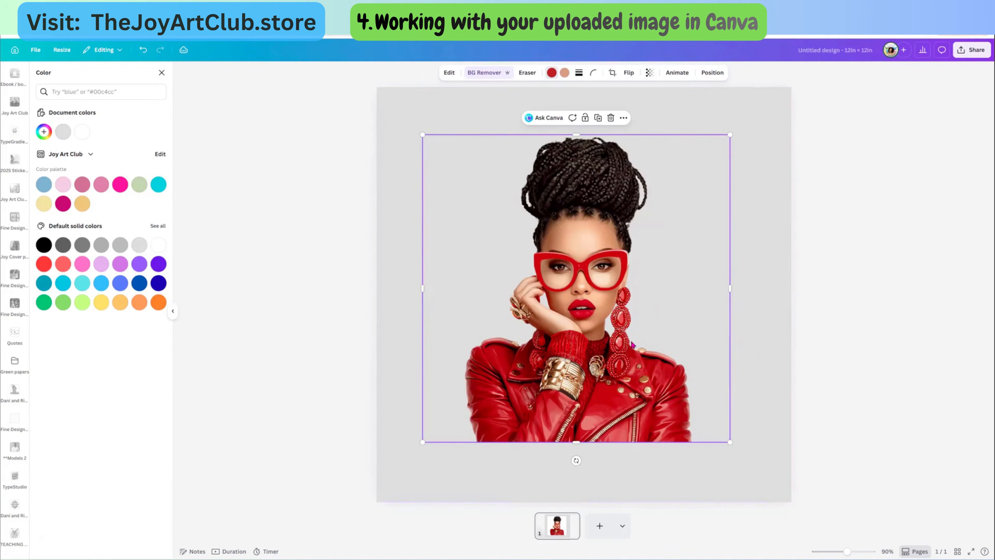
Move the portrait slightly up and to the left, and crop the empty margins on both of its sides
mouse_move(594, 326)
left_mouse_down()
mouse_move(571, 302)
mouse_move(580, 313)
left_mouse_up()
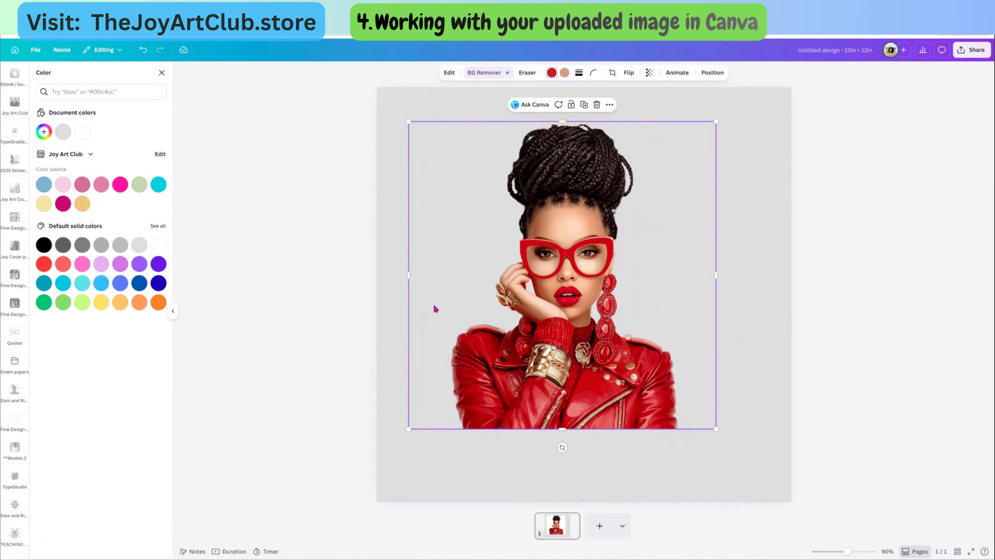
left_click_drag(407, 278, 438, 278)
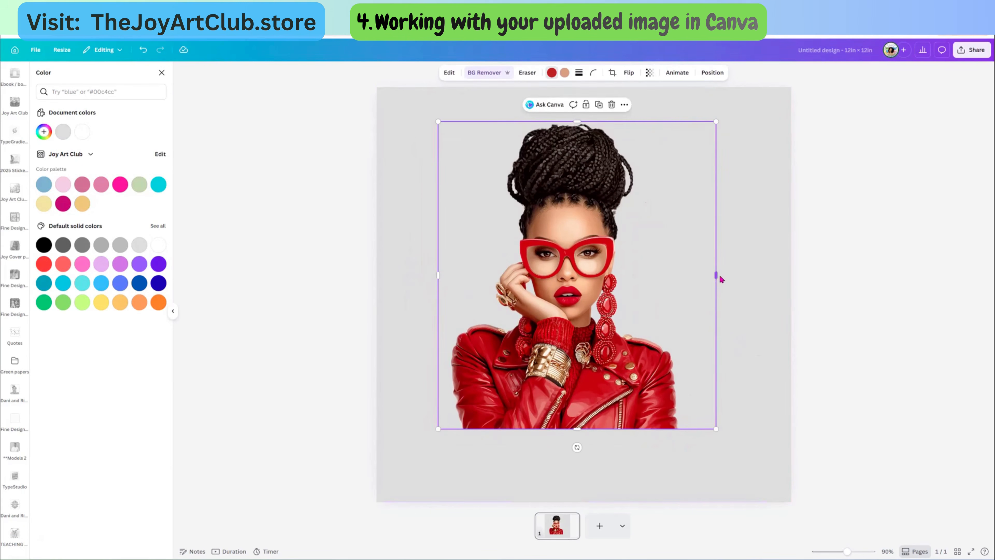
left_click_drag(716, 276, 685, 275)
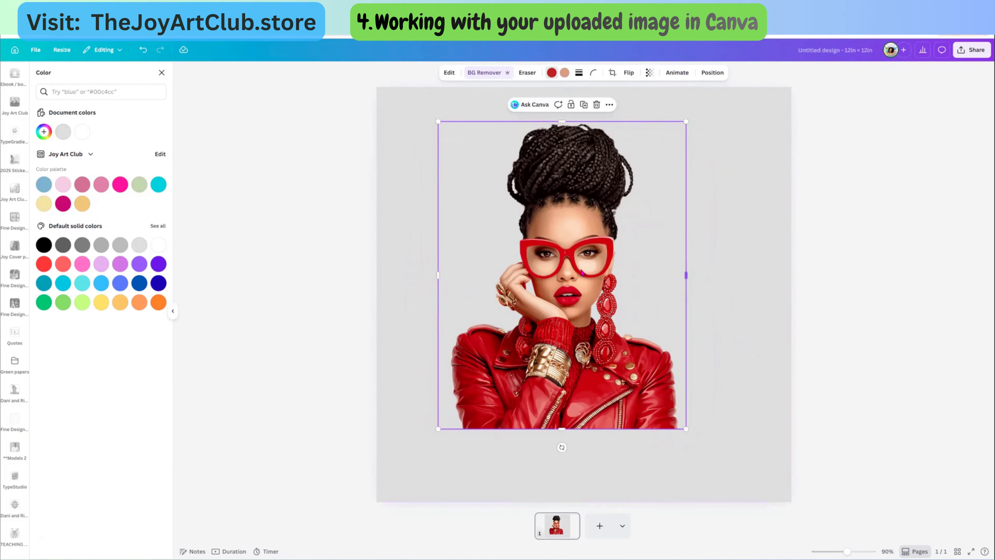
Shrink the portrait slightly and place it near the upper middle of the page
left_click_drag(586, 278, 523, 243)
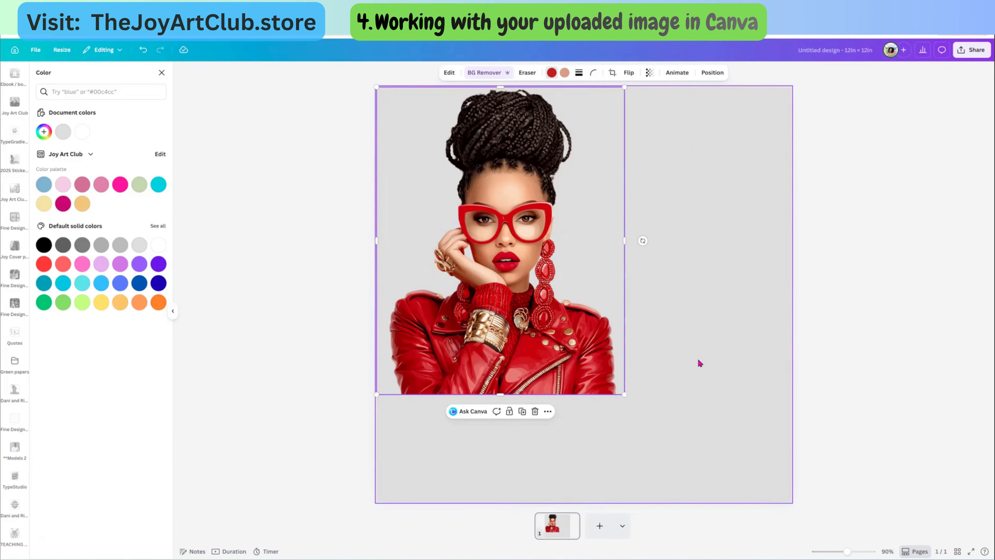
left_click(686, 358)
left_click(581, 331)
left_click_drag(581, 341, 600, 329)
left_click_drag(623, 394, 611, 364)
left_click_drag(603, 283, 692, 317)
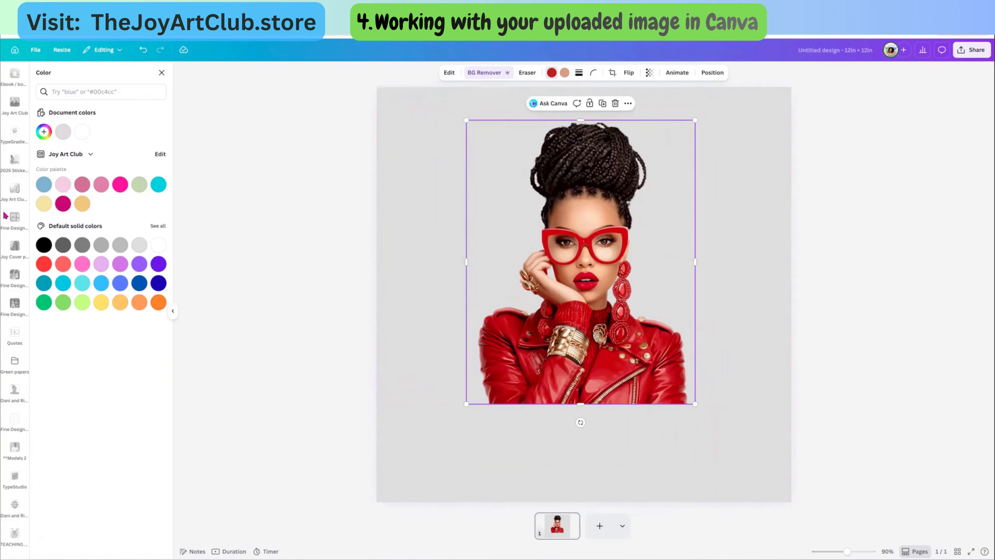
Search the element graphics for "red flowers" and add the branch with small red blossoms to the page
scroll(5, 215, "up", 2)
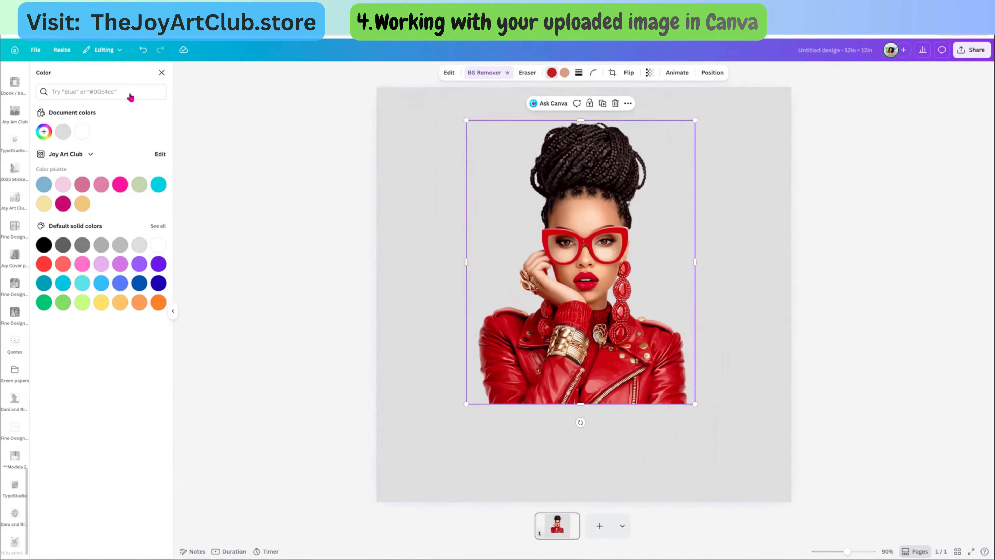
left_click(161, 74)
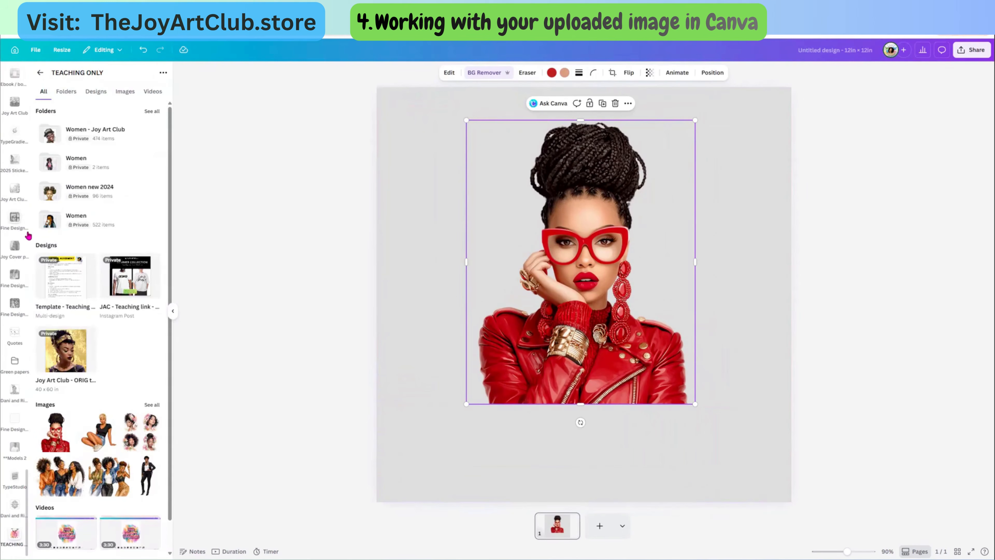
scroll(15, 243, "down", 5)
scroll(26, 235, "up", 10)
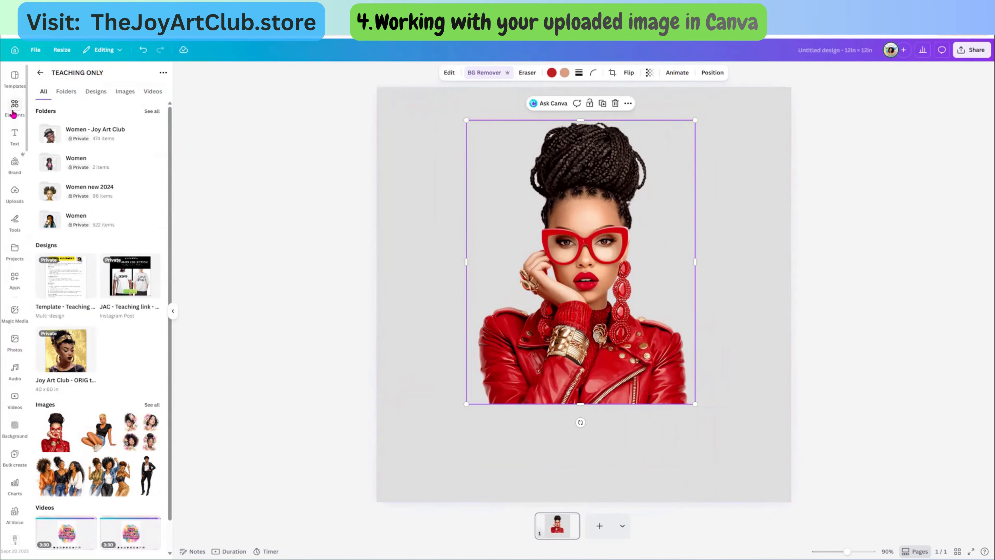
left_click(14, 113)
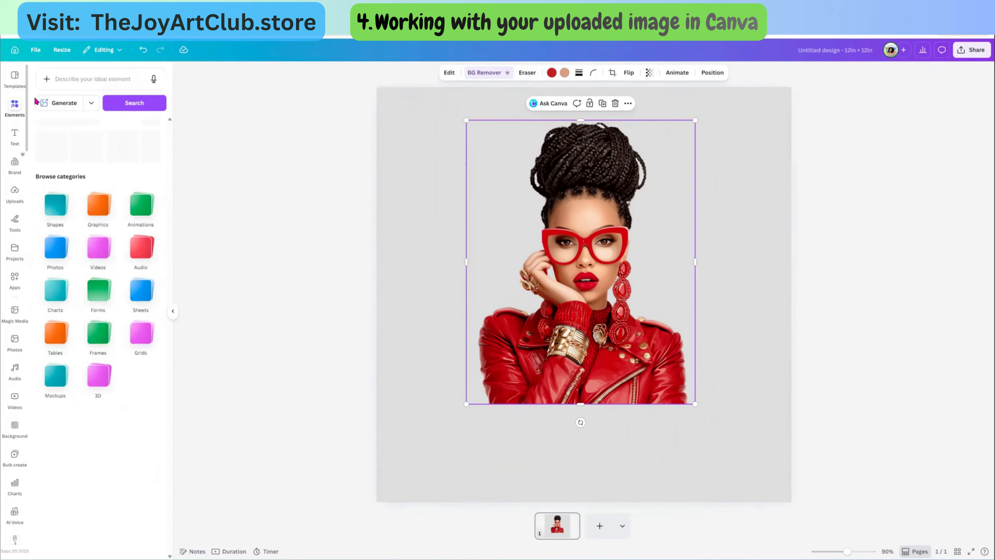
left_click(69, 82)
type("red")
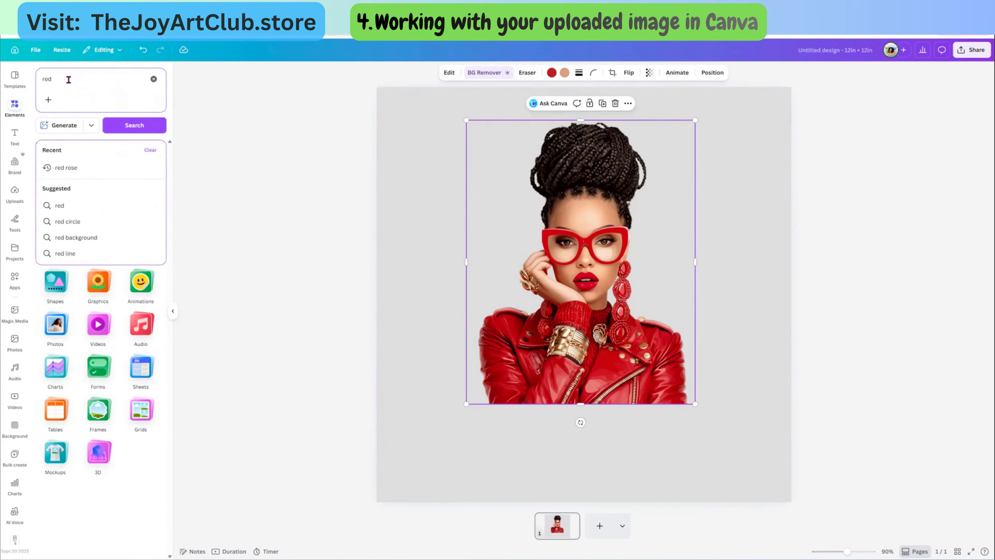
type(" flowers")
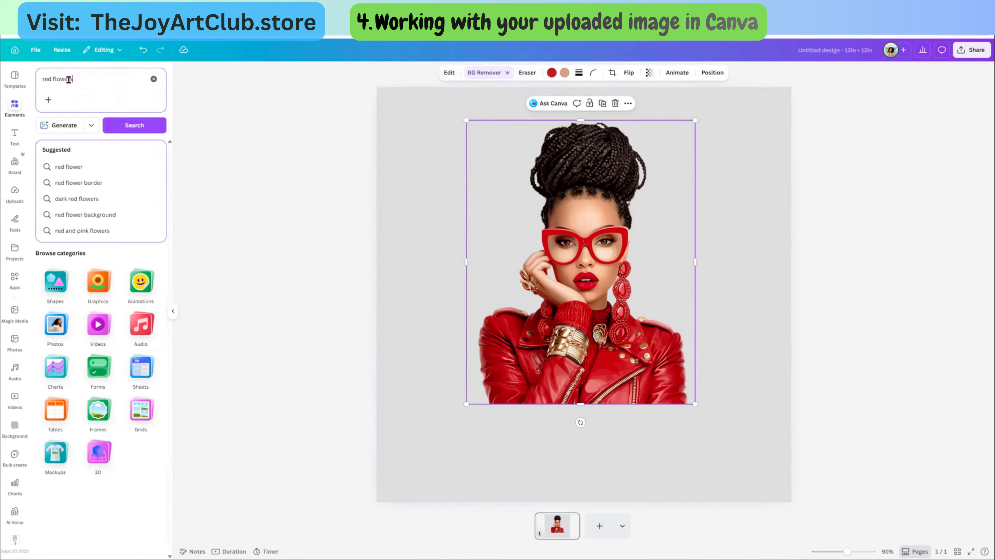
key("Return")
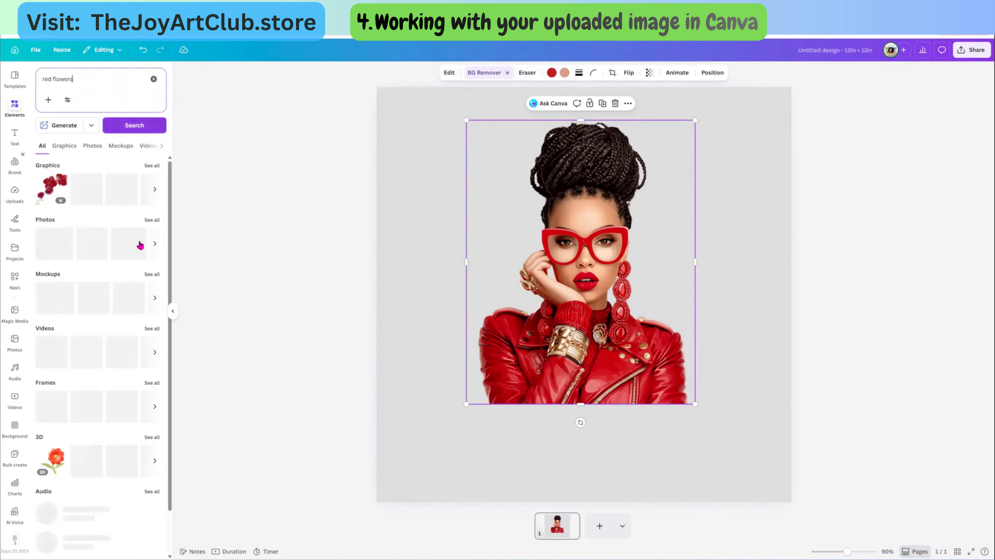
left_click(154, 166)
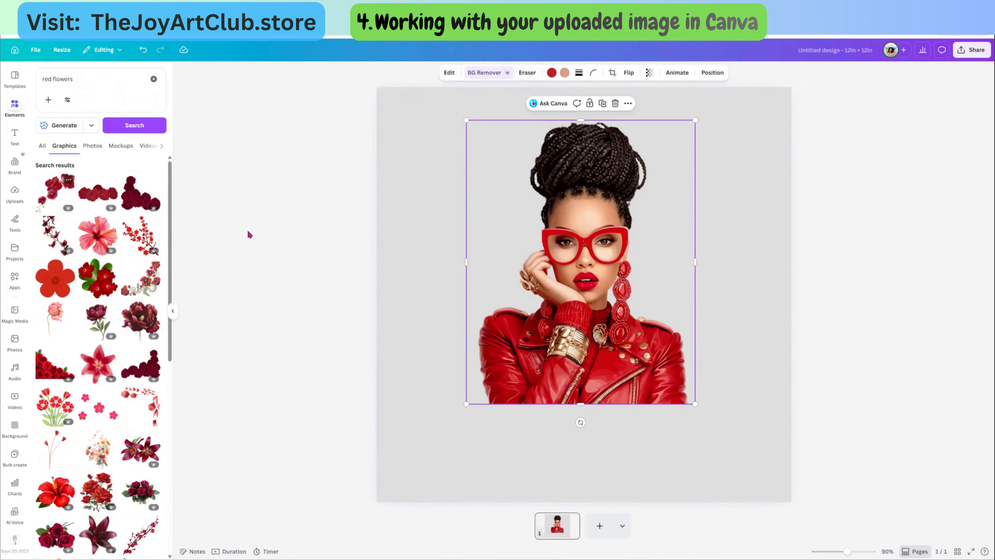
left_click(136, 243)
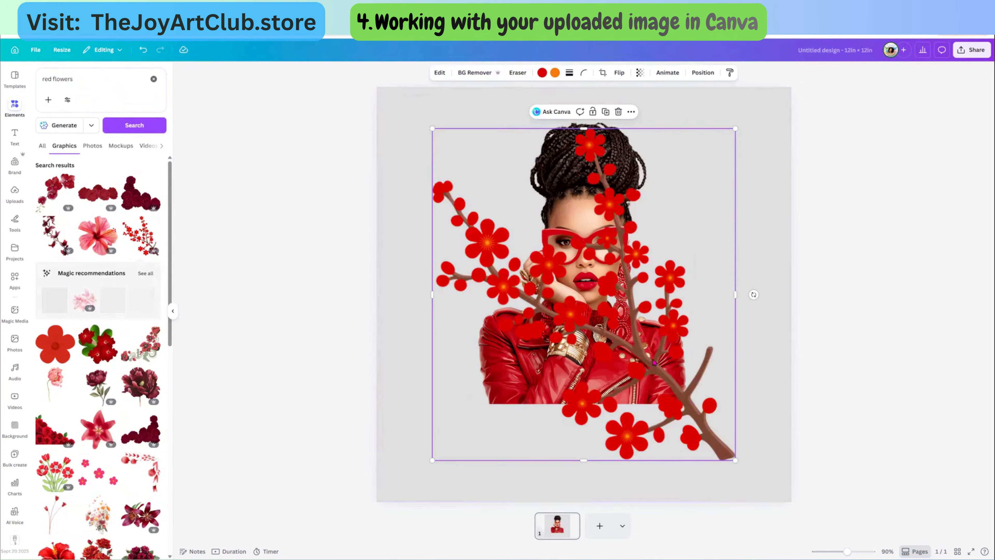
Shrink the red blossom branch and place it in the lower-right corner of the page
left_click_drag(712, 395, 769, 436)
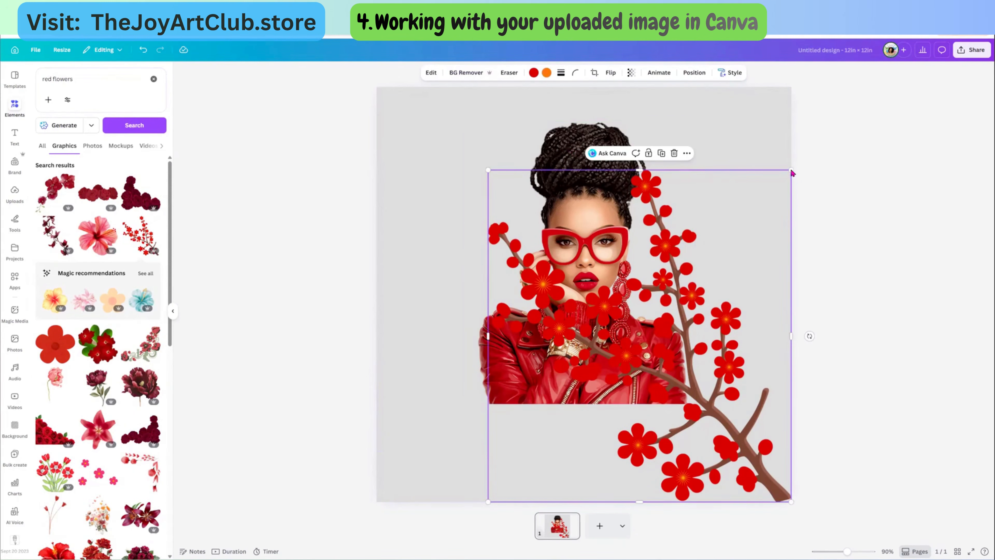
left_click_drag(769, 214, 702, 290)
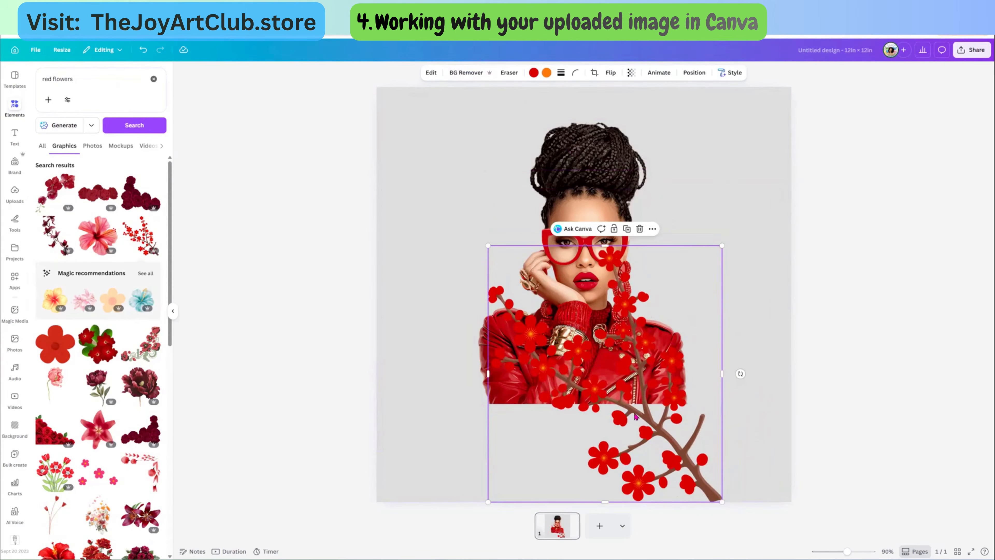
left_click_drag(668, 427, 714, 428)
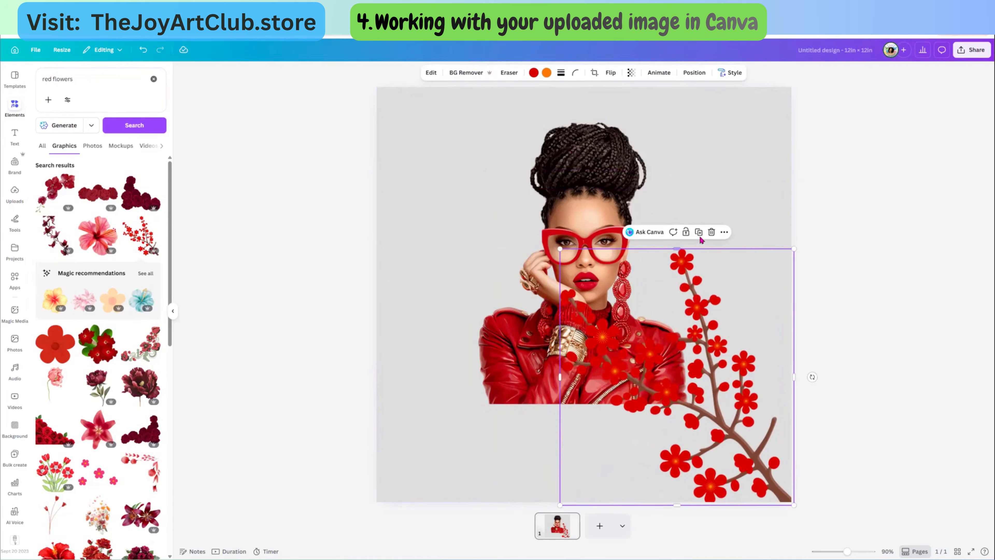
Duplicate the blossom branch, place the copy in the page's lower-left corner and flip it horizontally
left_click(699, 234)
left_click_drag(706, 416, 519, 405)
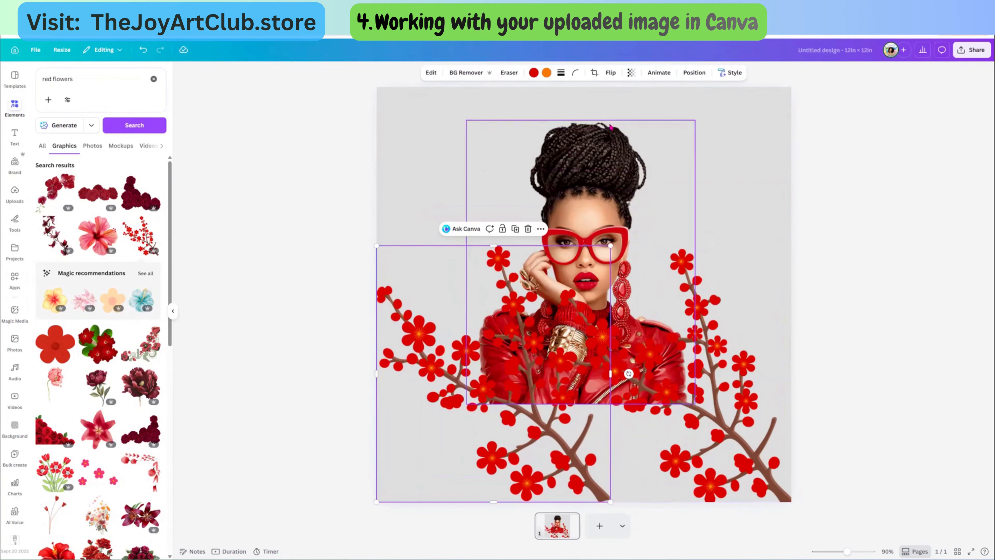
left_click(609, 74)
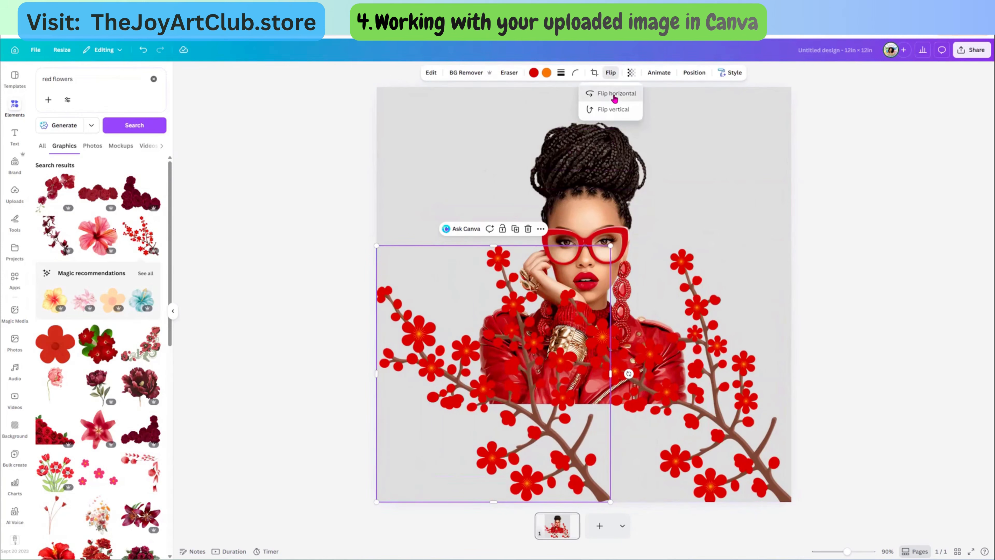
left_click(616, 95)
Bring the portrait of the woman to the front of both blossom branches
left_click(601, 192)
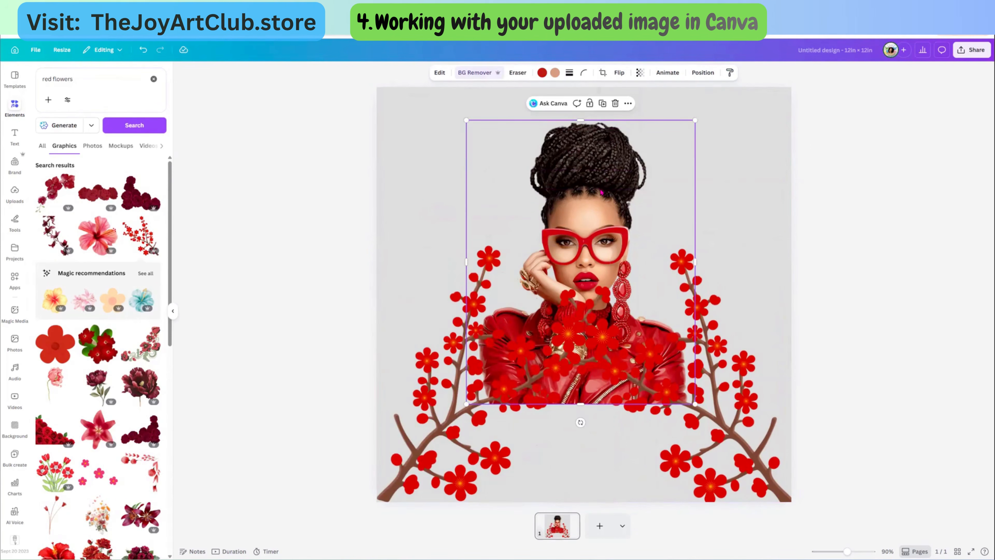
left_click(628, 104)
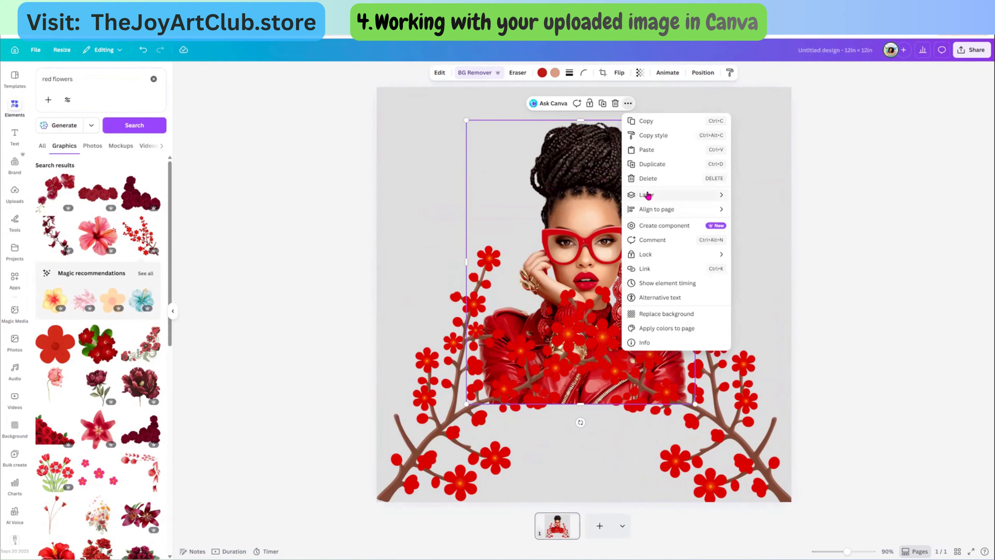
mouse_move(649, 195)
left_click(774, 192)
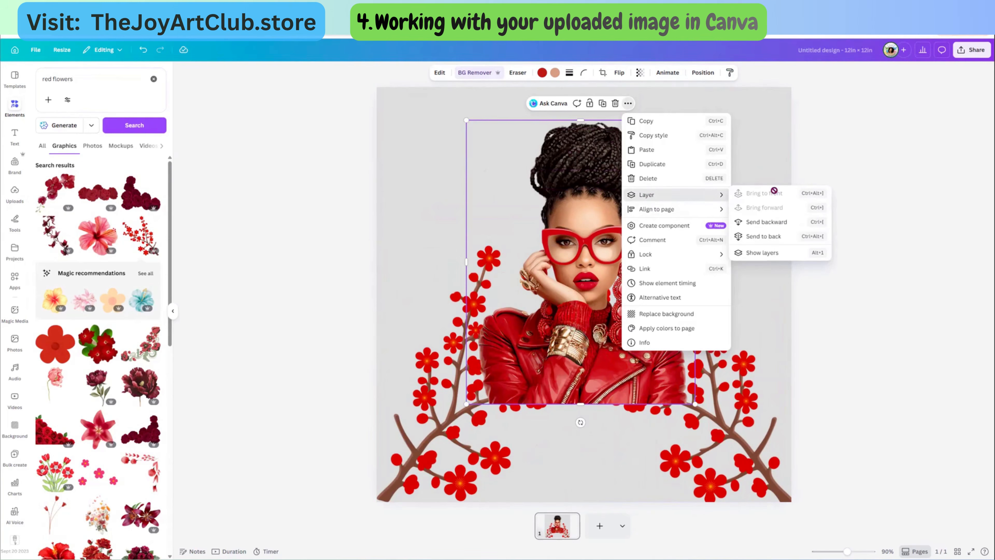
left_click(916, 268)
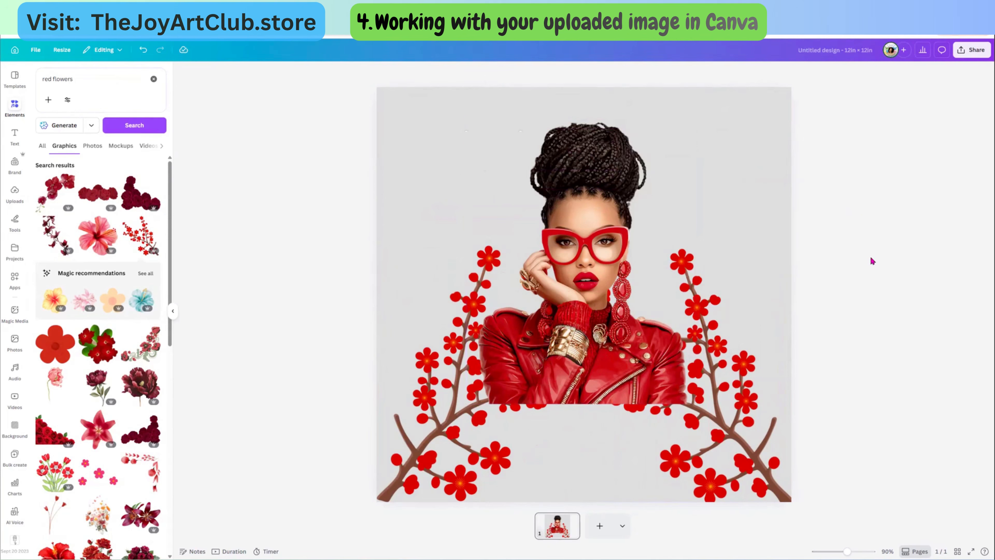
Align the right branch with the page corner and place a smaller, rotated copy of it at the bottom of the page, just left of center
left_click(724, 438)
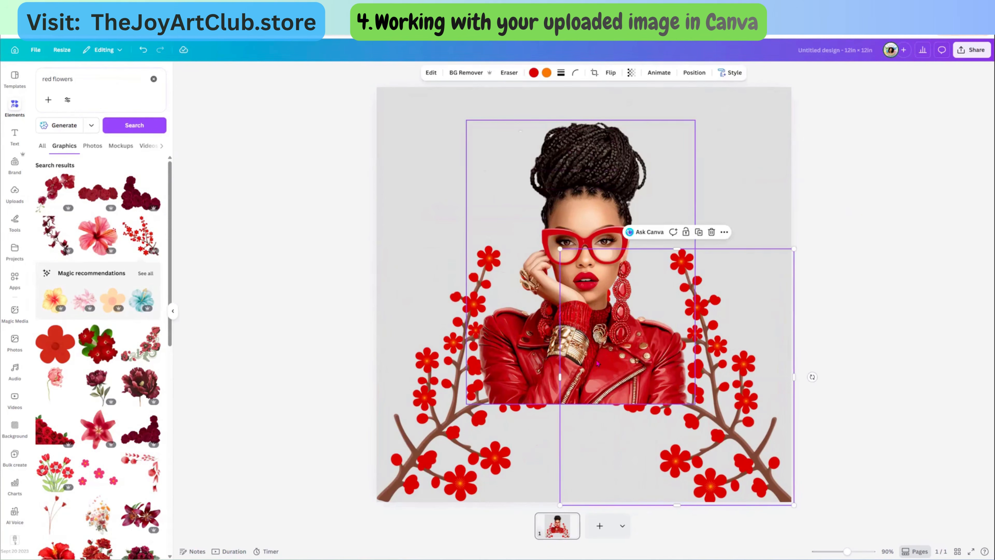
left_click_drag(713, 447, 714, 445)
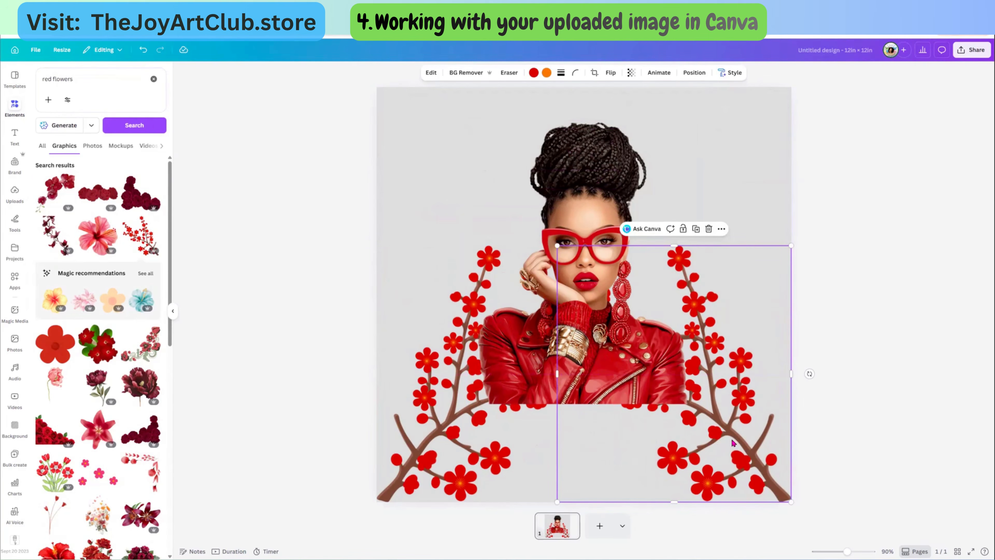
left_click(696, 229)
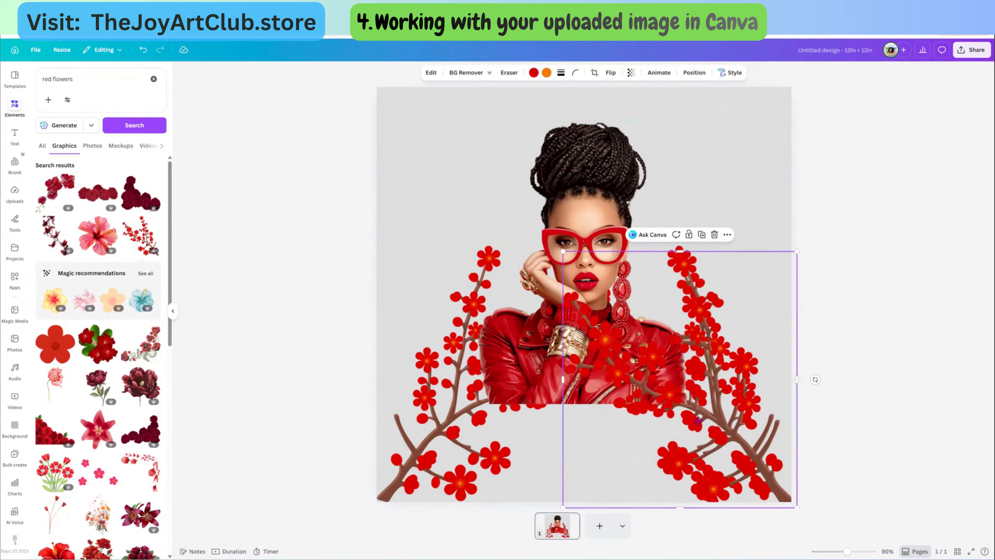
left_click_drag(698, 420, 569, 414)
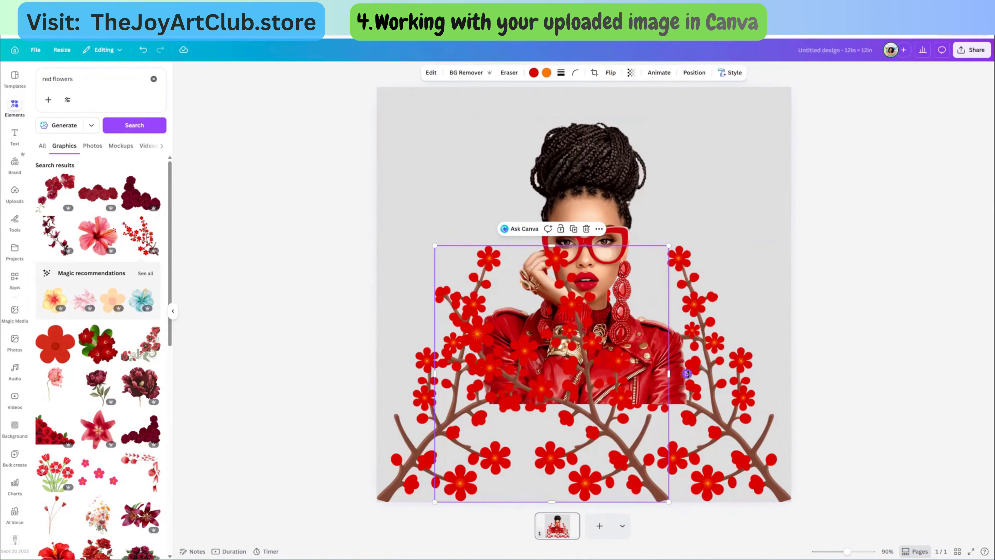
left_click_drag(687, 373, 605, 463)
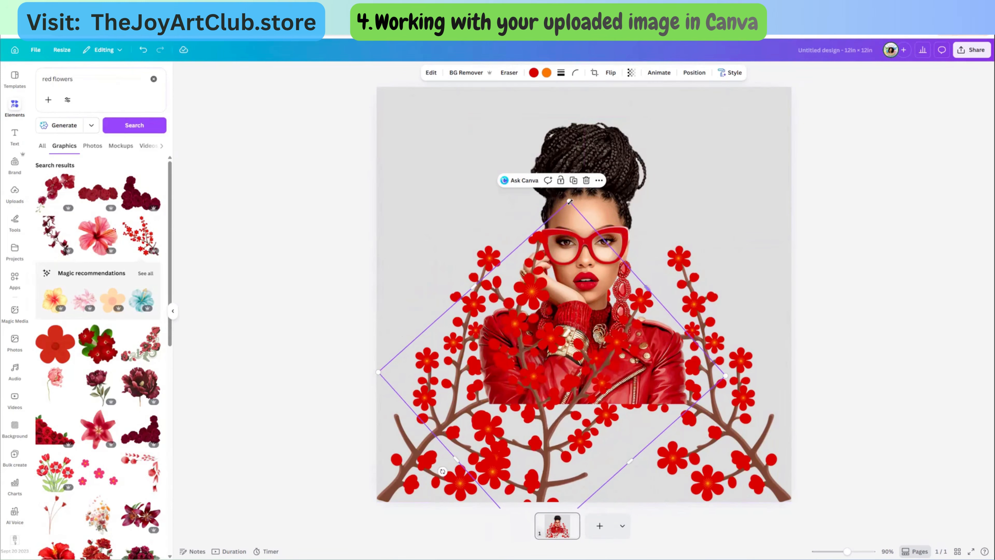
left_click_drag(550, 251, 520, 409)
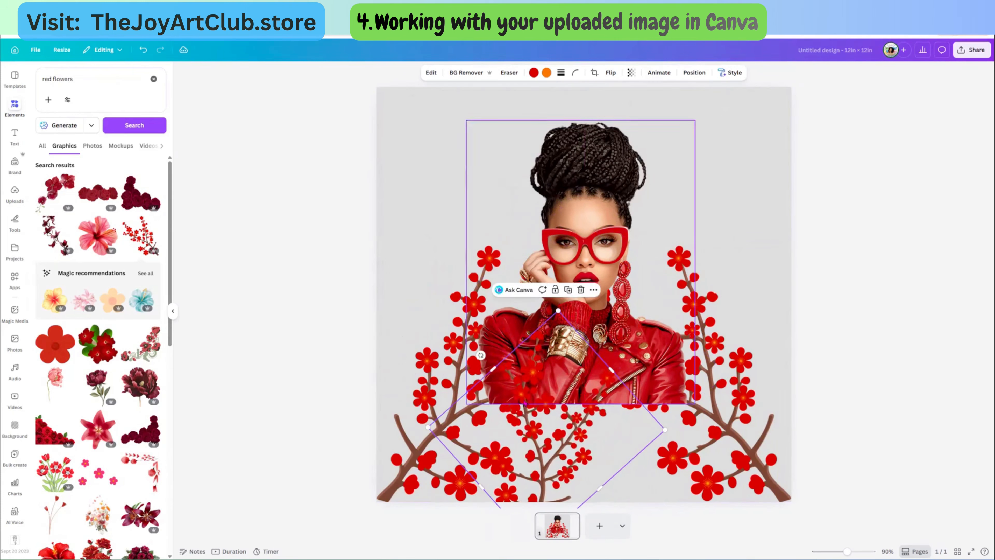
left_click_drag(558, 312, 555, 296)
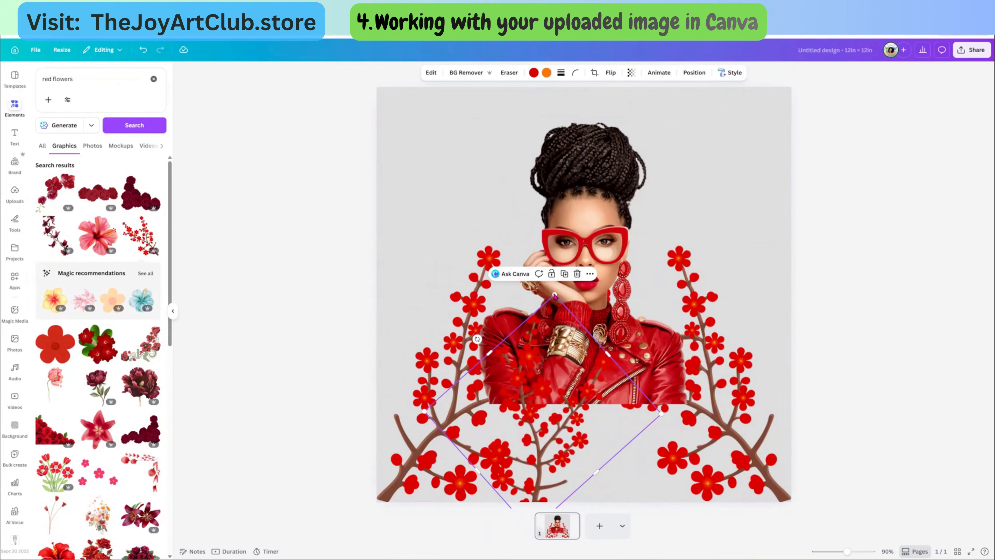
Duplicate the small rotated branch, place the copy to its right below the jacket, and move the portrait slightly up
left_click(563, 276)
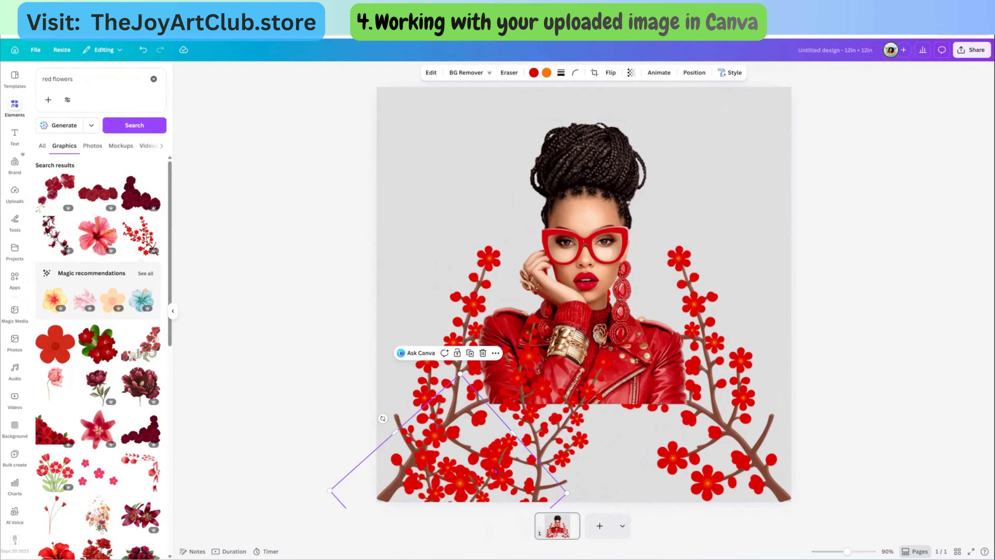
left_click_drag(493, 467, 671, 373)
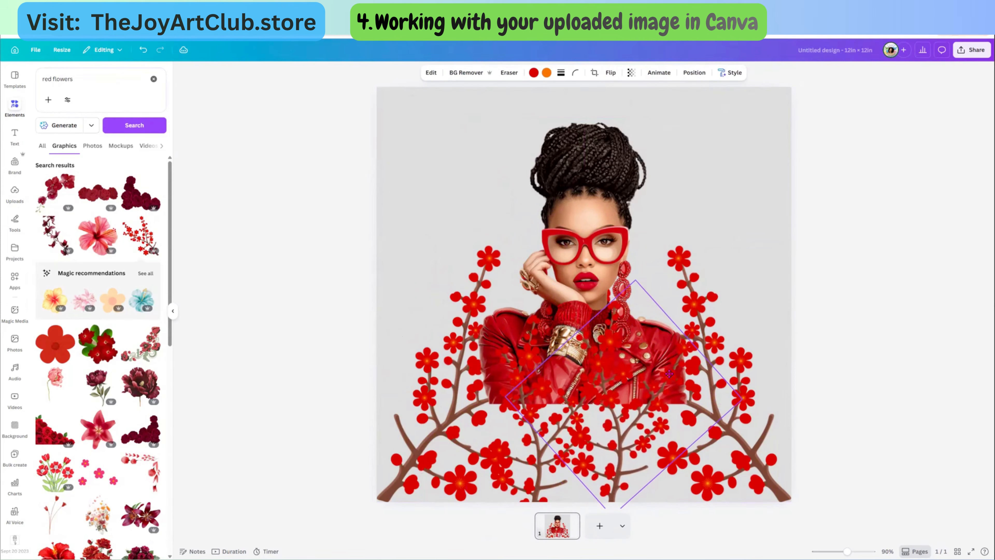
left_click_drag(581, 216, 578, 196)
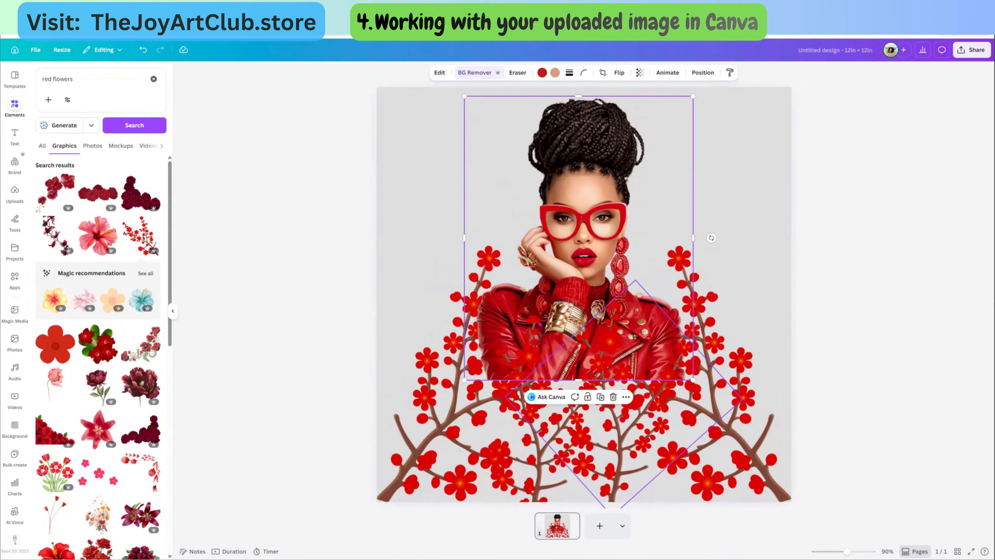
Search the graphics library for "gold slash" and browse the results for a gold accent for the artwork
left_click(61, 82)
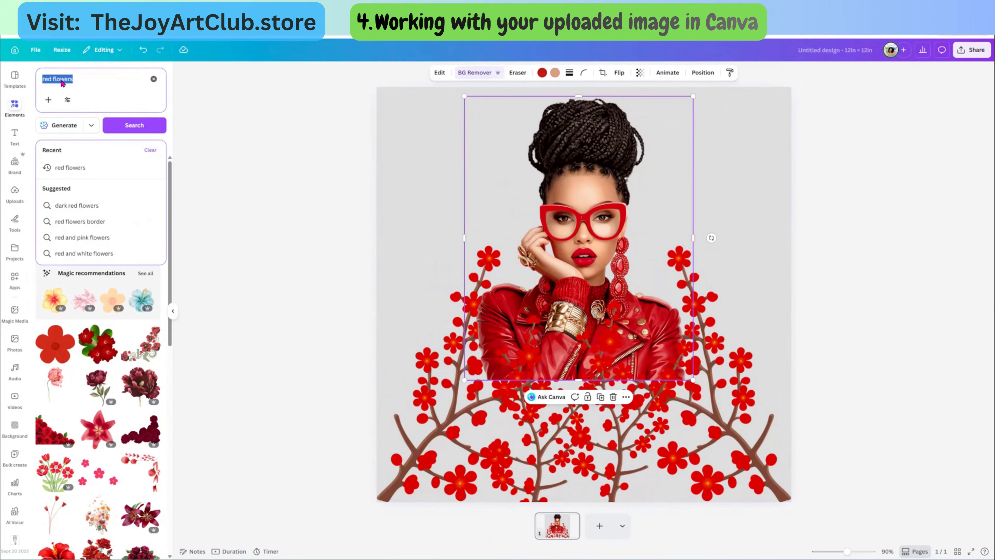
type("gold")
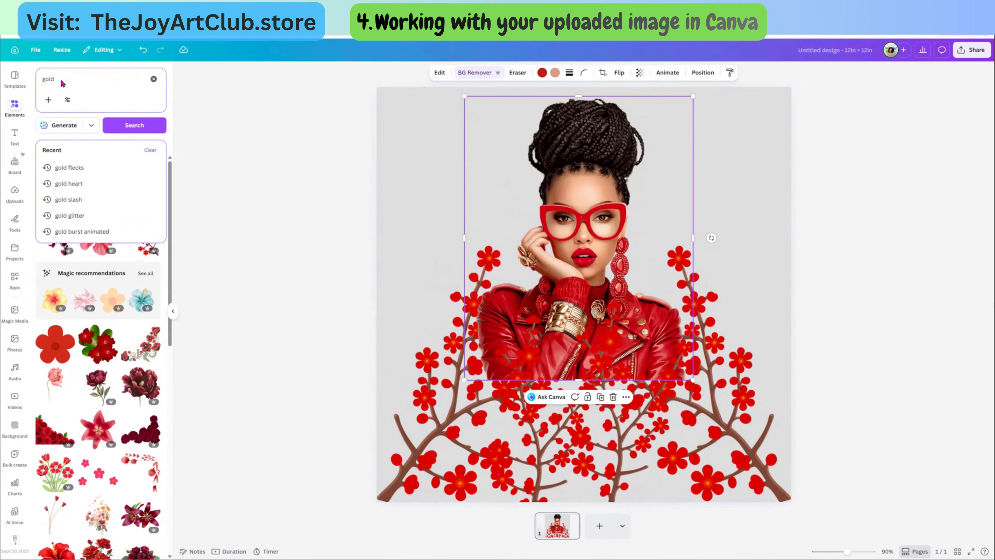
type(" slash")
key("Return")
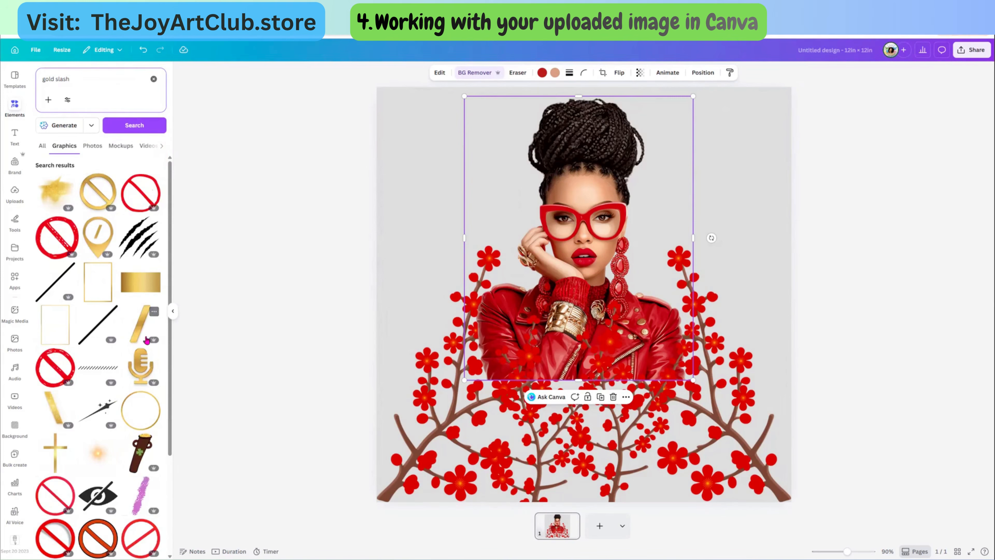
scroll(67, 437, "down", 10)
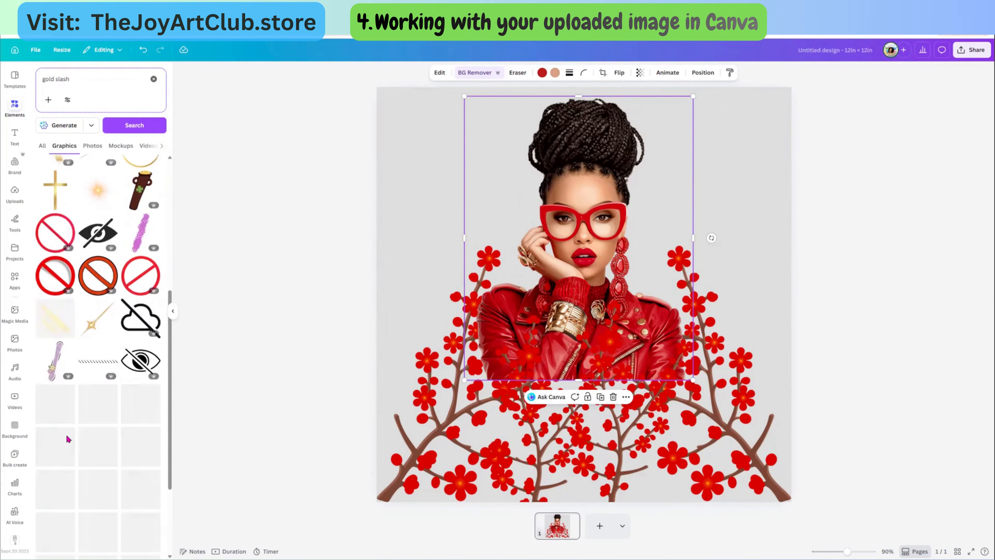
scroll(68, 438, "down", 5)
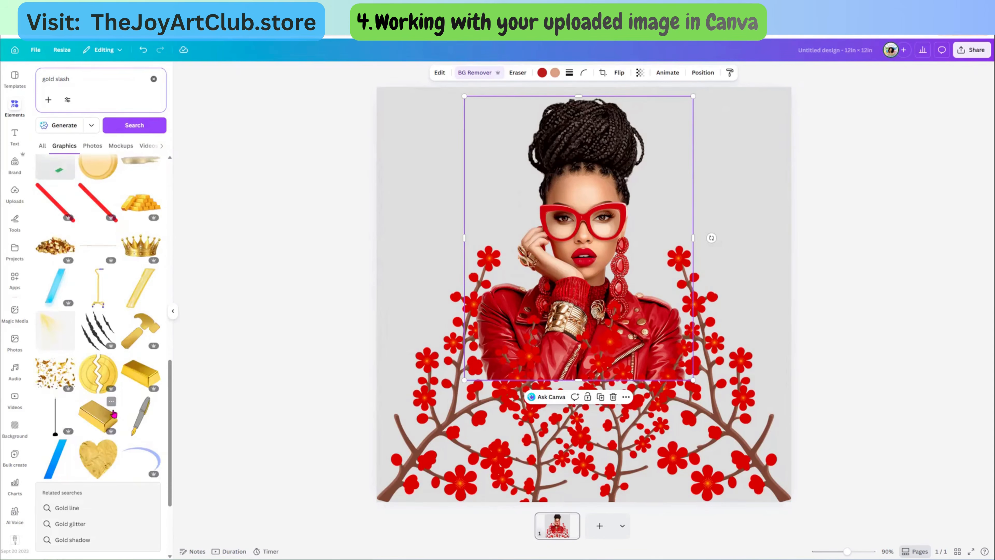
scroll(107, 422, "down", 10)
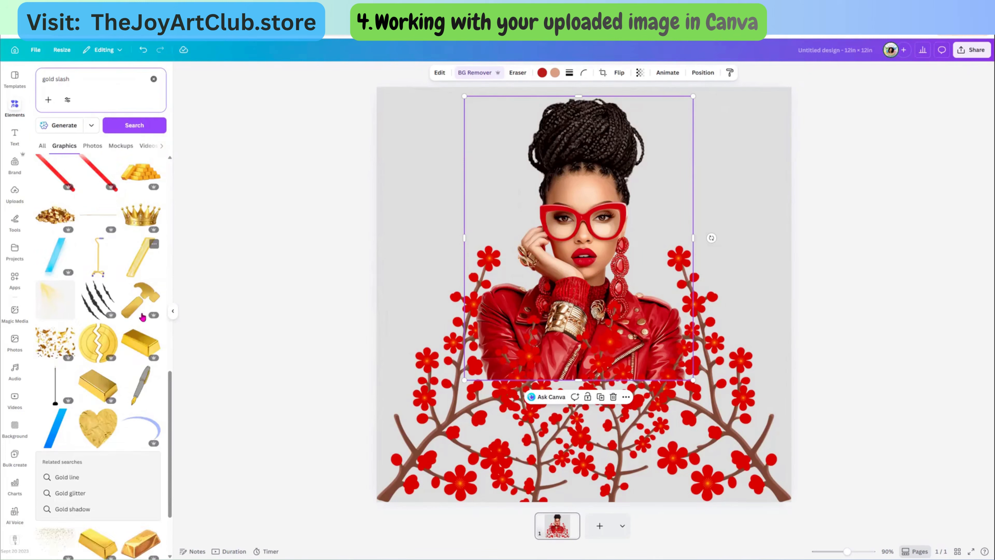
scroll(101, 420, "down", 2)
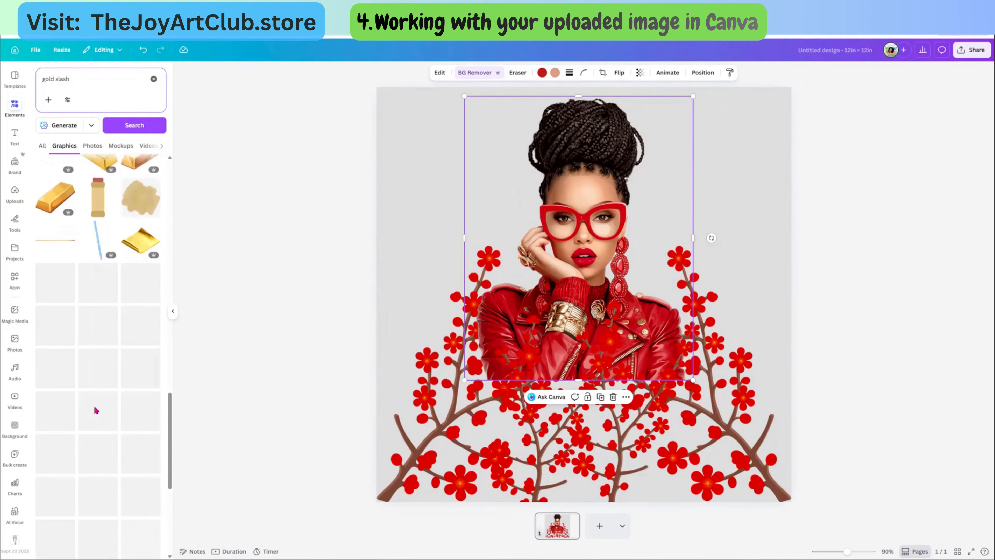
scroll(100, 314, "down", 3)
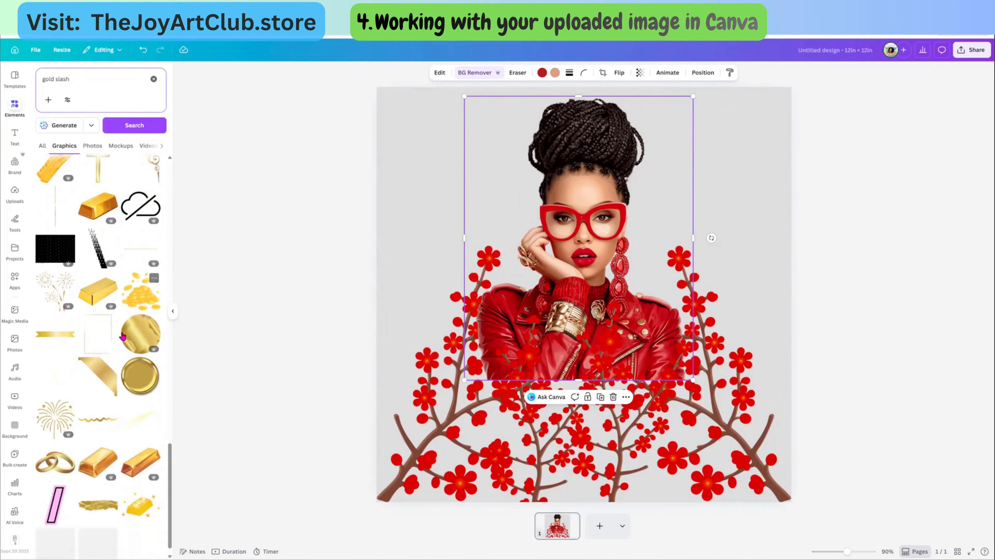
scroll(120, 353, "down", 10)
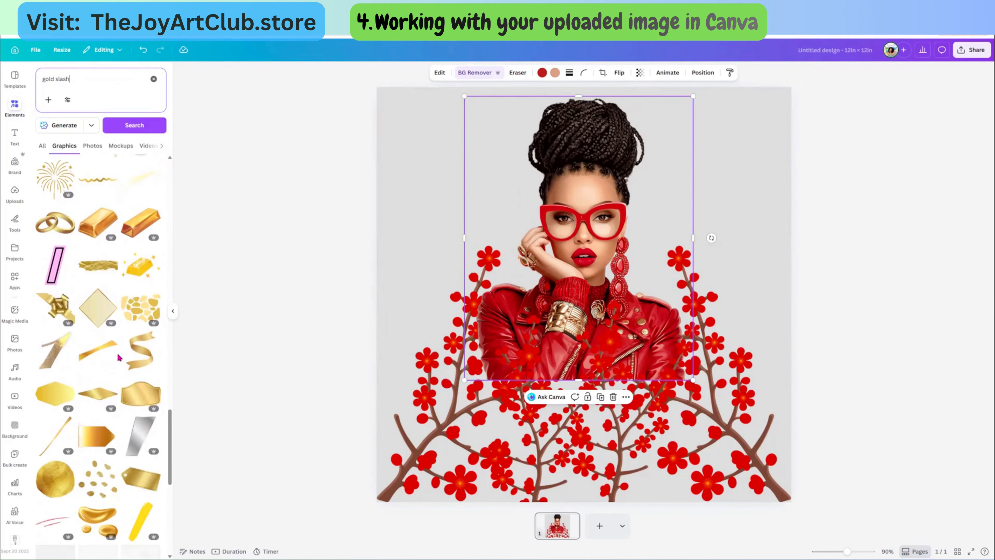
scroll(119, 361, "down", 7)
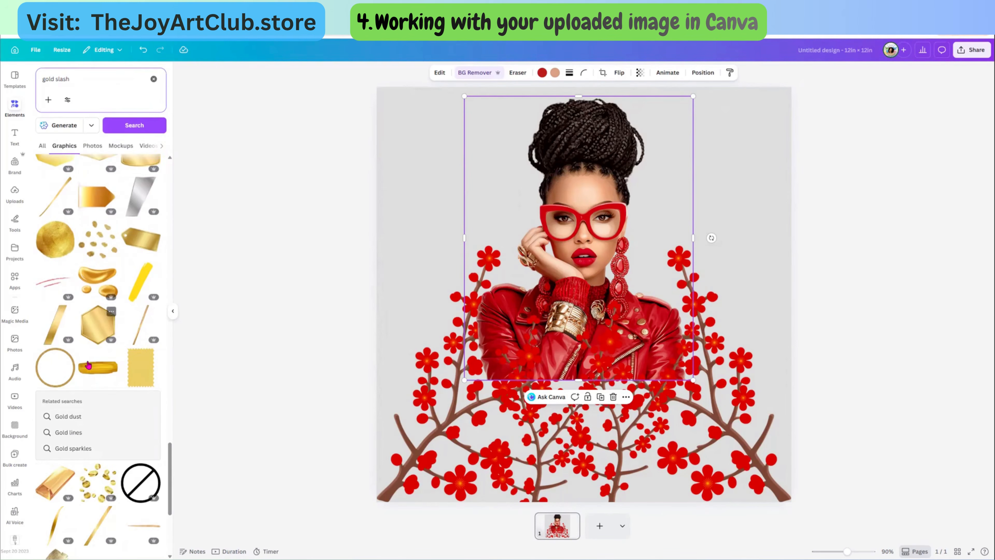
scroll(93, 374, "down", 15)
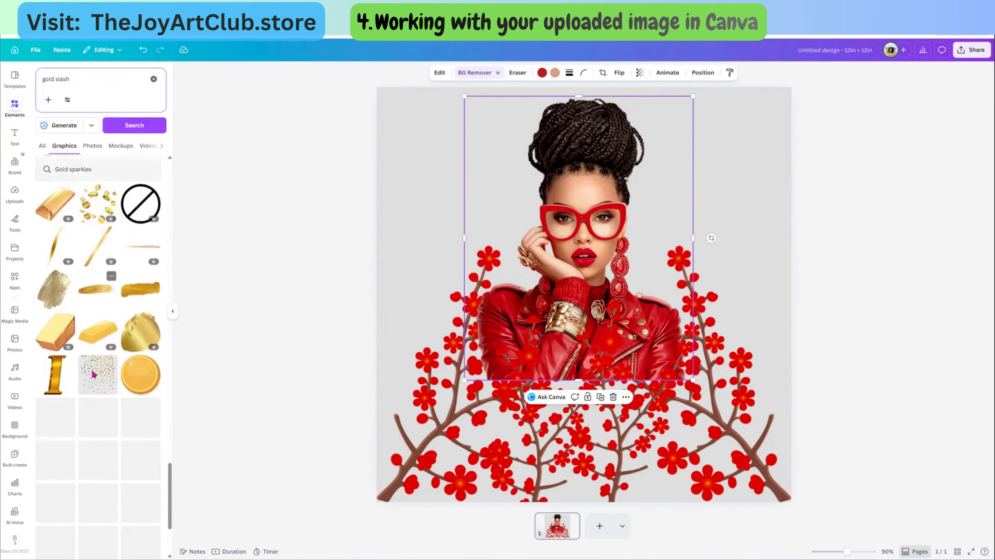
scroll(93, 374, "down", 5)
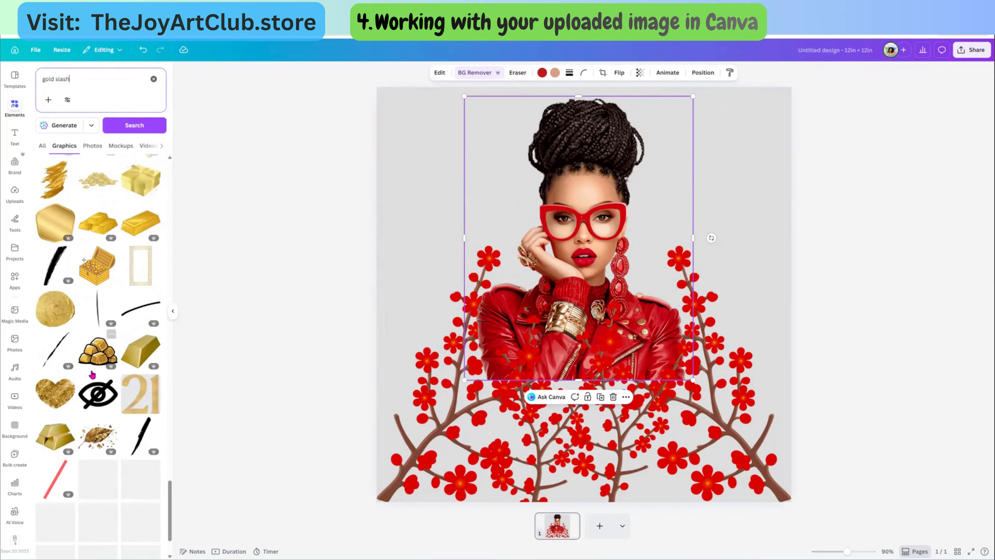
scroll(92, 374, "down", 8)
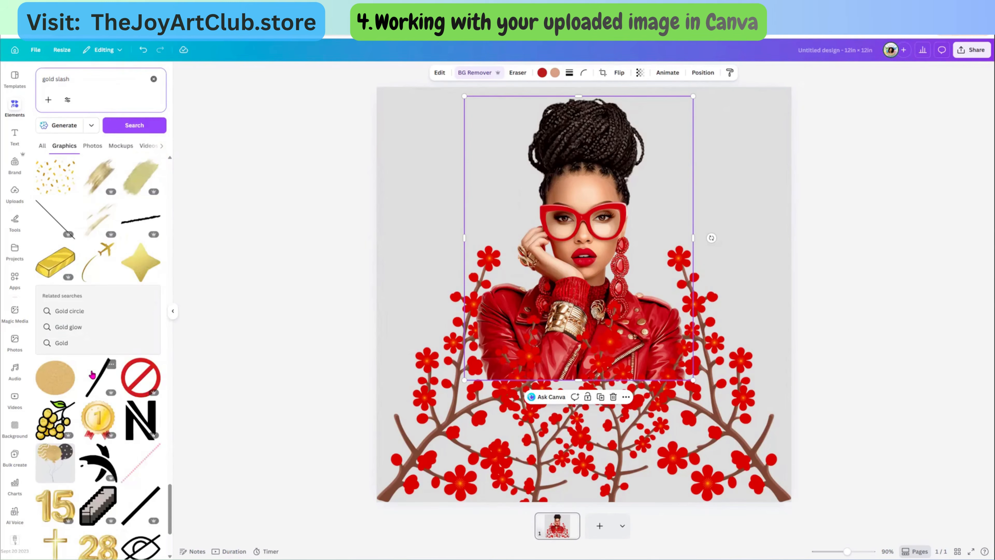
scroll(92, 375, "down", 3)
scroll(92, 374, "up", 10)
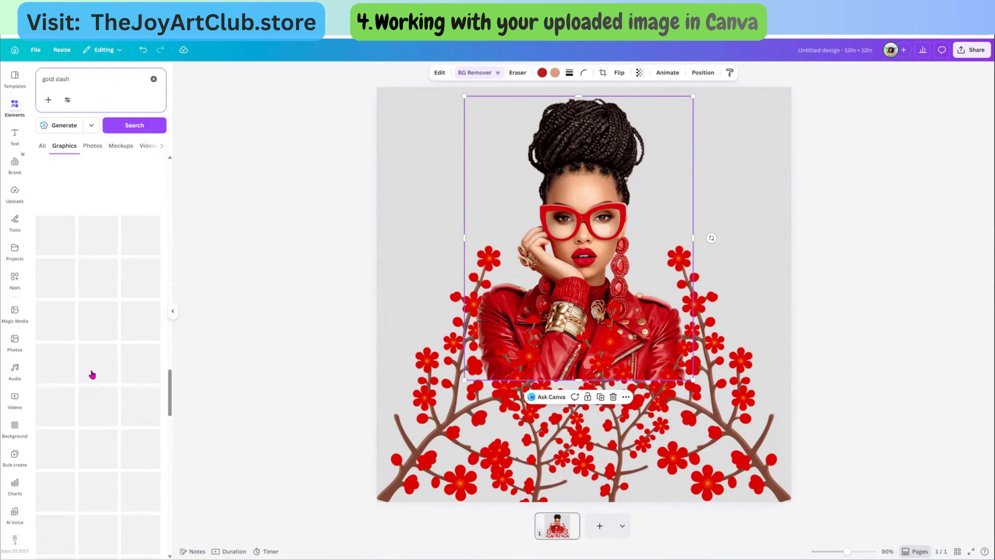
scroll(92, 374, "up", 10)
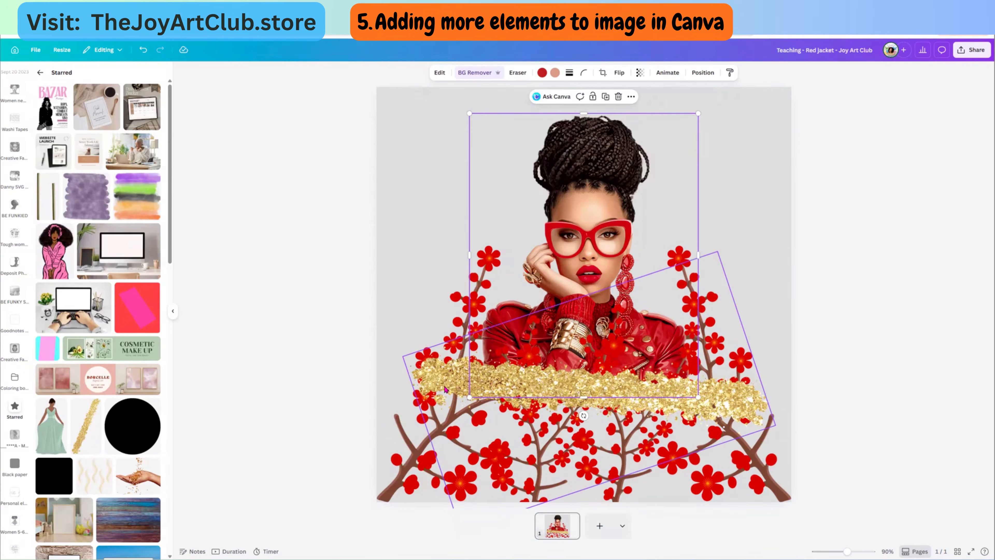
Move the gold glitter strip slightly down so it covers the lower edge of the red jacket
mouse_move(445, 353)
left_mouse_down()
mouse_move(463, 393)
mouse_move(433, 384)
left_mouse_up()
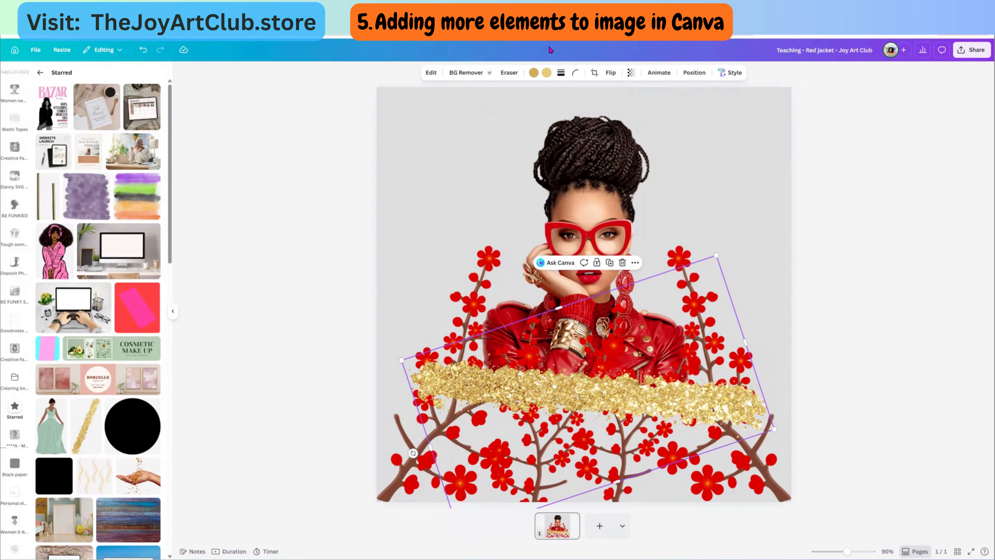
Try the orange-red photo color on the lighter tone of the gold glitter strip, and undo the recoloring
left_click(547, 74)
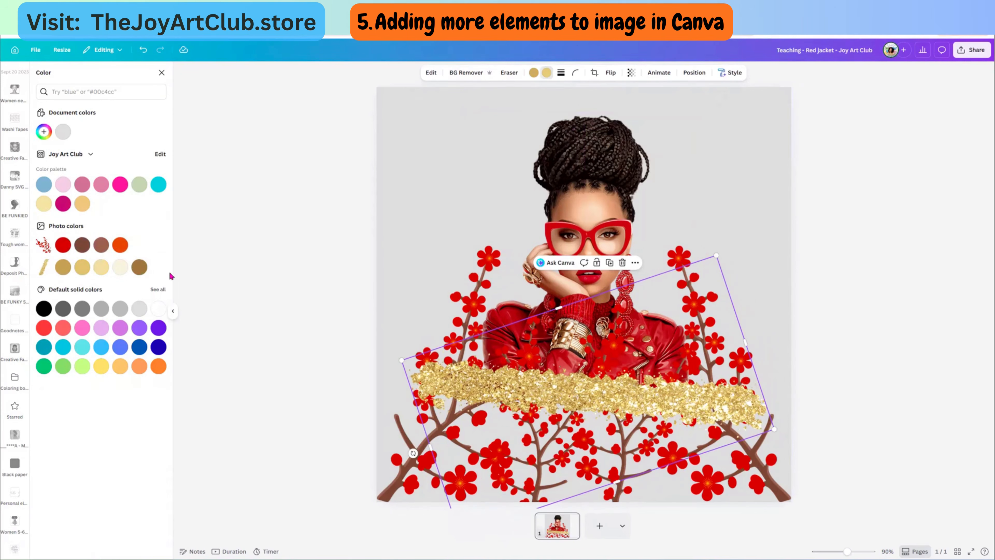
left_click(120, 247)
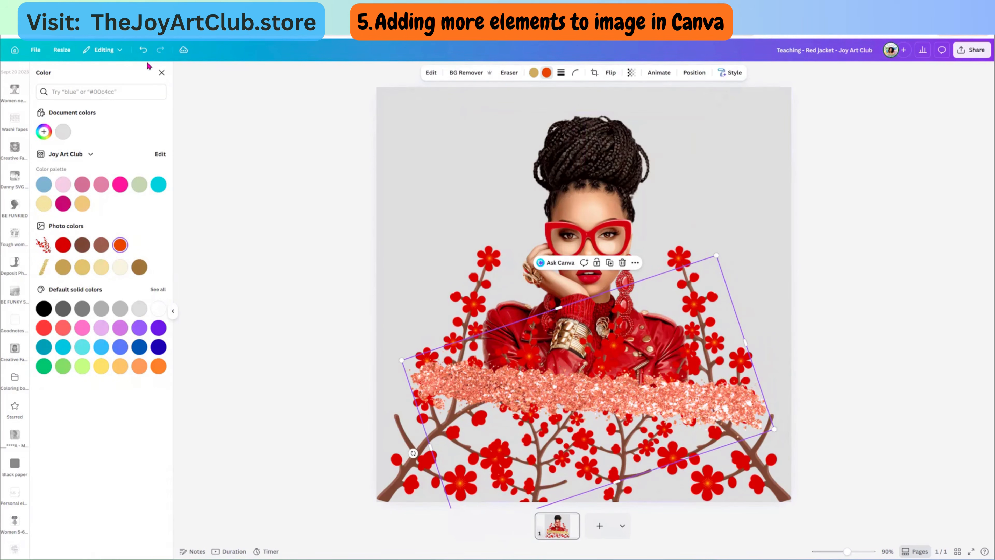
left_click(143, 50)
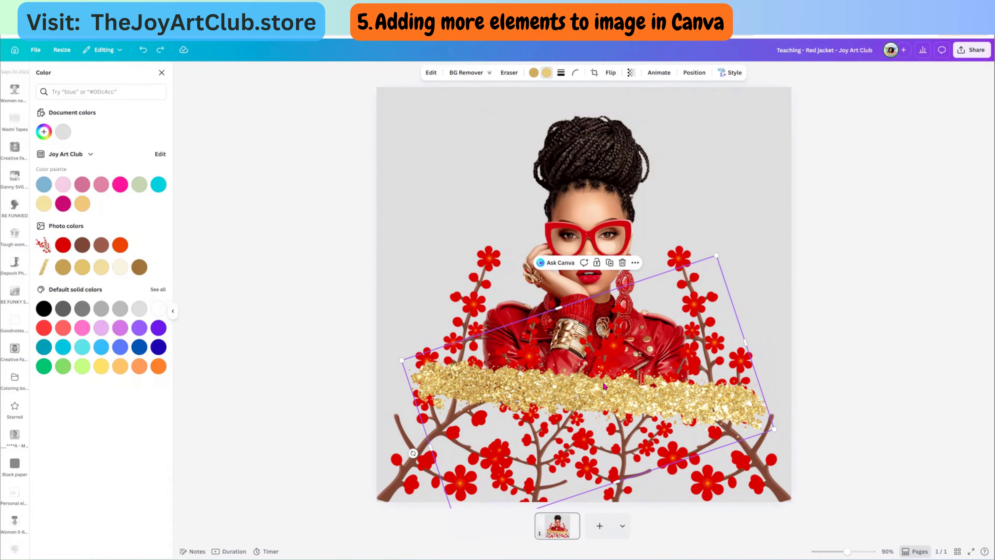
Nudge the gold glitter strip slightly left and shrink the right small blossom branch at the page bottom so it ends just below the jacket
left_click_drag(605, 386, 617, 390)
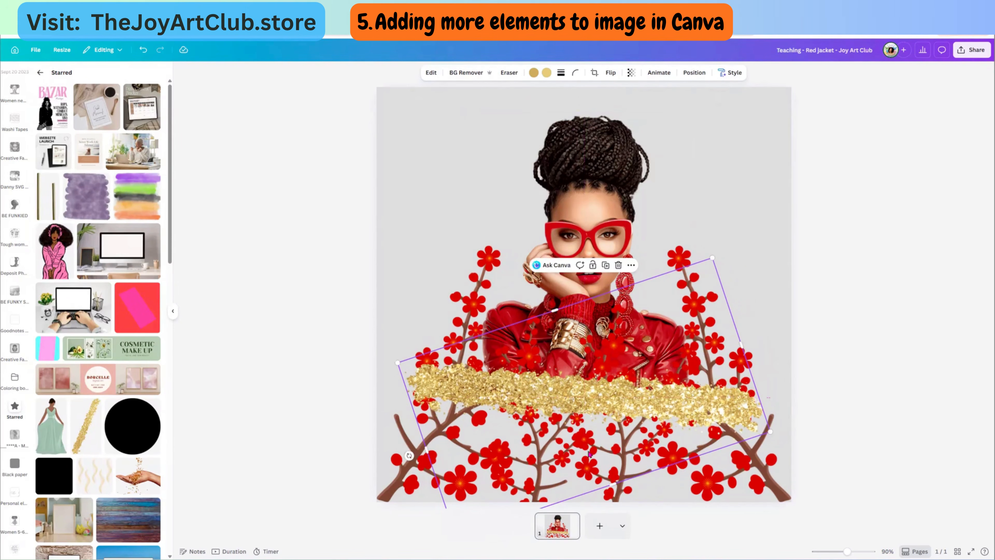
left_click(620, 504)
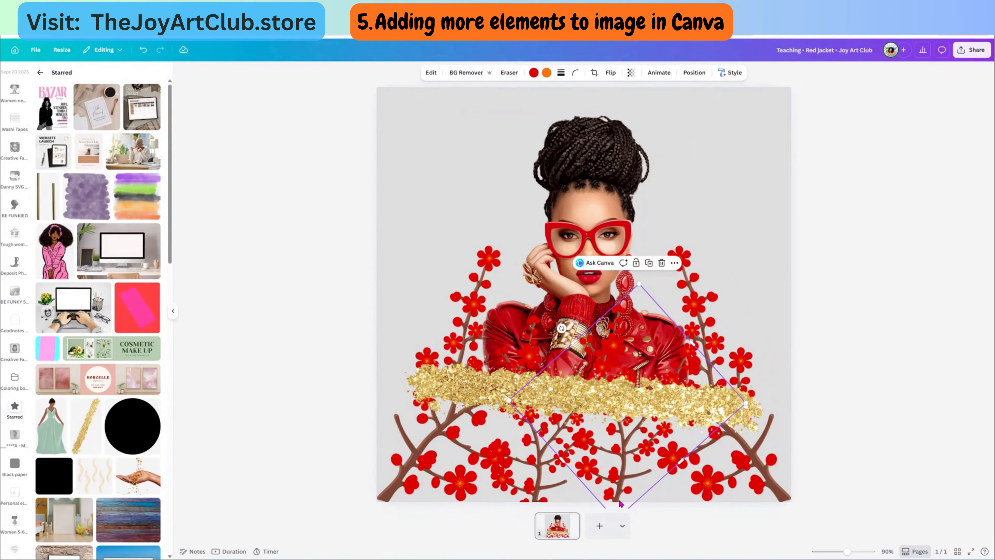
mouse_move(620, 504)
left_mouse_down()
mouse_move(630, 439)
mouse_move(617, 507)
left_mouse_up()
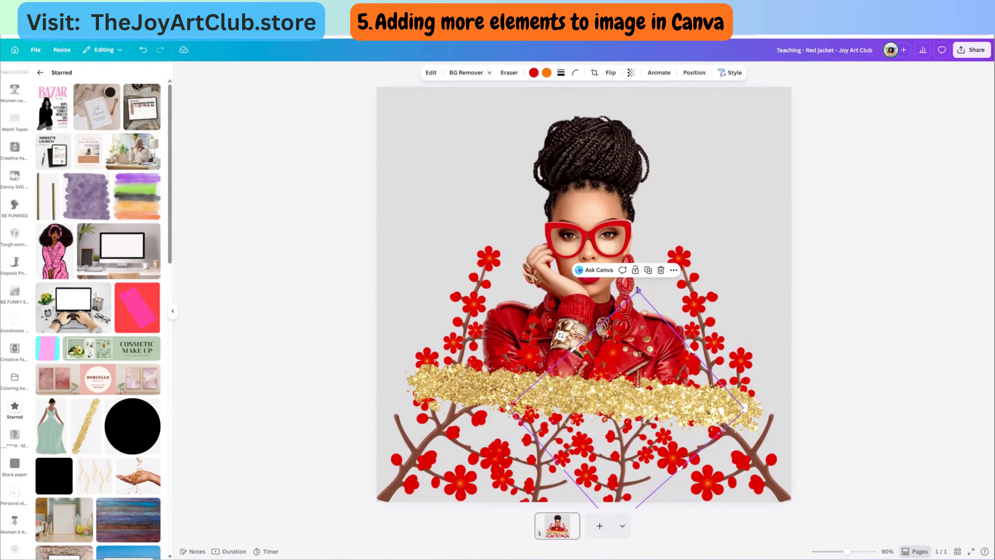
left_click_drag(638, 290, 622, 368)
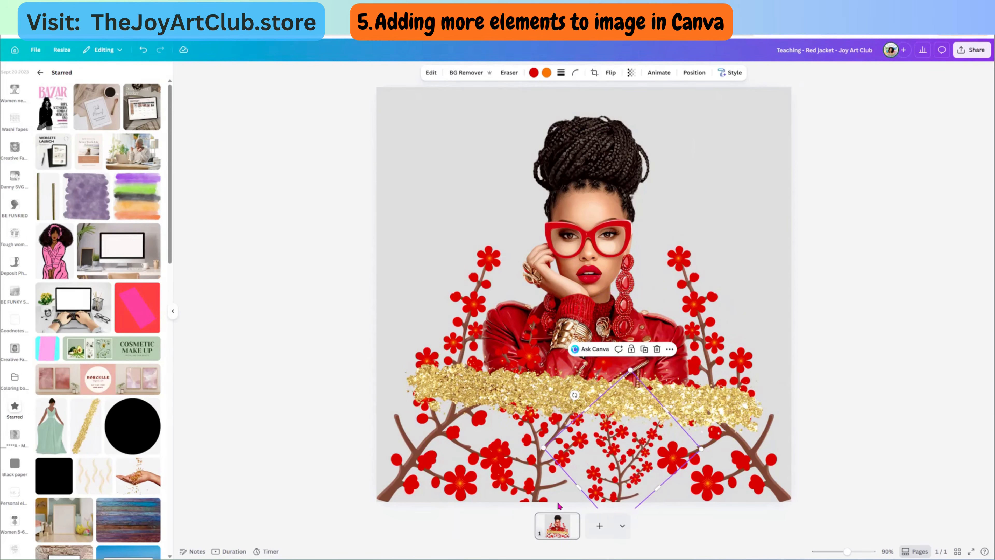
Move the gold glitter strip aside, shrink the left small branch to match the right one, and return the strip over the jacket's lower edge
left_click(542, 467)
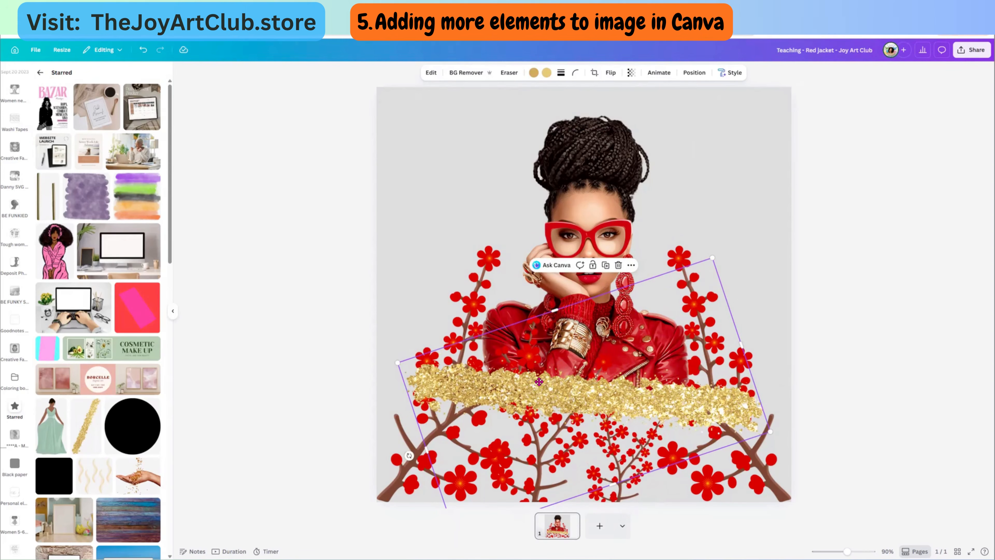
left_click_drag(539, 381, 542, 290)
left_click(549, 400)
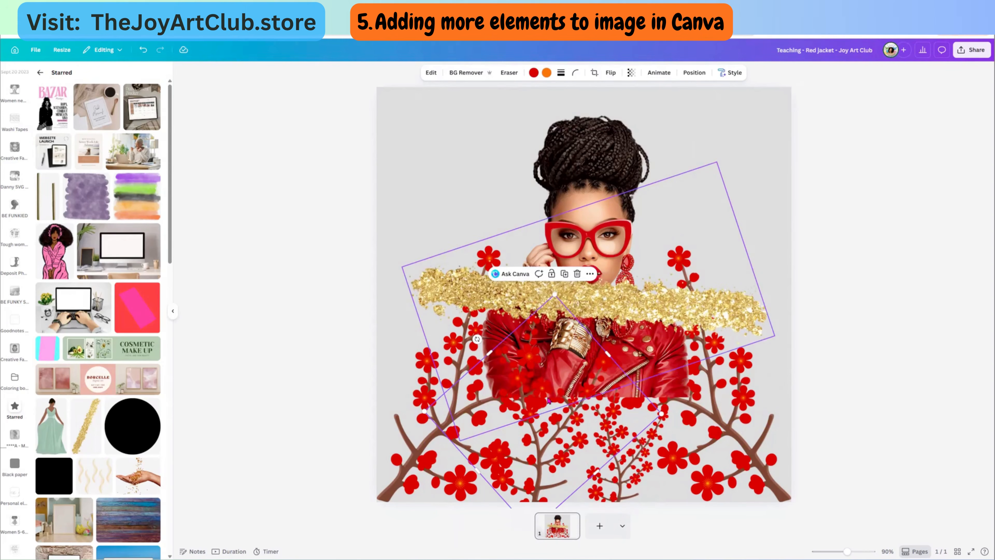
left_click_drag(554, 295, 547, 362)
left_click_drag(611, 312, 599, 405)
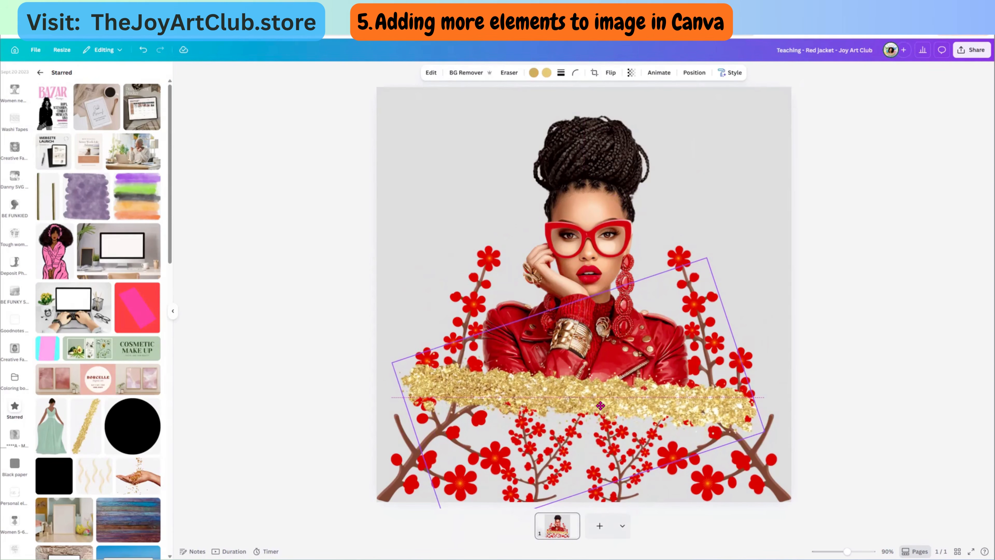
Bring the right small blossom branch to the front, above the gold glitter strip
left_click(622, 501)
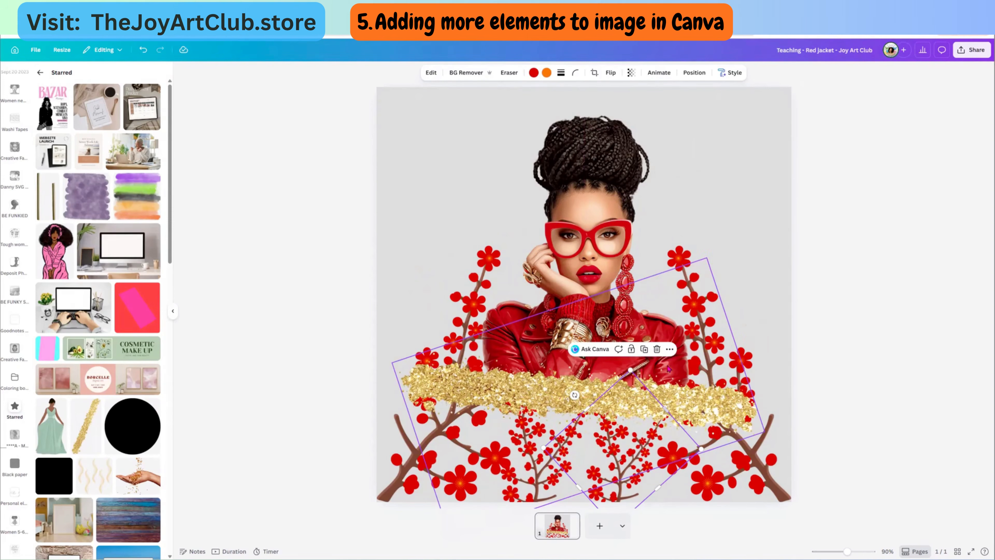
left_click(669, 349)
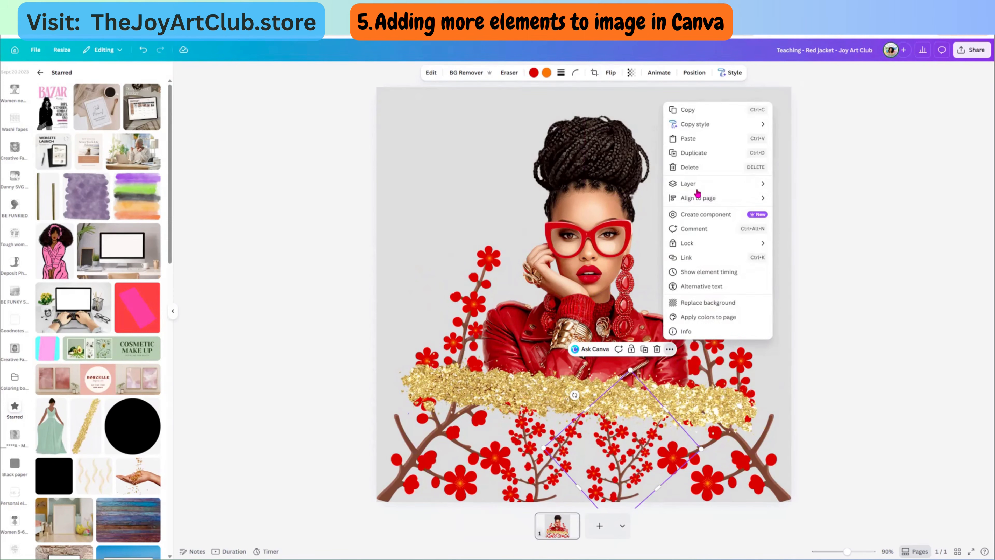
mouse_move(689, 185)
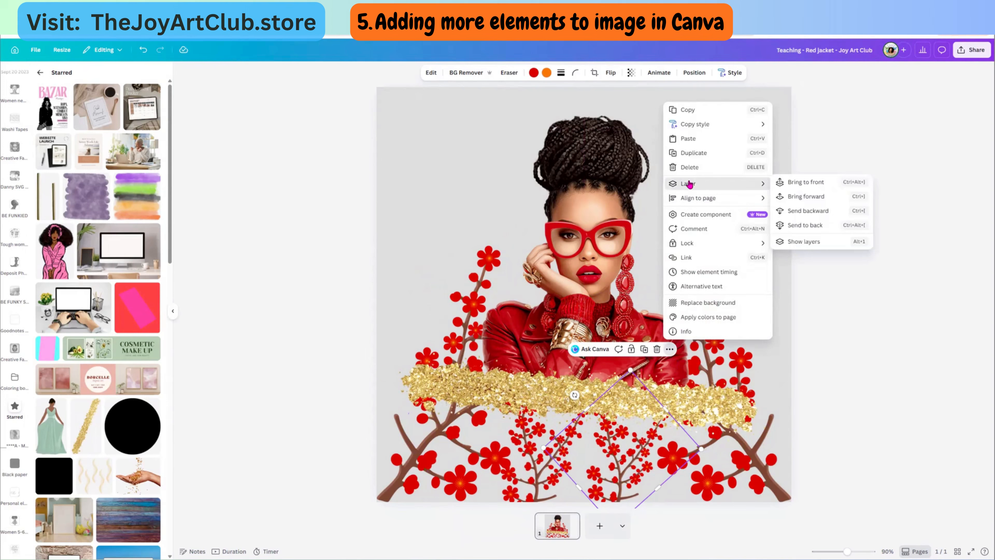
left_click(799, 183)
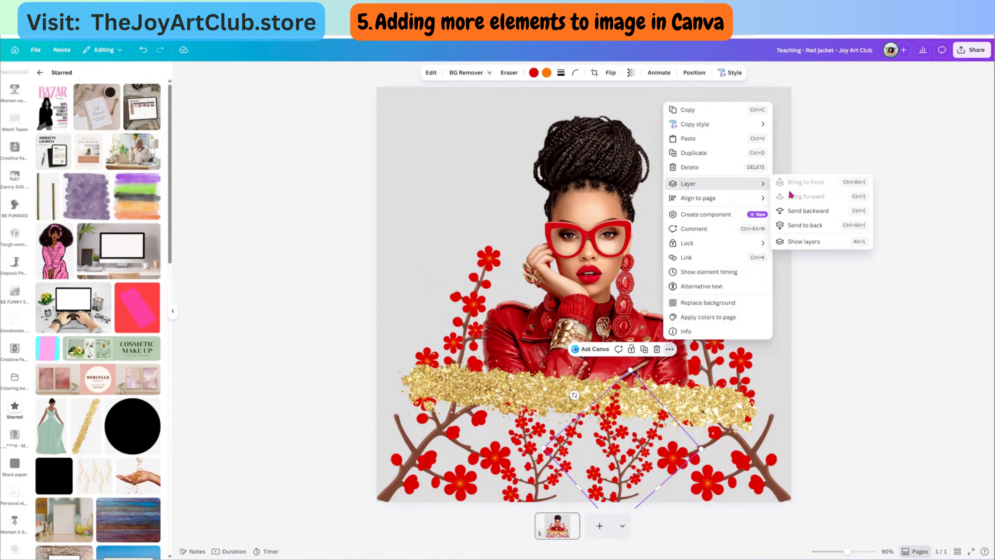
Move the gold glitter strip aside, bring the left small branch to the front, and put the strip back across the jacket's lower edge
left_click(521, 493)
left_click_drag(540, 426, 533, 363)
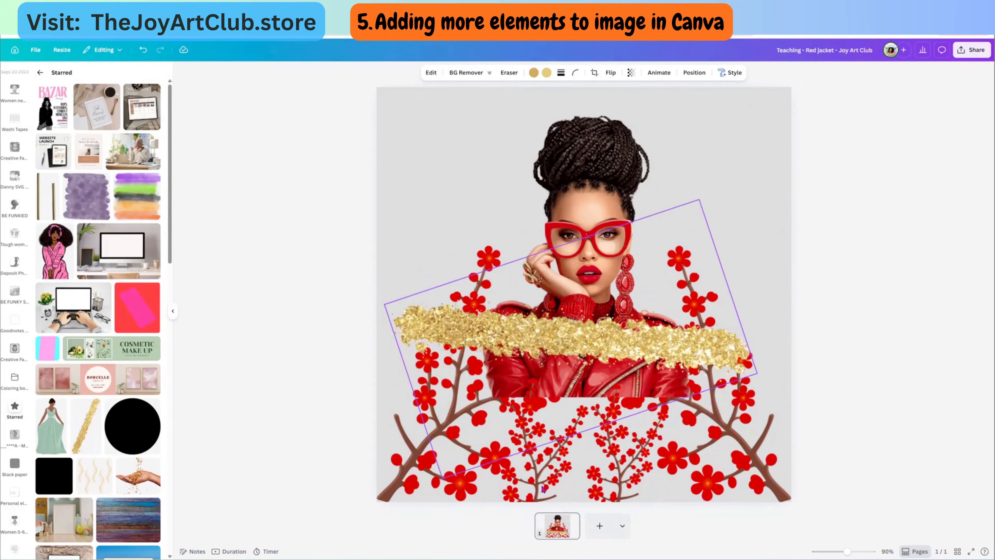
left_click(543, 487)
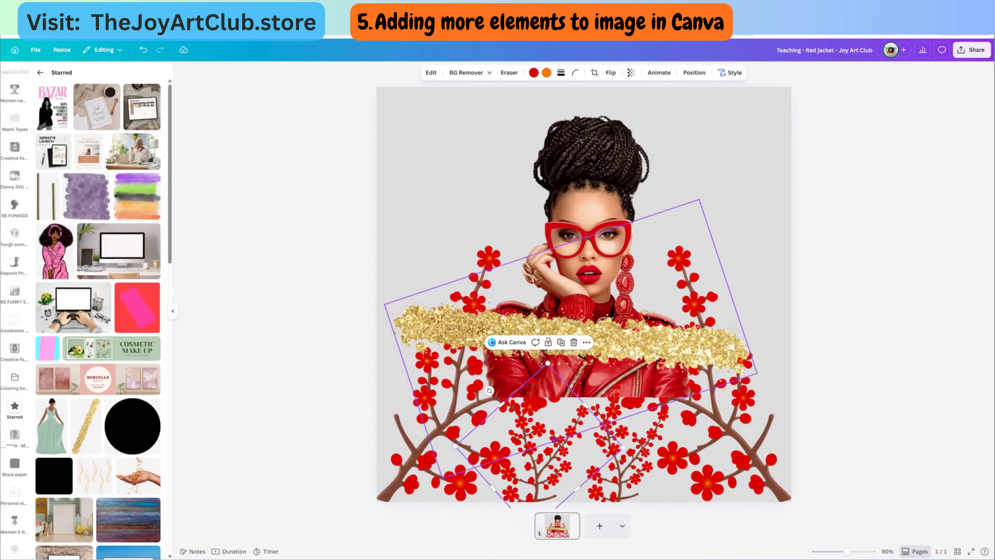
left_click(586, 343)
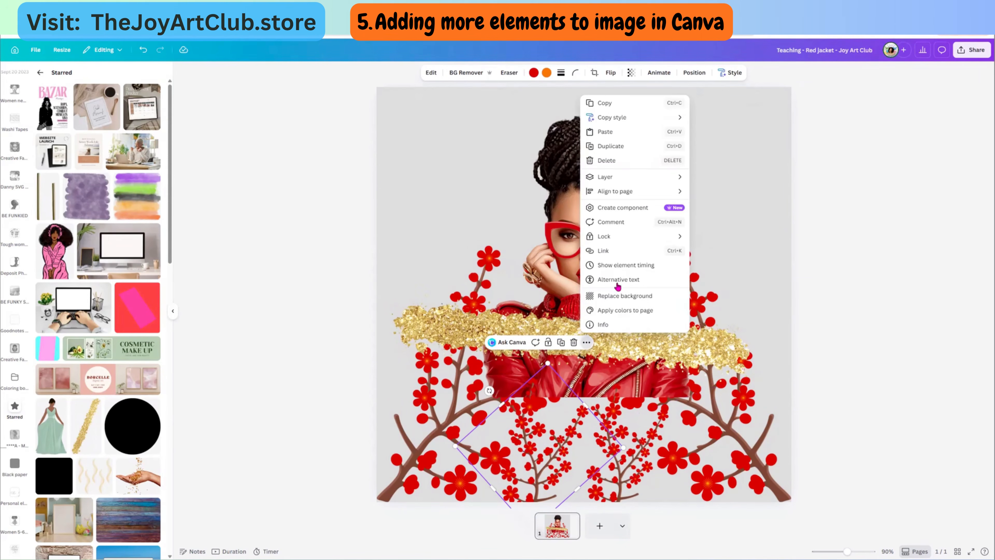
mouse_move(619, 177)
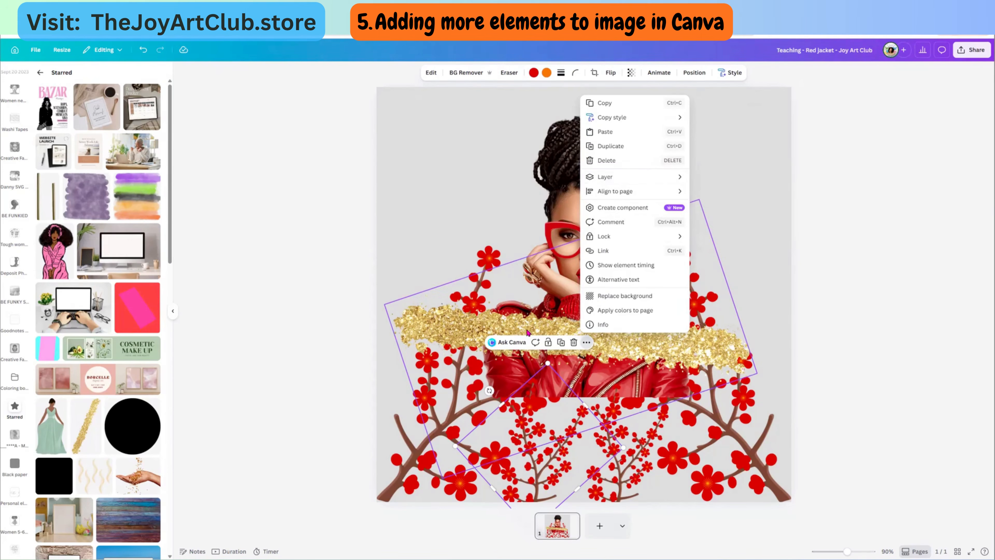
left_click(526, 356)
left_click_drag(525, 356, 531, 380)
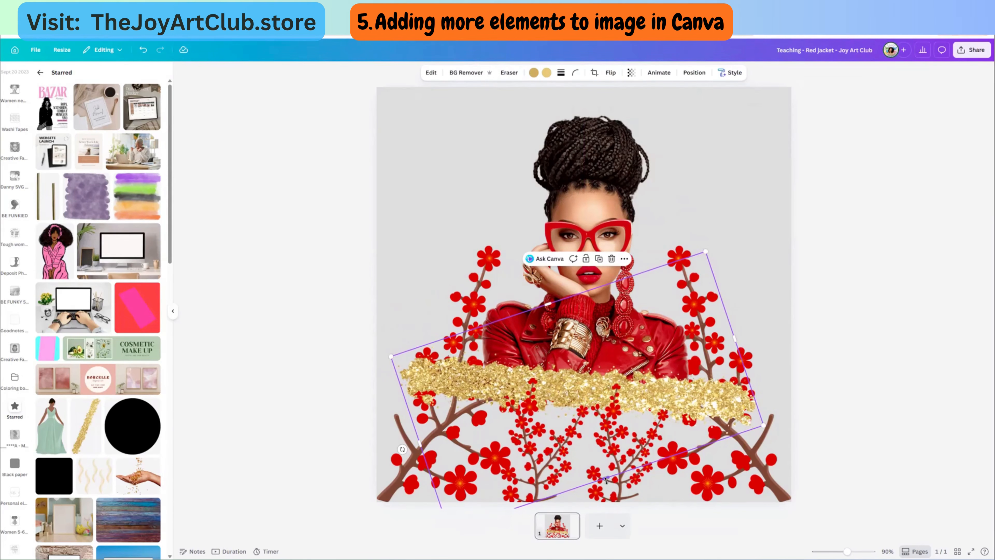
Rotate the left small blossom branch counterclockwise so it leans outward, and move the right small branch closer to it at the page bottom
left_click_drag(618, 498, 618, 488)
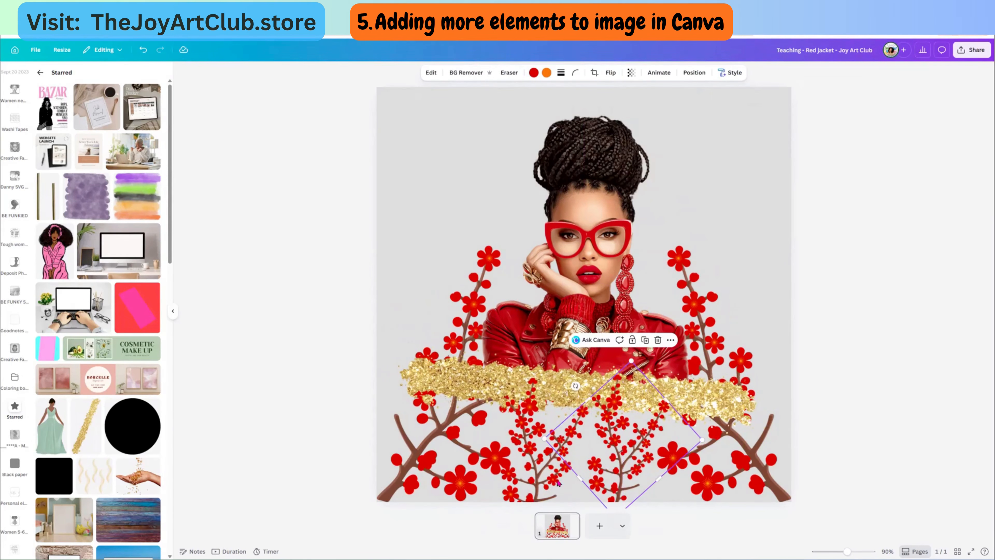
left_click_drag(553, 487, 556, 480)
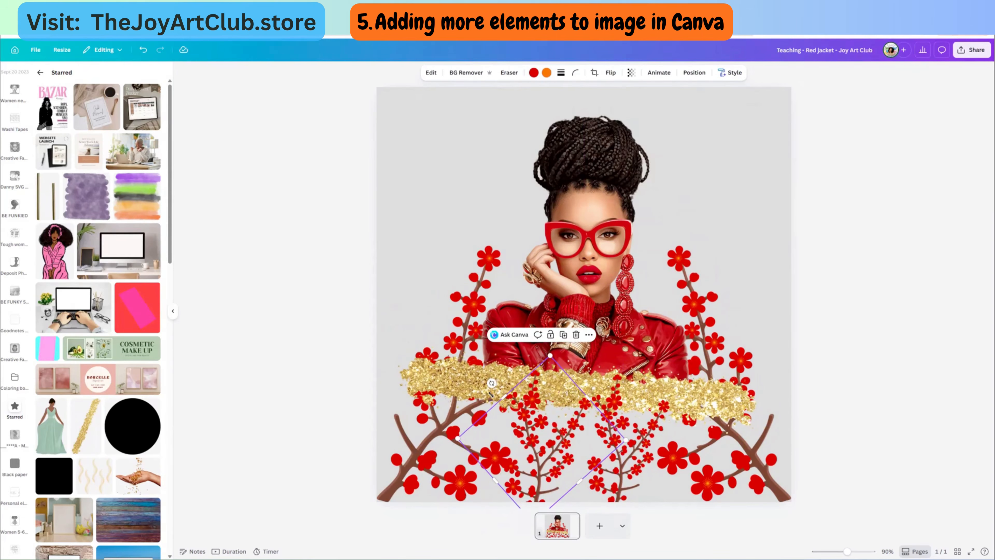
left_click_drag(491, 383, 459, 439)
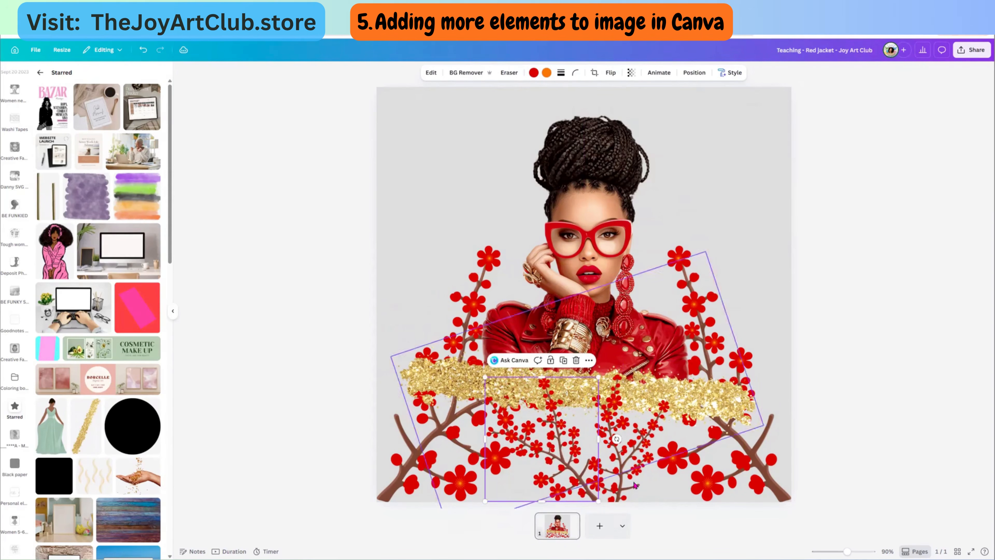
left_click_drag(623, 470, 614, 470)
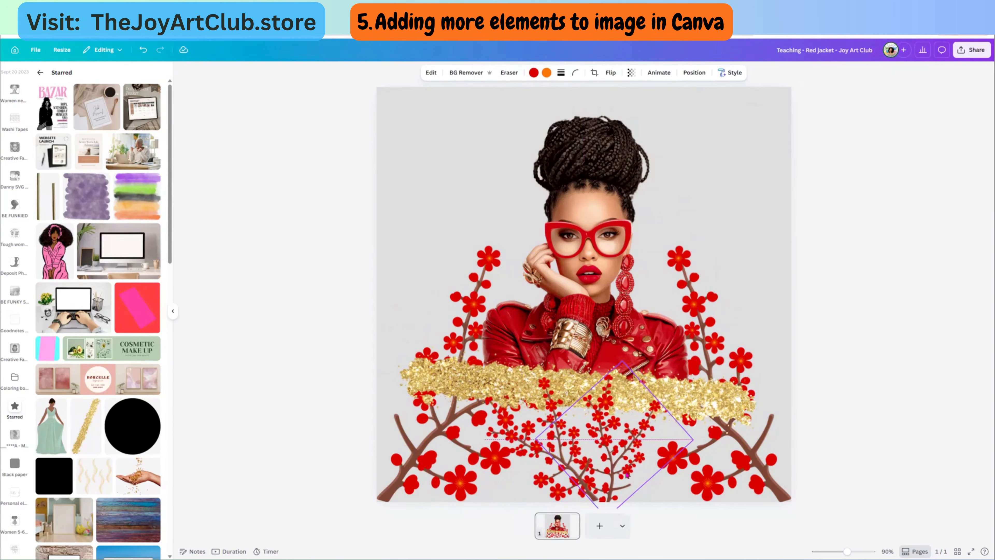
Rotate the left large blossom branch counterclockwise until its stem stands more upright, and shift it slightly up and outward
left_click(755, 485)
left_click_drag(755, 485, 754, 481)
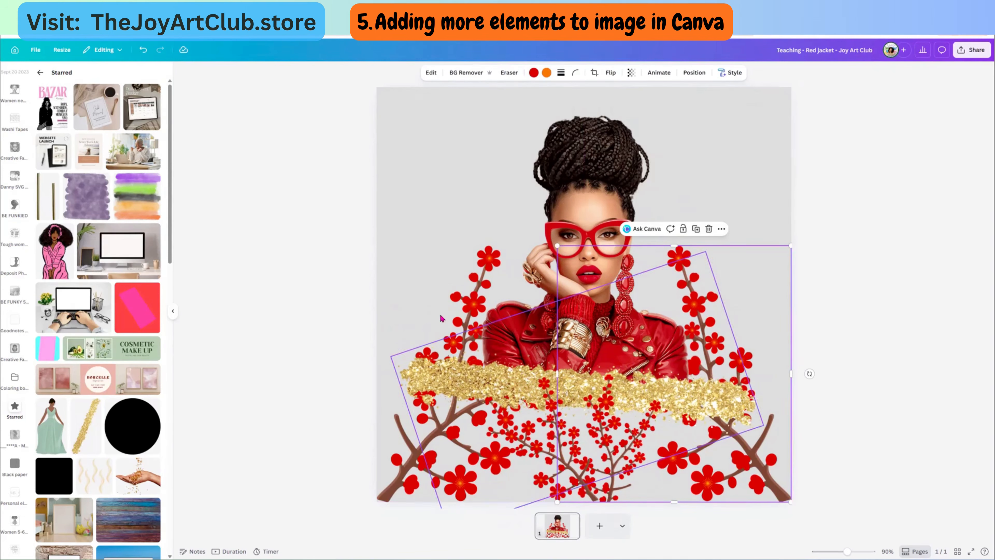
left_click_drag(491, 372, 487, 372)
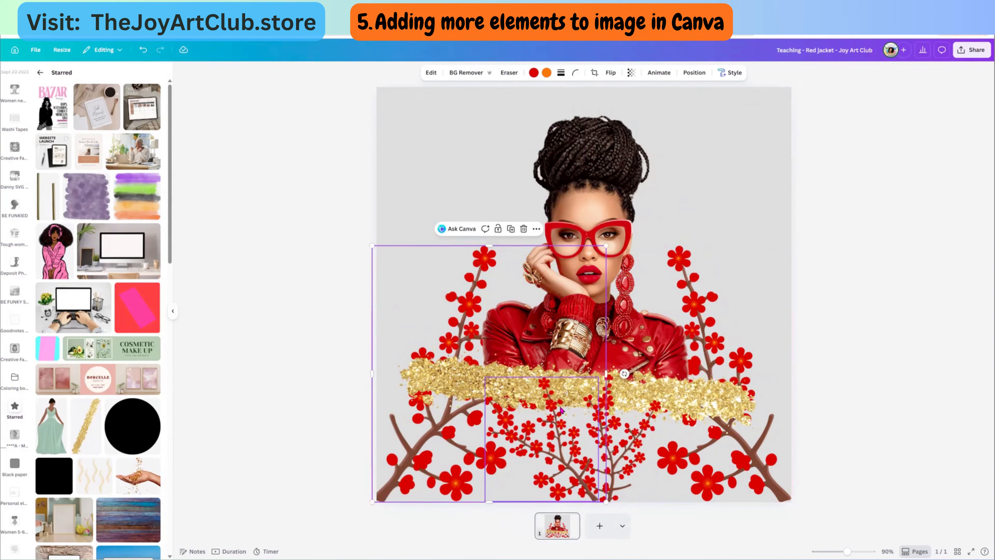
left_click_drag(624, 374, 568, 324)
left_click_drag(441, 296, 416, 289)
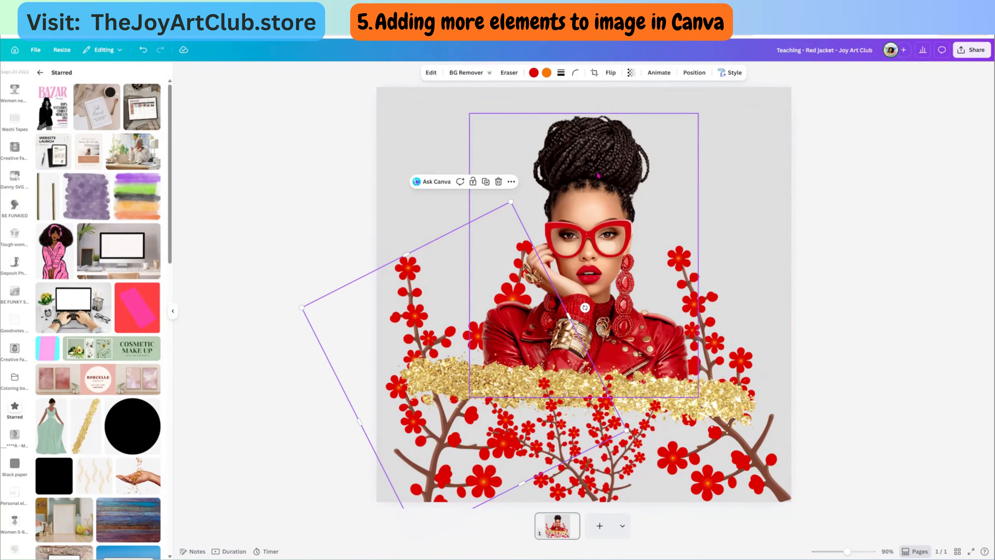
Move the woman to the right side of the page and enlarge the gold glitter strip to span nearly the full page width
left_click_drag(598, 175, 665, 158)
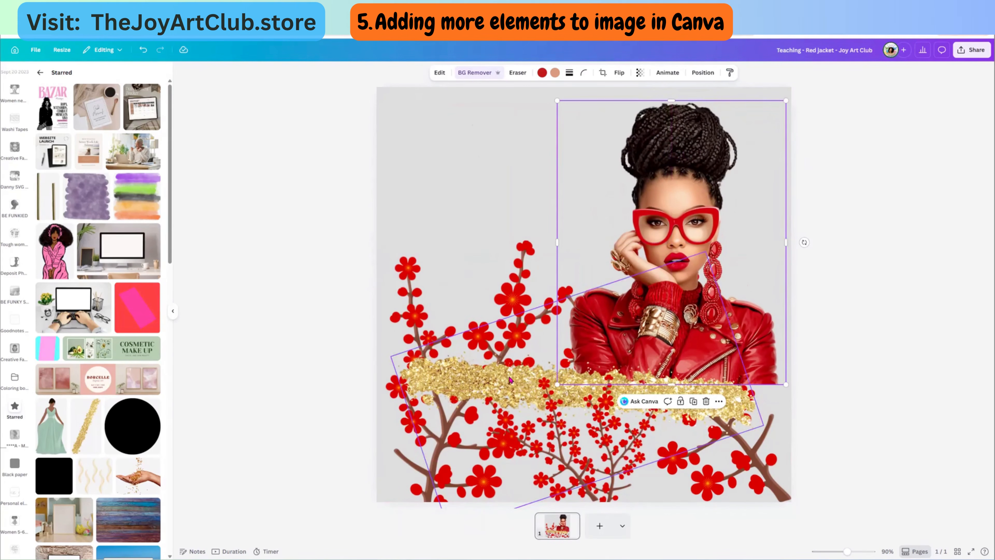
left_click(475, 383)
left_click_drag(475, 383, 466, 382)
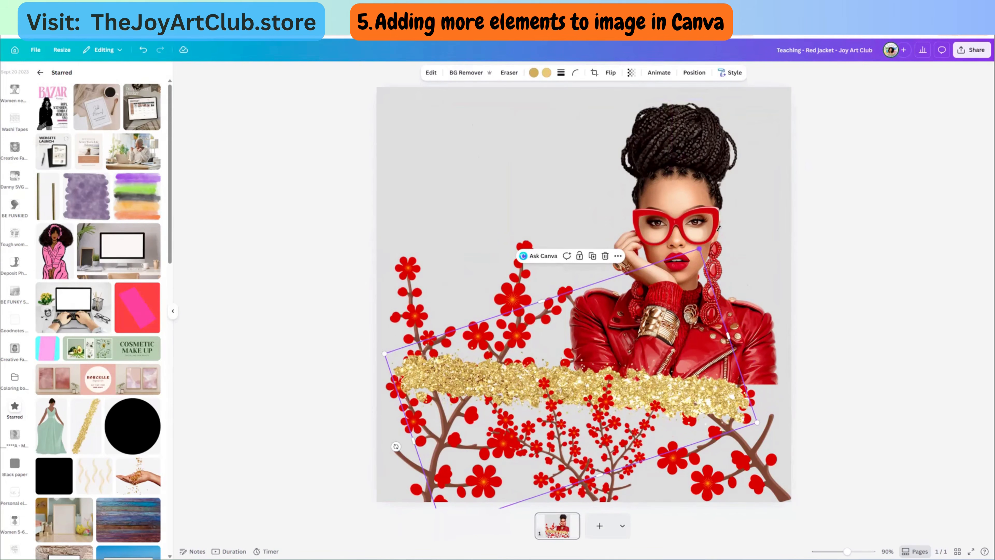
left_click_drag(700, 248, 731, 222)
left_click_drag(688, 251, 688, 251)
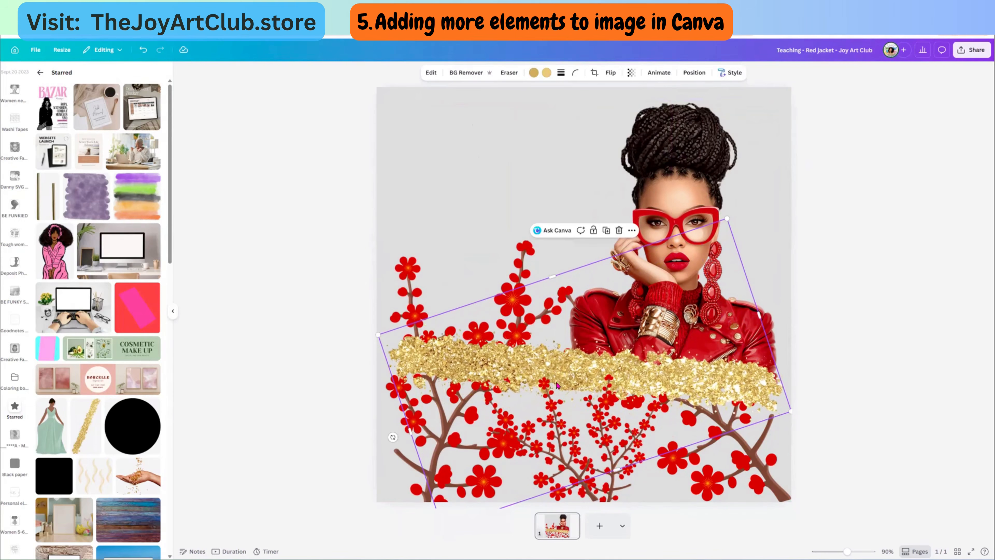
left_click_drag(556, 374, 557, 378)
Shrink the left large blossom branch so its tips rise only slightly above the gold glitter strip
left_click(521, 261)
left_click_drag(519, 262, 525, 258)
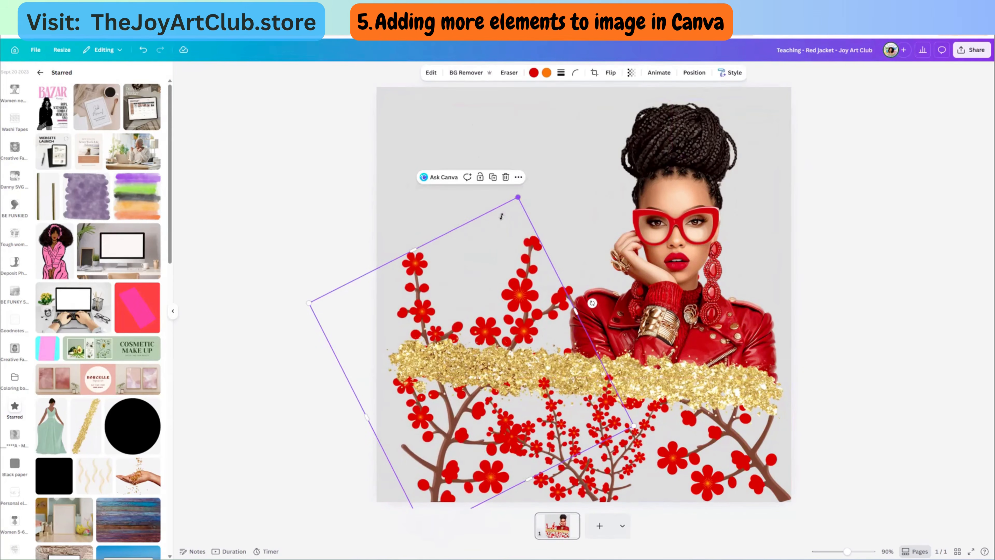
left_click_drag(518, 197, 506, 244)
left_click_drag(482, 300, 481, 301)
left_click(532, 184)
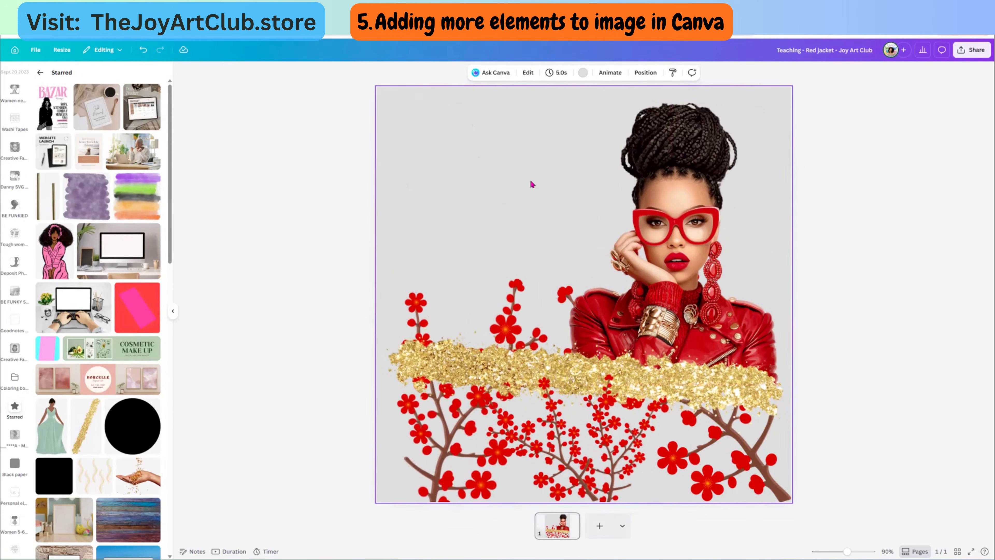
Add a text box reading "Always Be Your Best" in the empty upper-left area of the page
key("t")
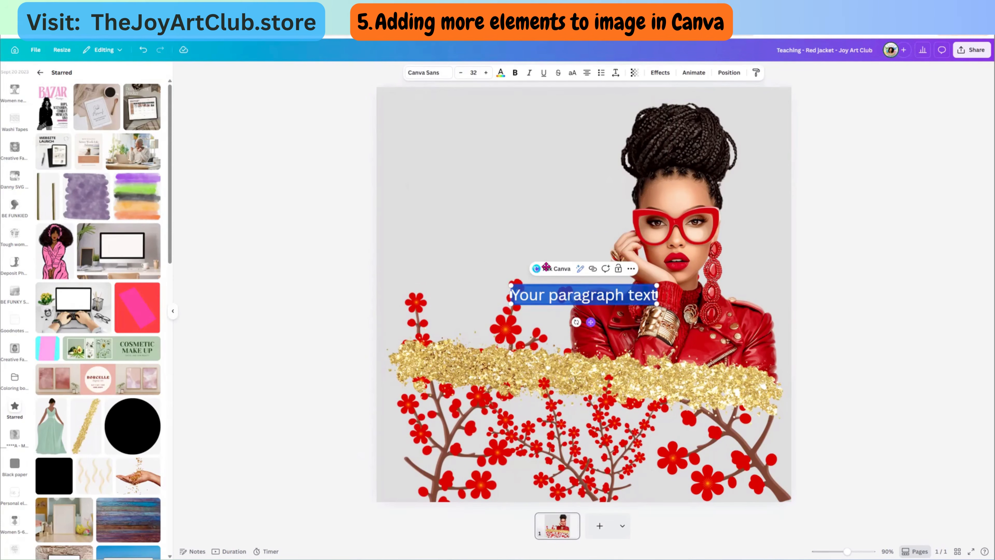
left_click_drag(559, 295, 480, 162)
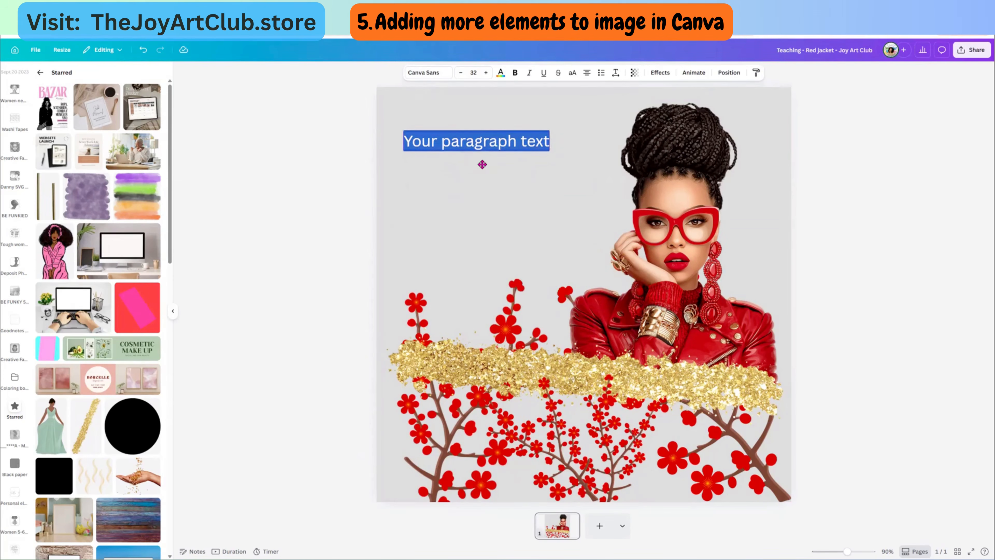
double_click(485, 140)
triple_click(485, 141)
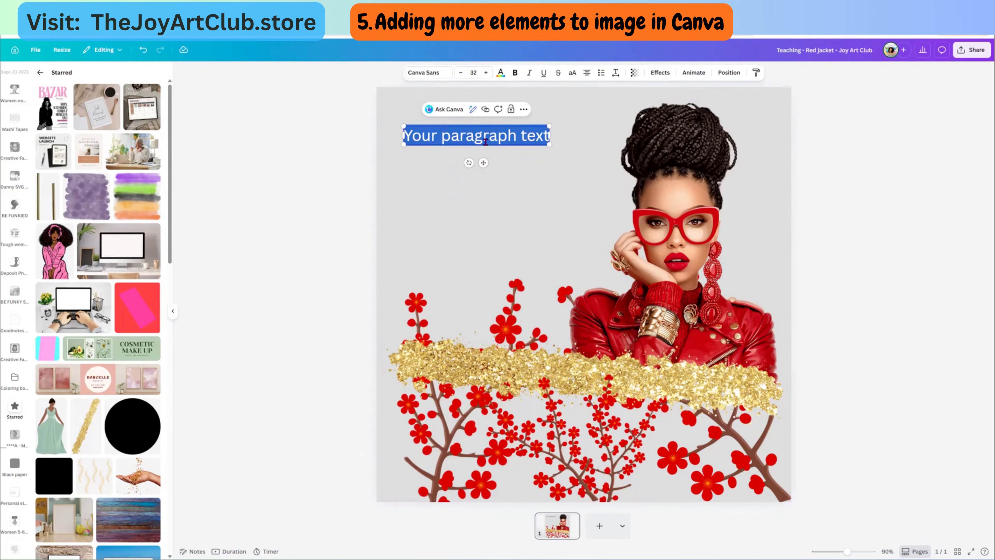
type("Al")
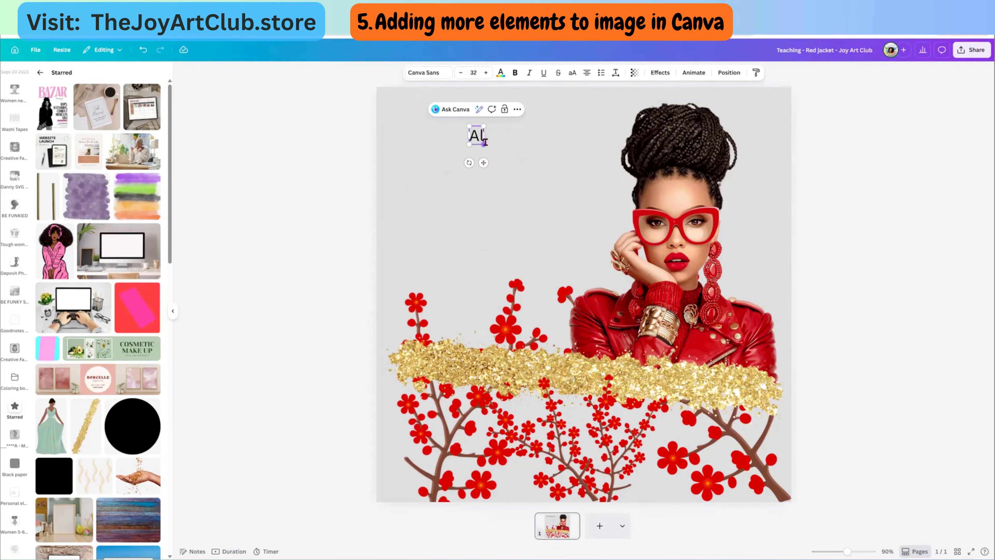
type("ways Be")
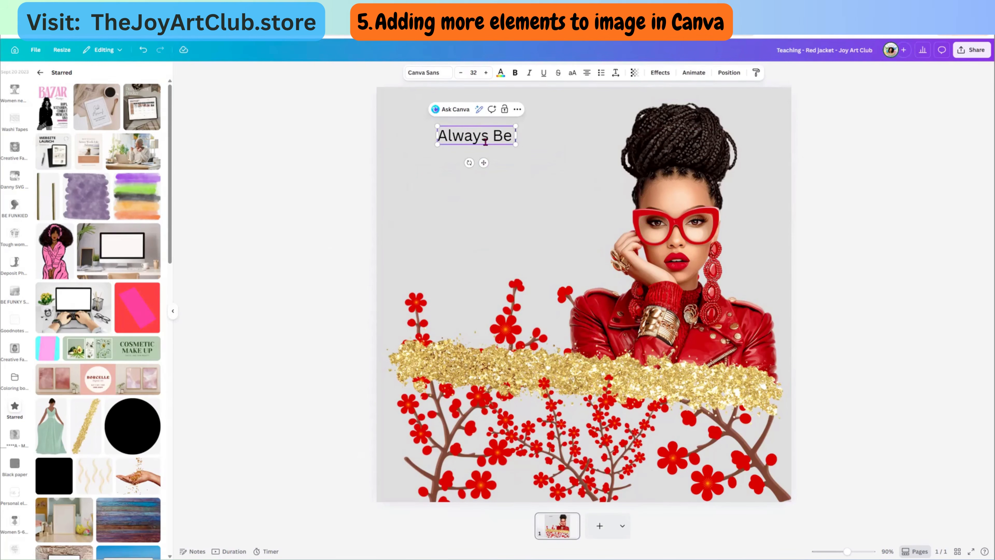
type(" Y")
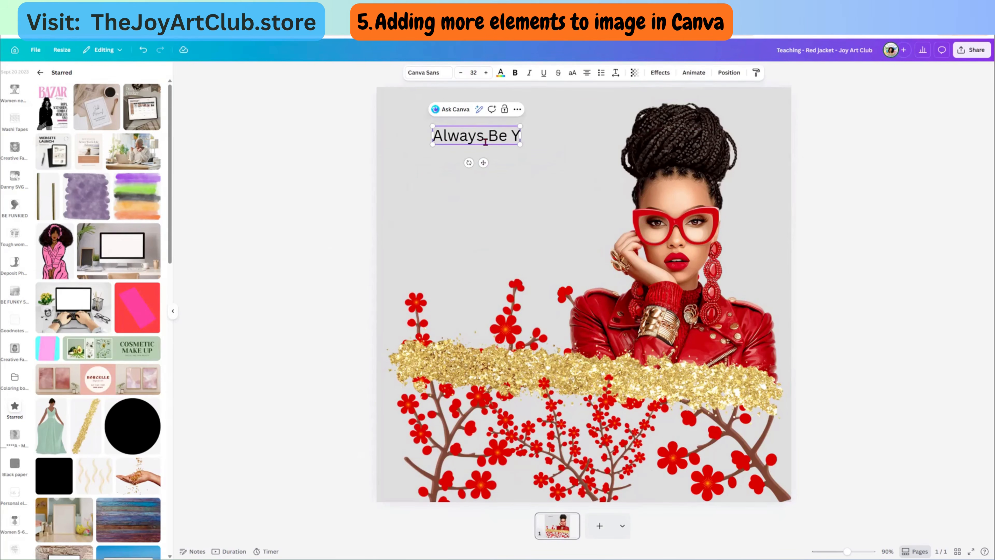
type("our Bew")
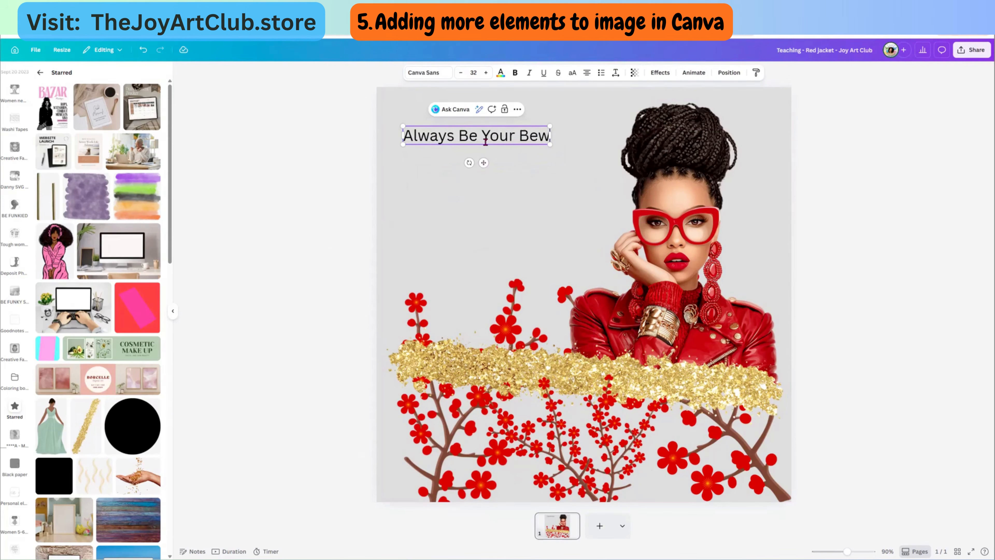
key("BackSpace")
type("st")
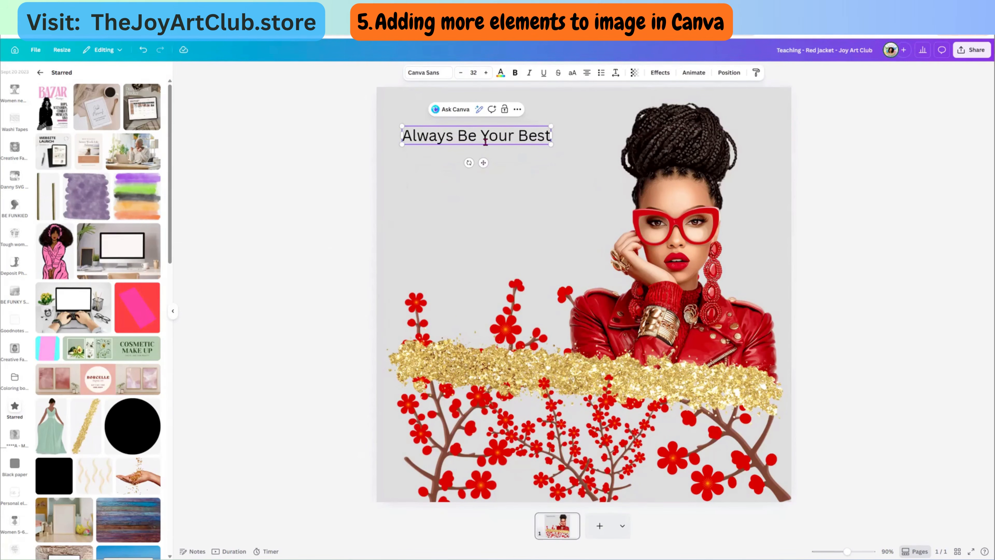
left_click(540, 226)
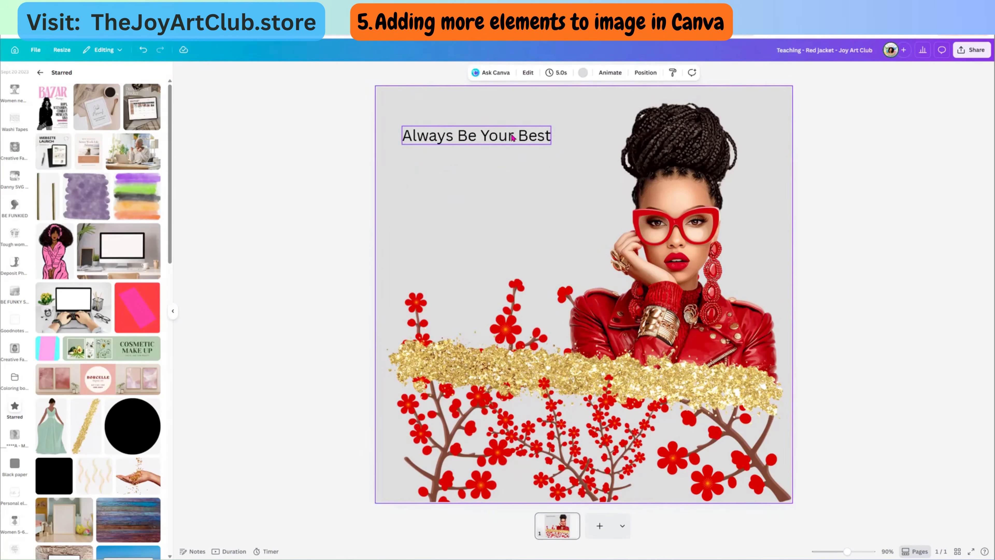
Enlarge the "Always Be Your Best" text to about size 81.8 on two lines, filling the space beside the woman's head
left_click(514, 136)
left_click_drag(553, 136, 618, 215)
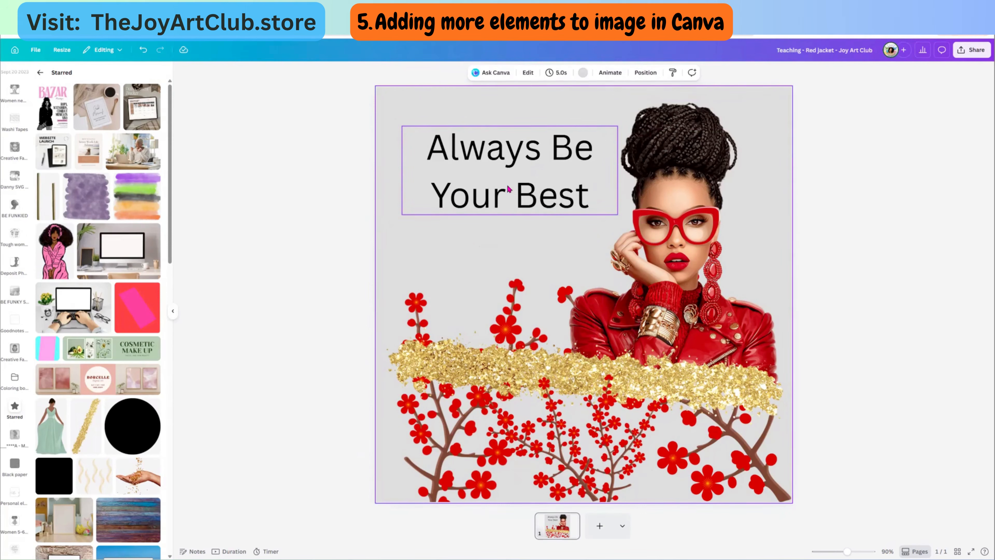
left_click_drag(508, 189, 487, 184)
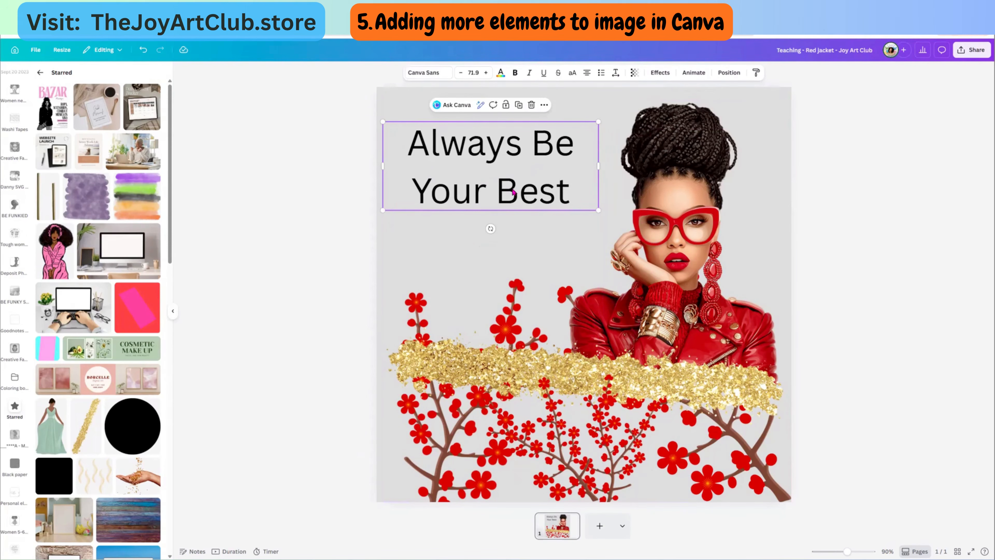
left_click_drag(599, 168, 576, 165)
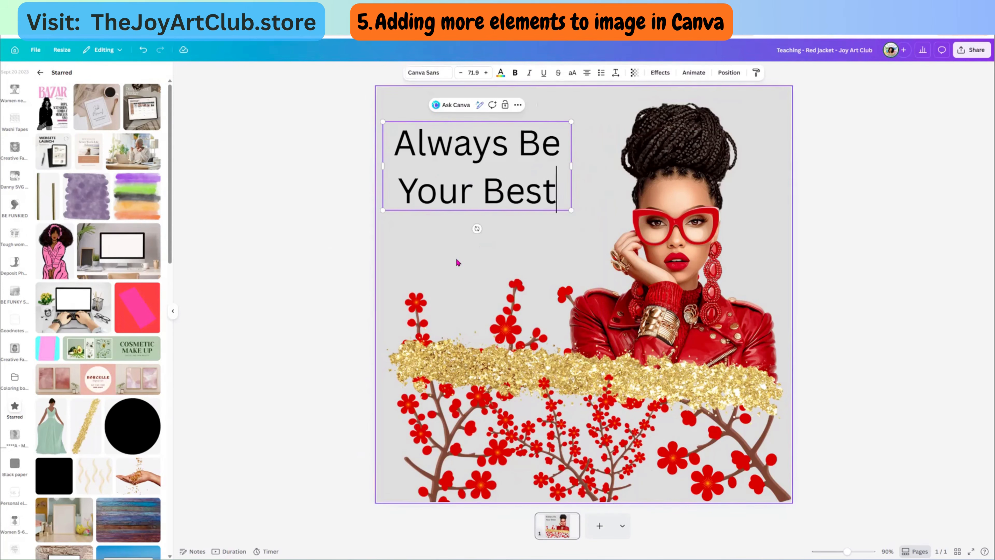
left_click_drag(480, 195, 499, 190)
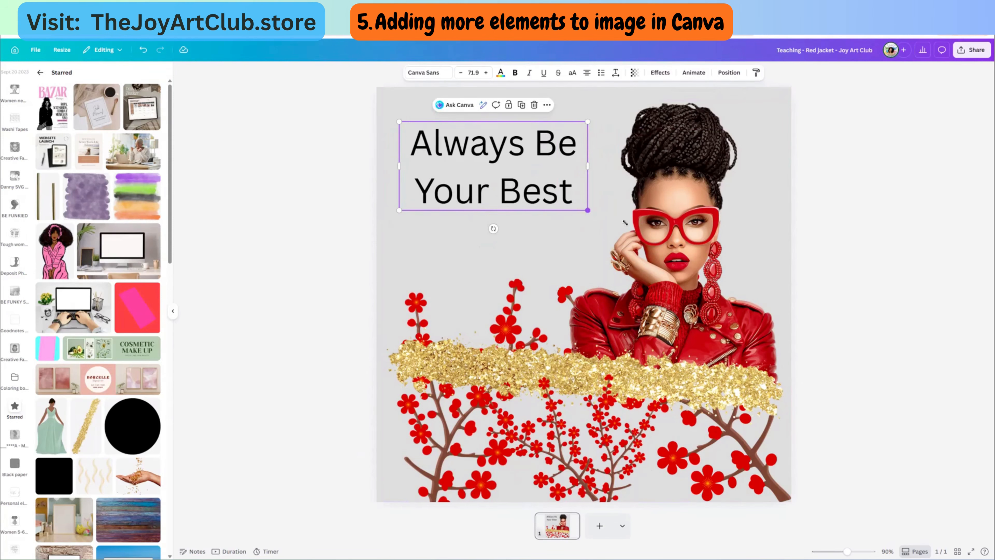
left_click_drag(625, 223, 642, 236)
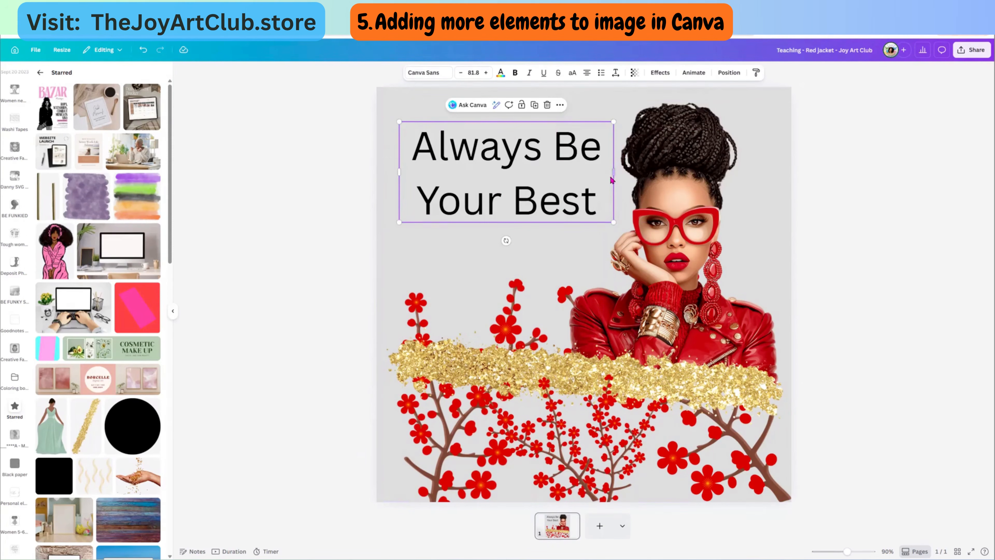
Narrow the text box so each word sits on its own line, and place it near the page's top edge
left_click_drag(615, 176, 543, 173)
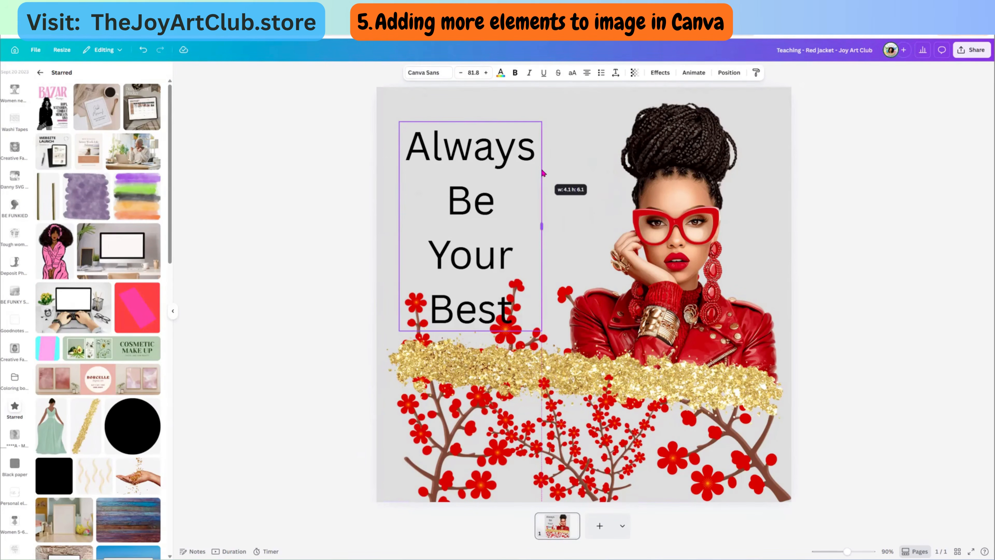
mouse_move(469, 235)
left_mouse_down()
mouse_move(498, 224)
mouse_move(471, 220)
left_mouse_up()
mouse_move(557, 210)
left_mouse_down()
mouse_move(572, 216)
mouse_move(534, 216)
mouse_move(547, 218)
left_mouse_up()
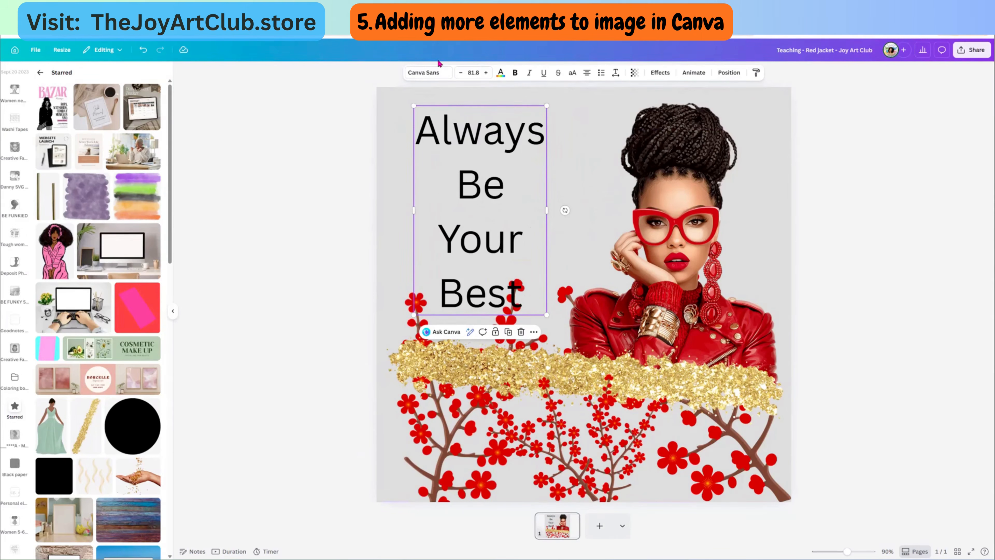
Change the quote's font to Chunky Student Regular and enlarge the text to about size 105
left_click(434, 73)
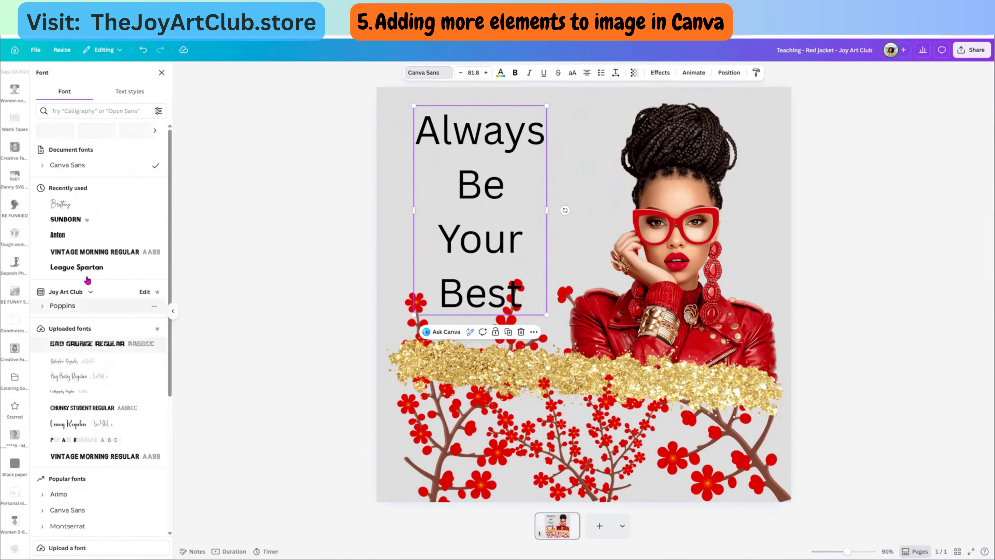
scroll(102, 399, "down", 3)
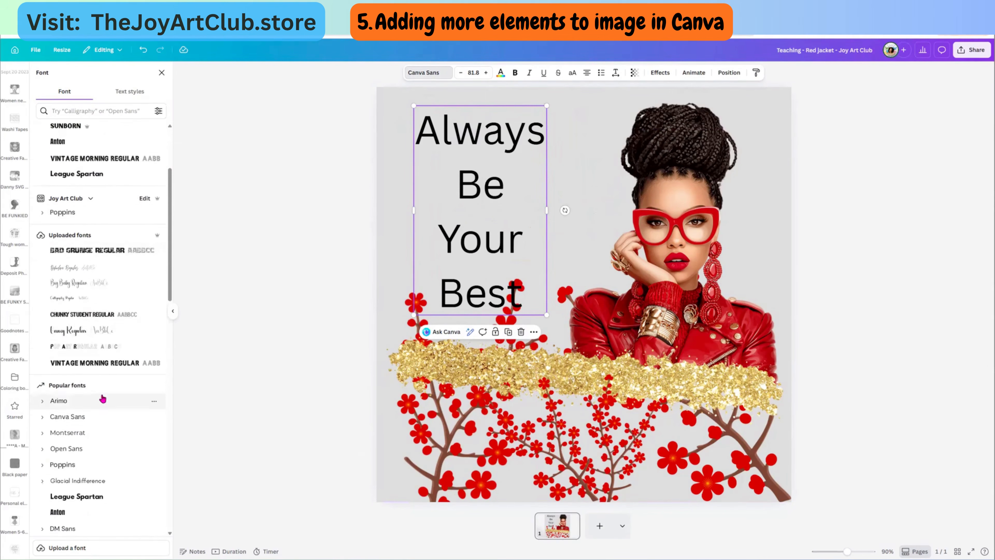
scroll(102, 398, "down", 1)
left_click(76, 292)
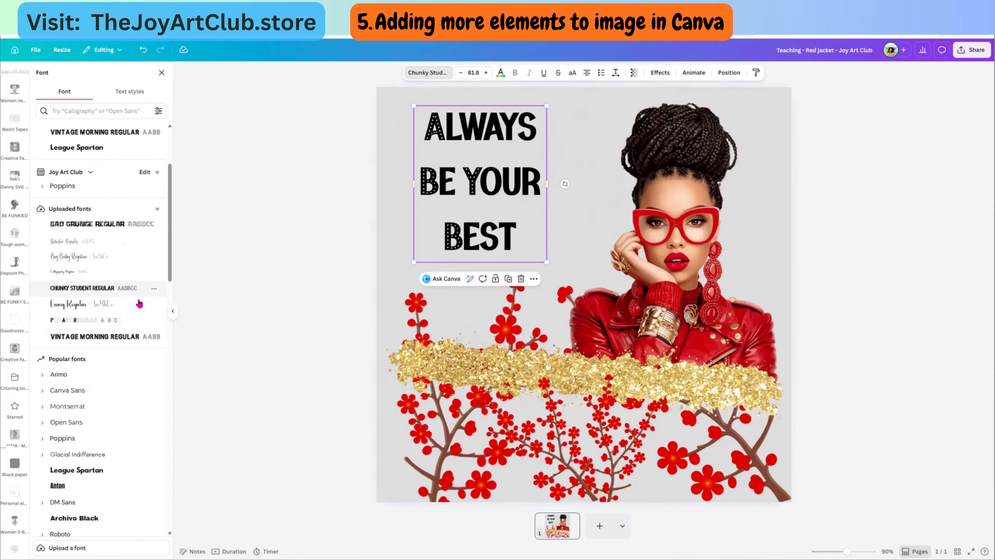
left_click_drag(546, 263, 586, 305)
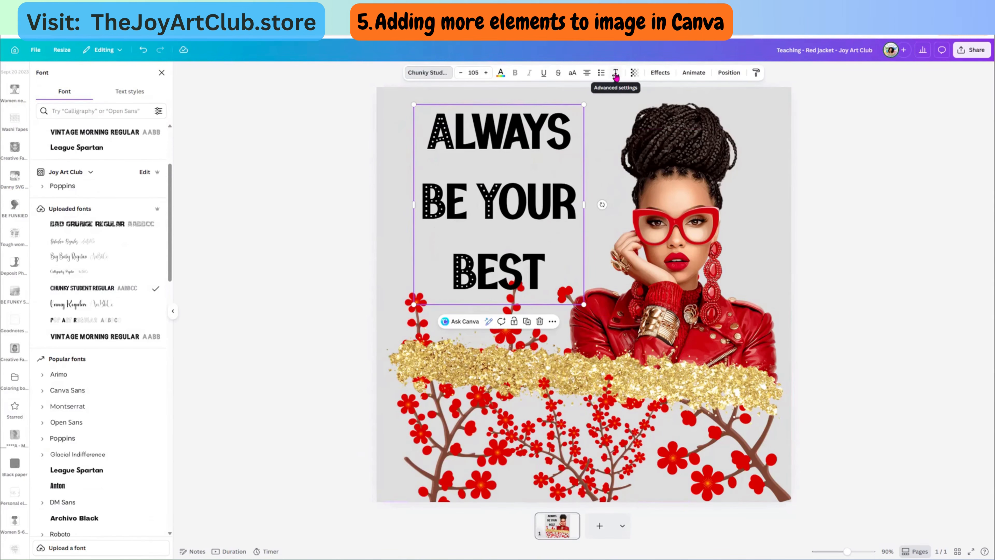
Tighten the quote's line spacing to 1.04
left_click(616, 74)
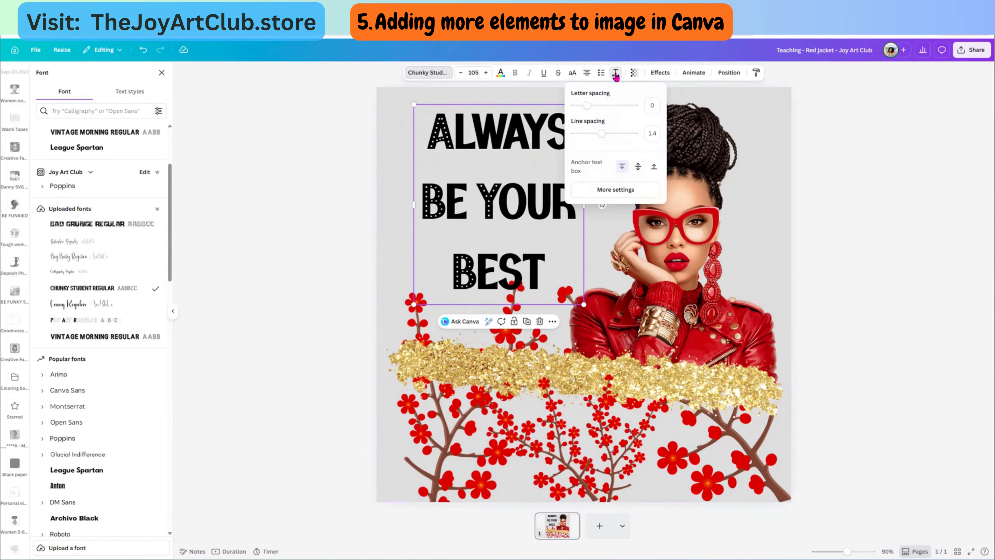
mouse_move(602, 134)
left_mouse_down()
mouse_move(589, 134)
mouse_move(625, 133)
mouse_move(592, 145)
left_mouse_up()
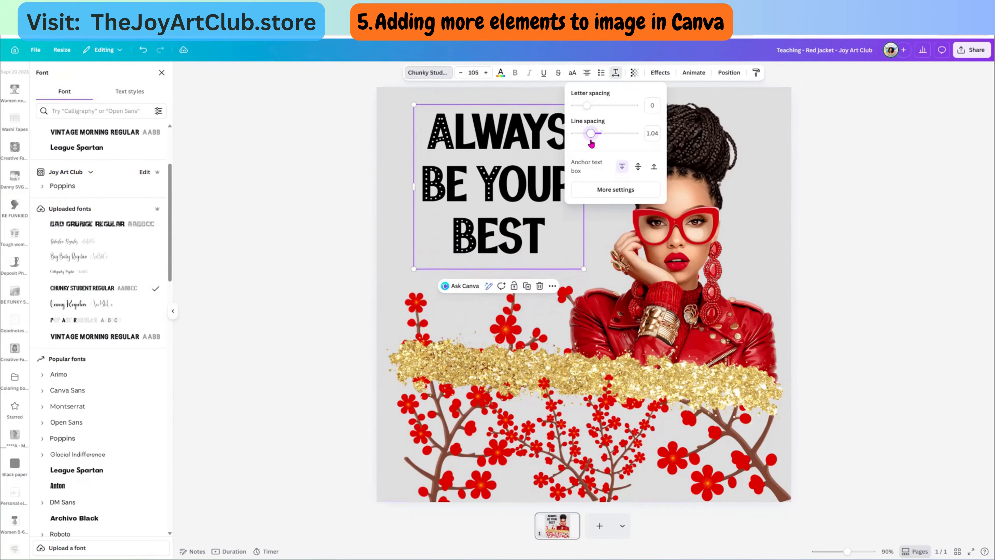
left_click(506, 234)
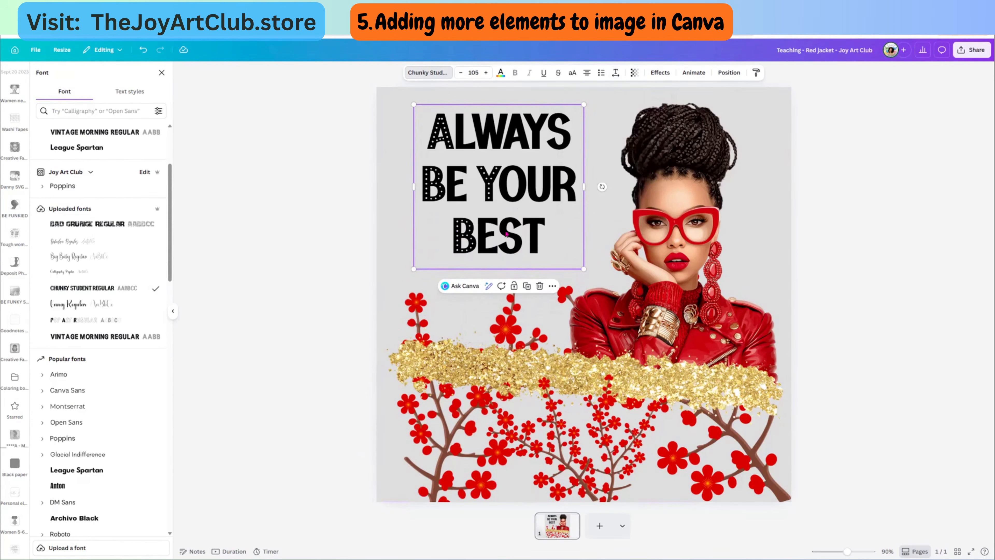
Enlarge the quote text to about size 123 and position it near the page's upper-left corner, beside the woman's head
left_click_drag(512, 253, 517, 243)
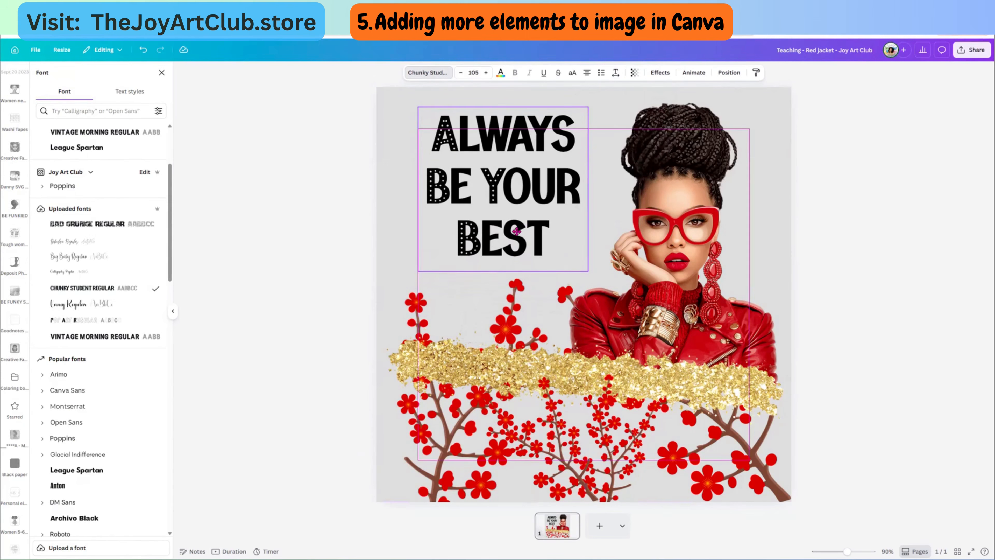
left_click_drag(519, 234, 497, 220)
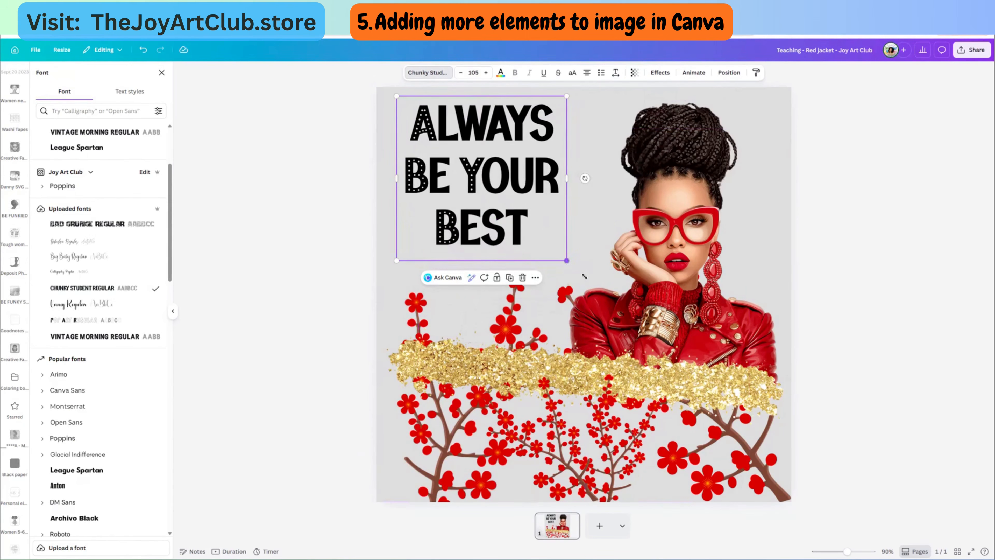
left_click_drag(584, 276, 613, 306)
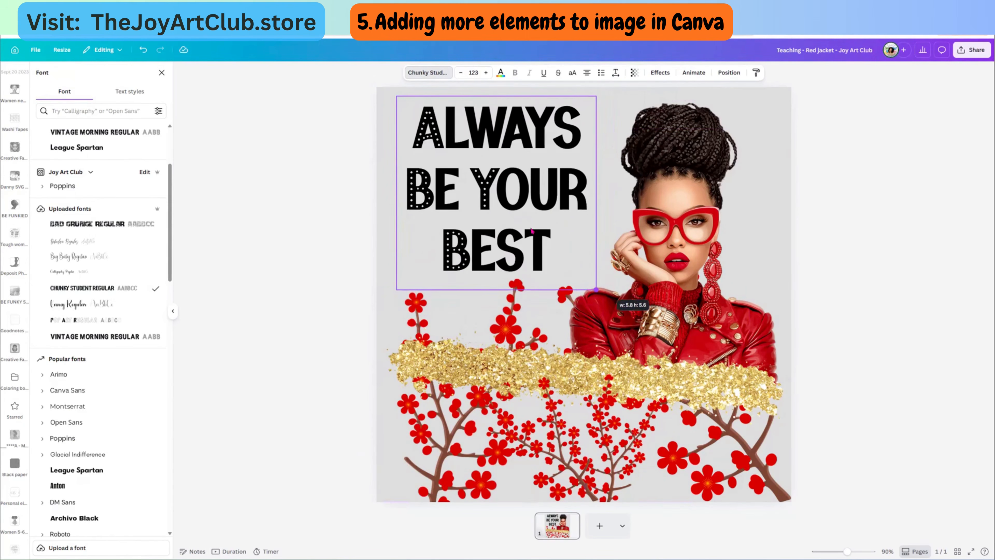
left_click_drag(532, 231, 528, 223)
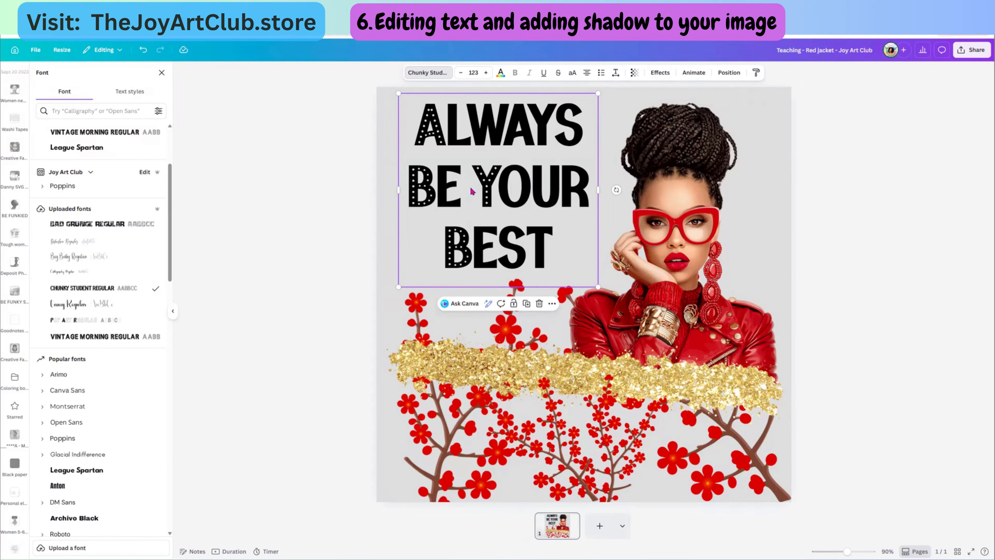
Apply a Glow shadow to the woman's portrait with size 38, blur amount 44 and intensity 100
left_click(679, 191)
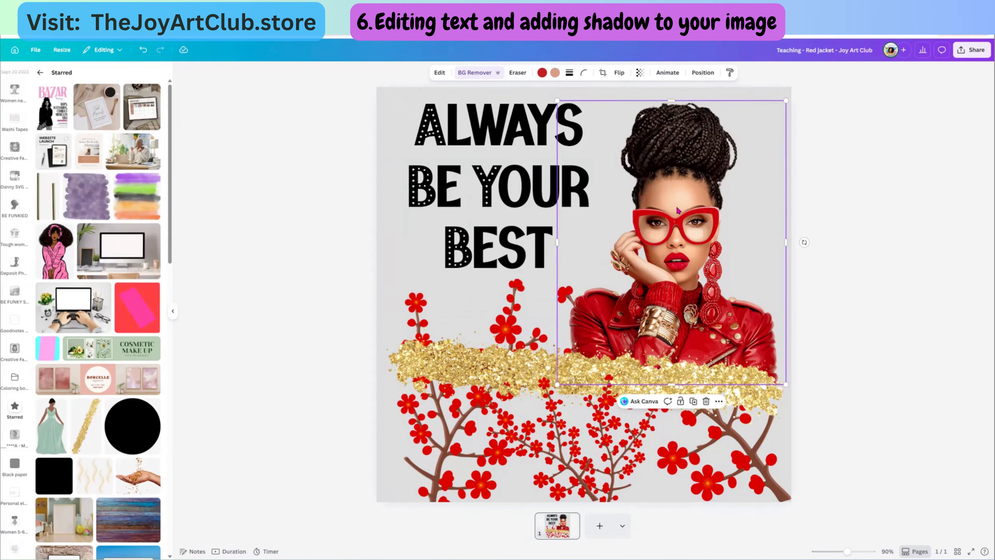
left_click(442, 75)
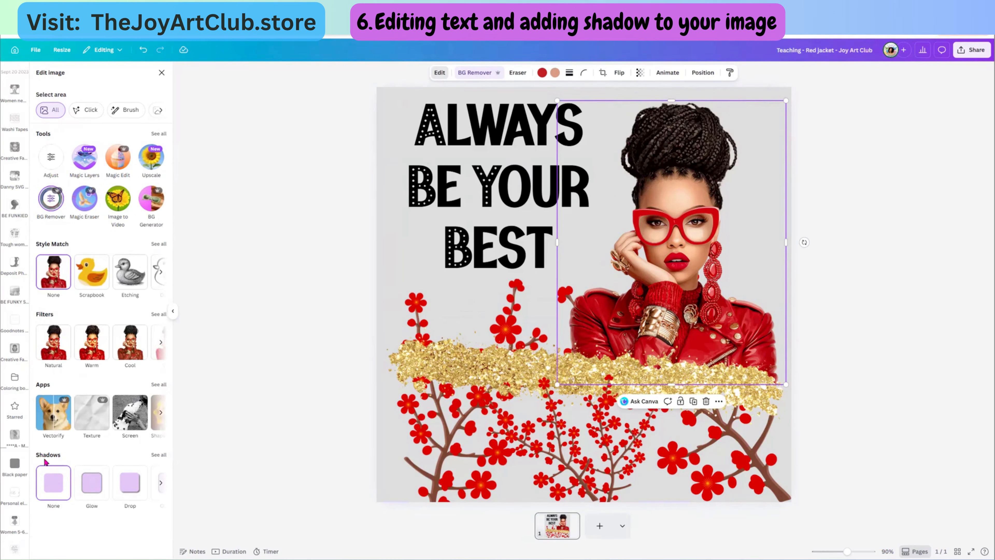
left_click(91, 493)
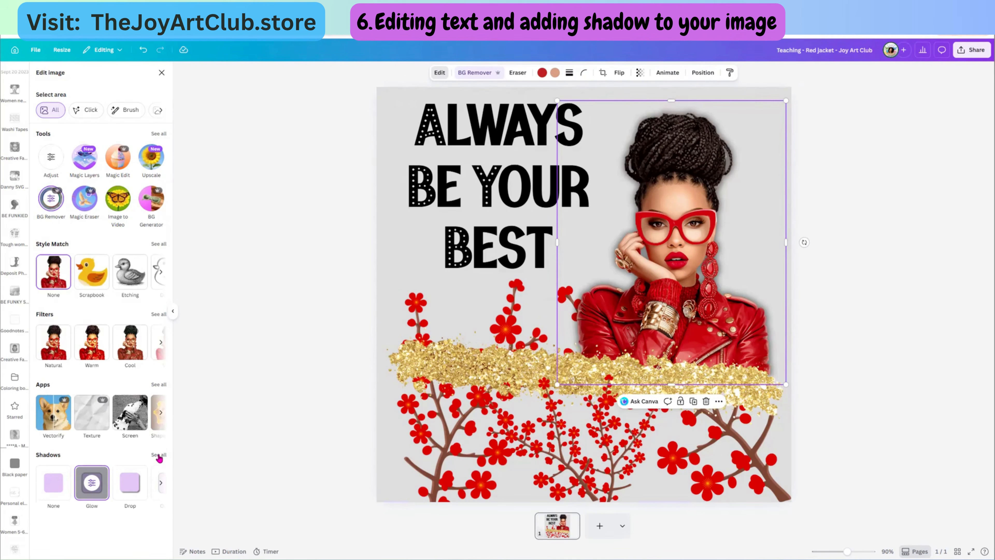
left_click(159, 455)
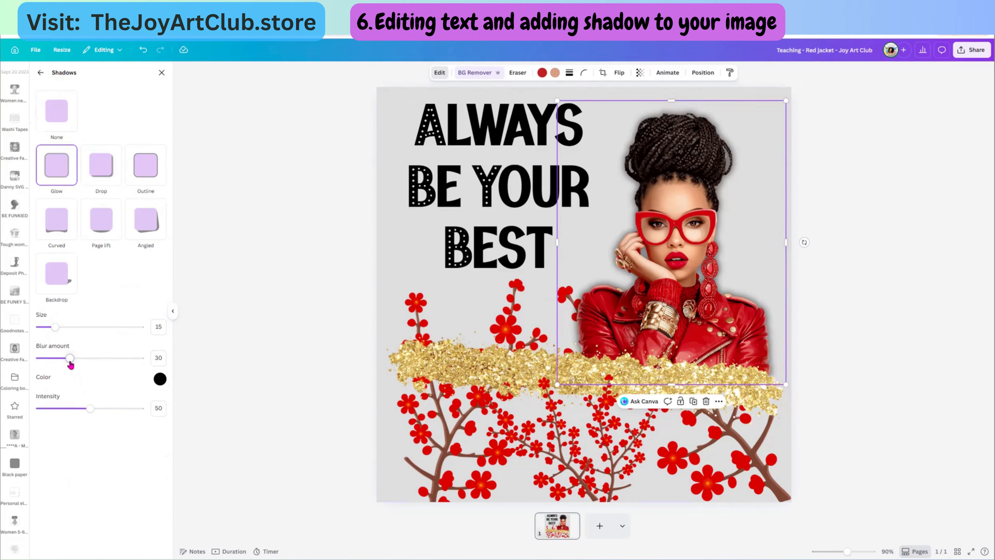
mouse_move(71, 361)
left_mouse_down()
mouse_move(150, 376)
mouse_move(24, 374)
mouse_move(97, 386)
mouse_move(113, 385)
mouse_move(64, 376)
mouse_move(130, 378)
mouse_move(81, 372)
left_mouse_up()
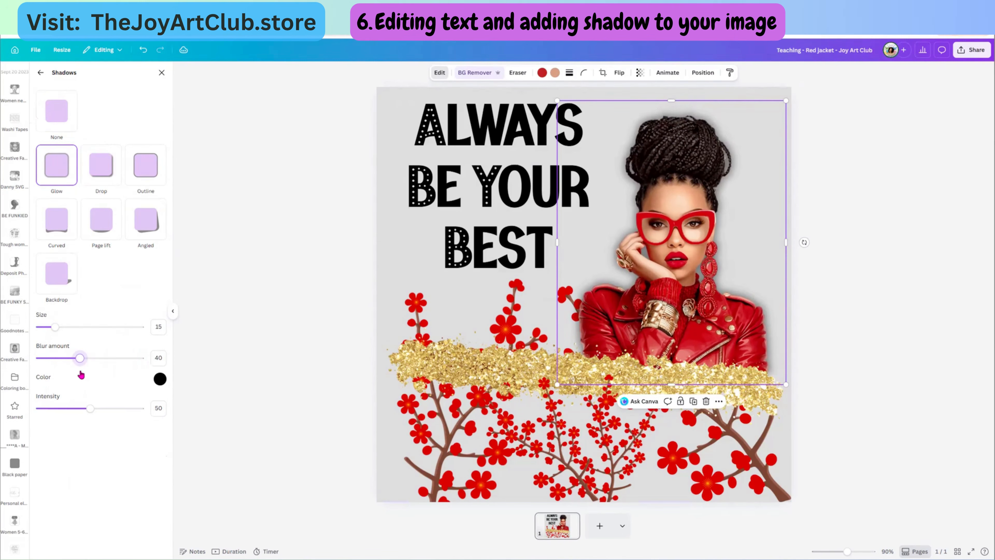
left_click_drag(55, 329, 77, 345)
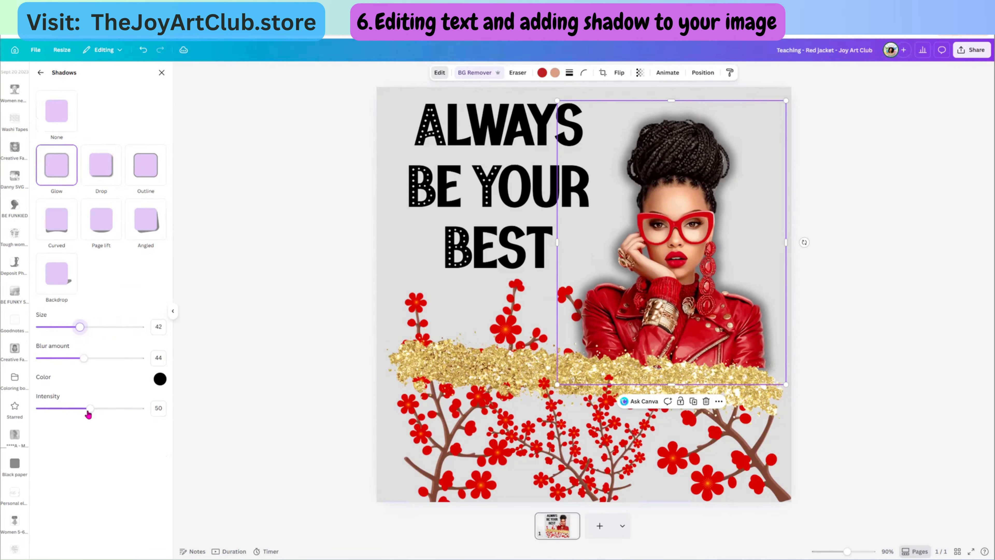
left_click_drag(119, 417, 145, 415)
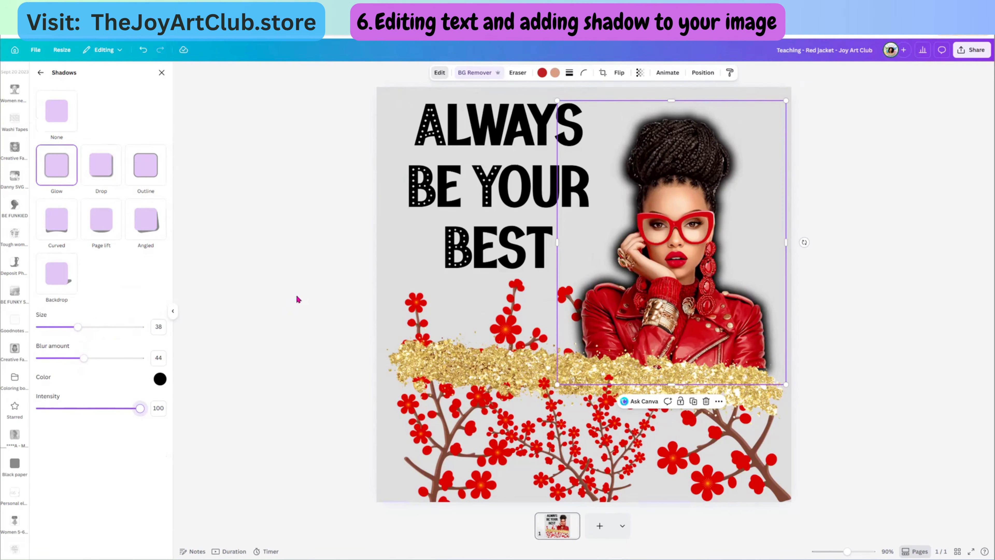
Refine the portrait's glow to size 50 and blur amount 47
left_click_drag(84, 359, 156, 359)
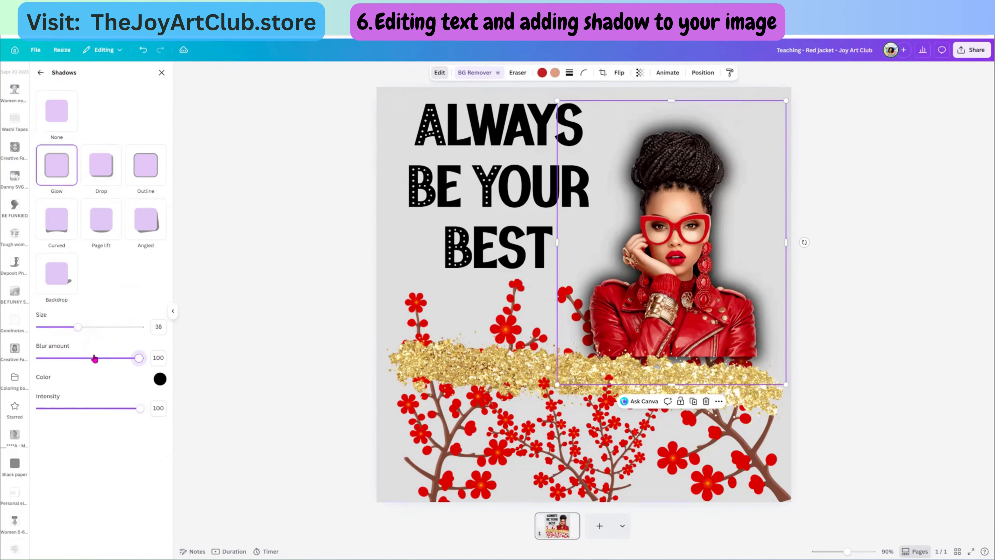
mouse_move(92, 357)
left_mouse_down()
mouse_move(45, 366)
mouse_move(94, 373)
left_mouse_up()
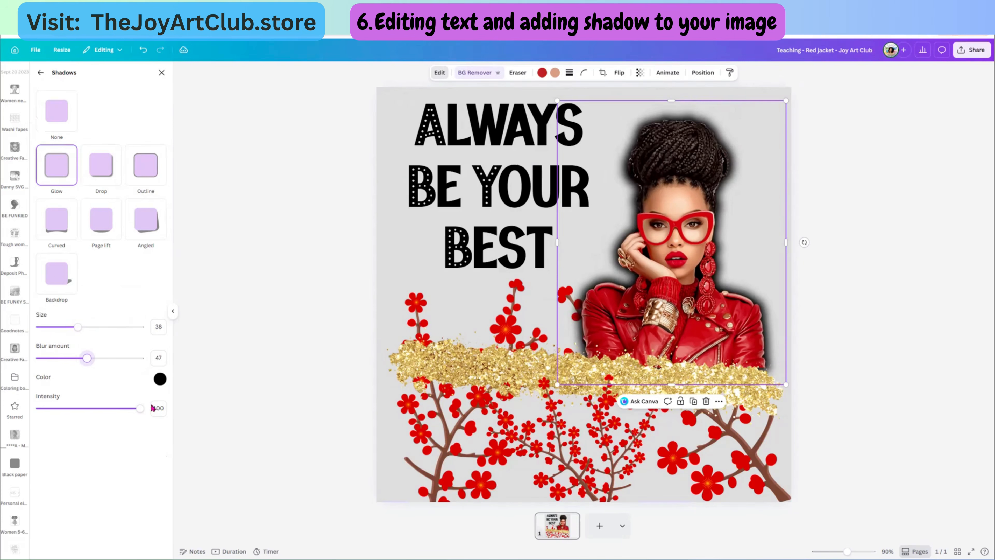
left_click_drag(78, 327, 98, 337)
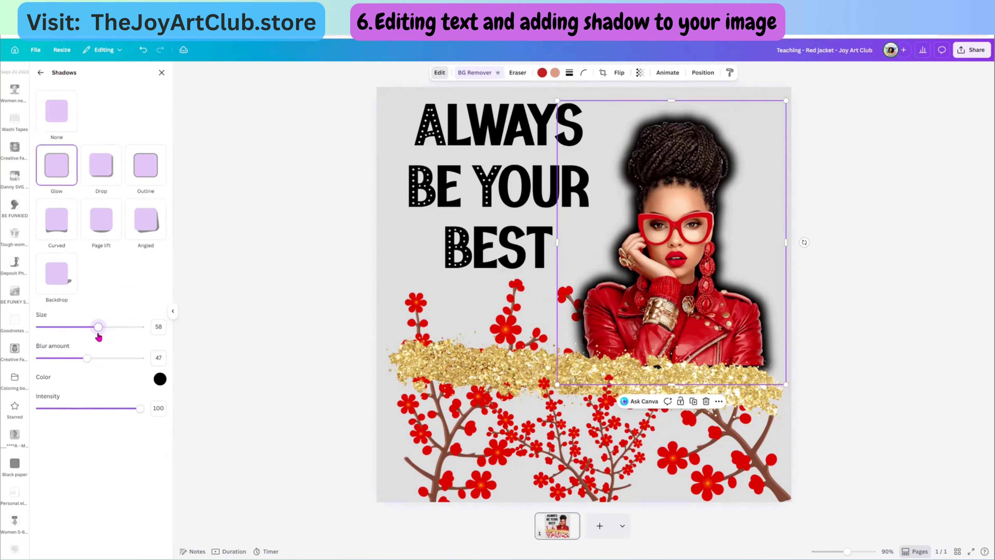
left_click_drag(98, 337, 90, 337)
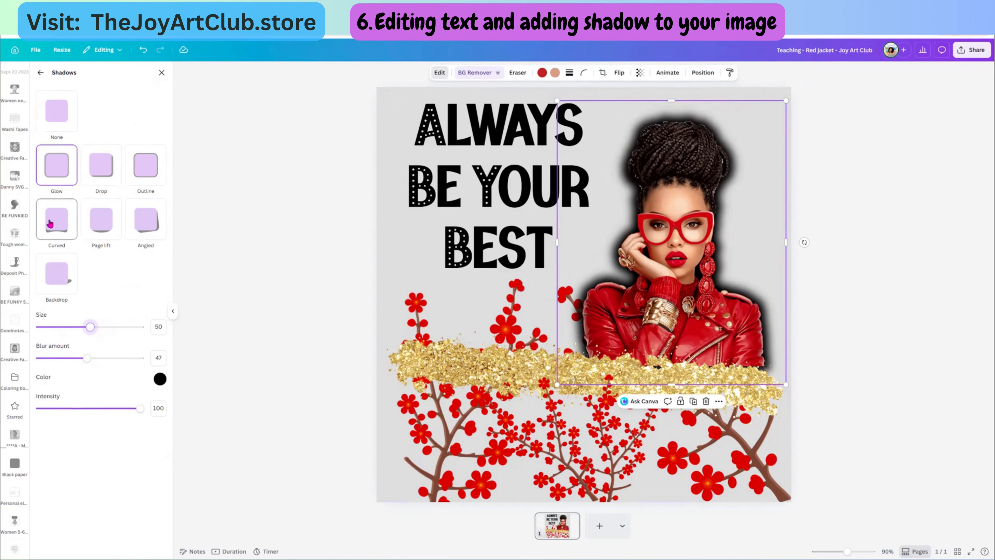
left_click(162, 73)
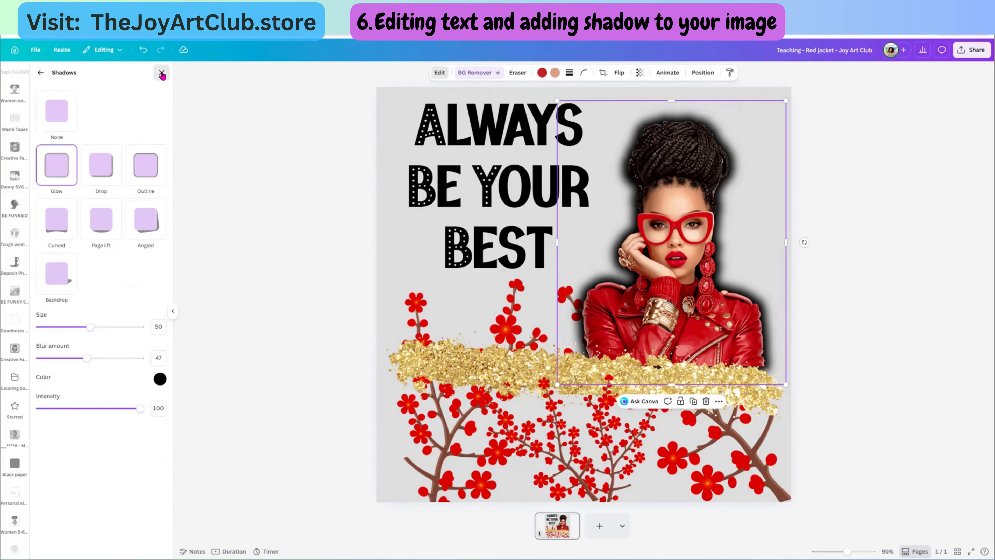
left_click(161, 73)
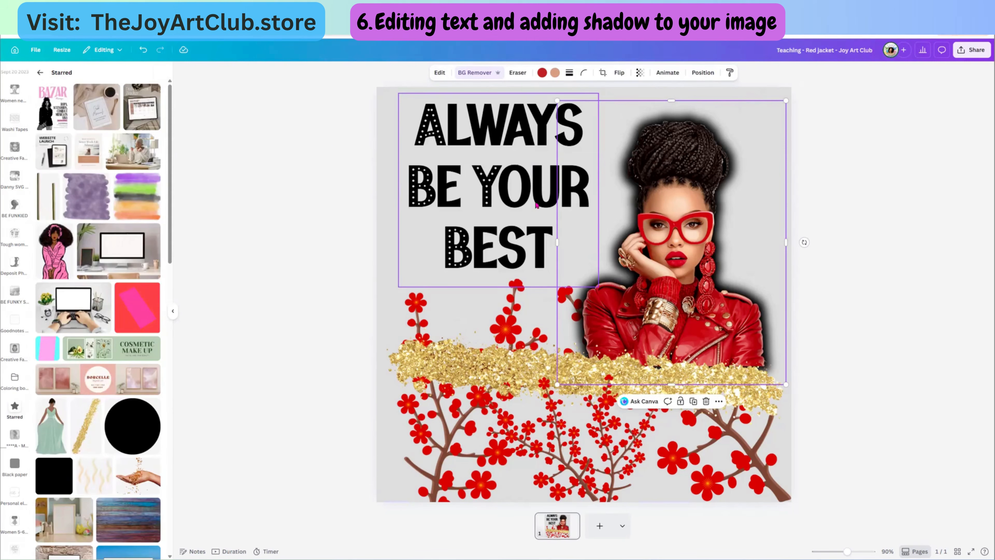
Add the Outline text effect to the quote and make the outline black
left_click(517, 200)
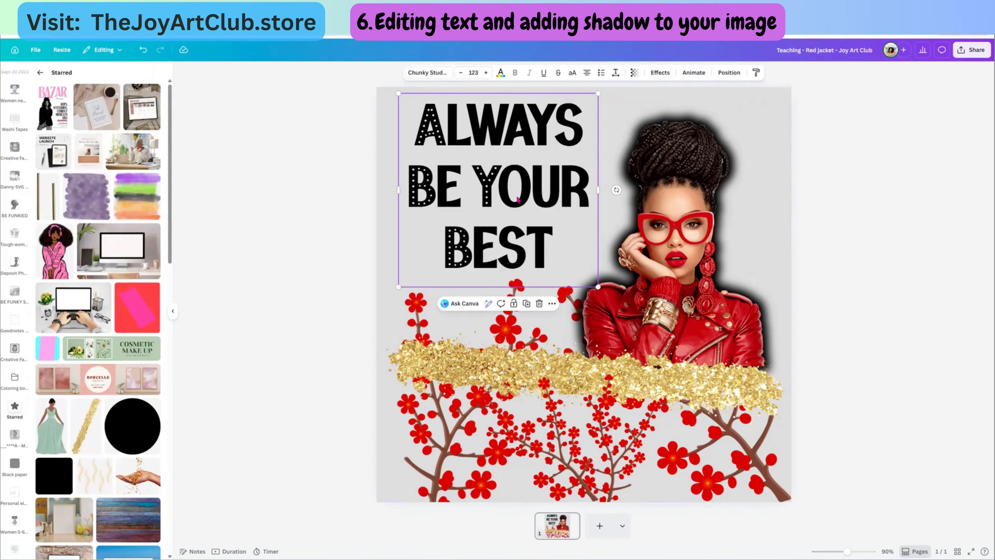
left_click(660, 74)
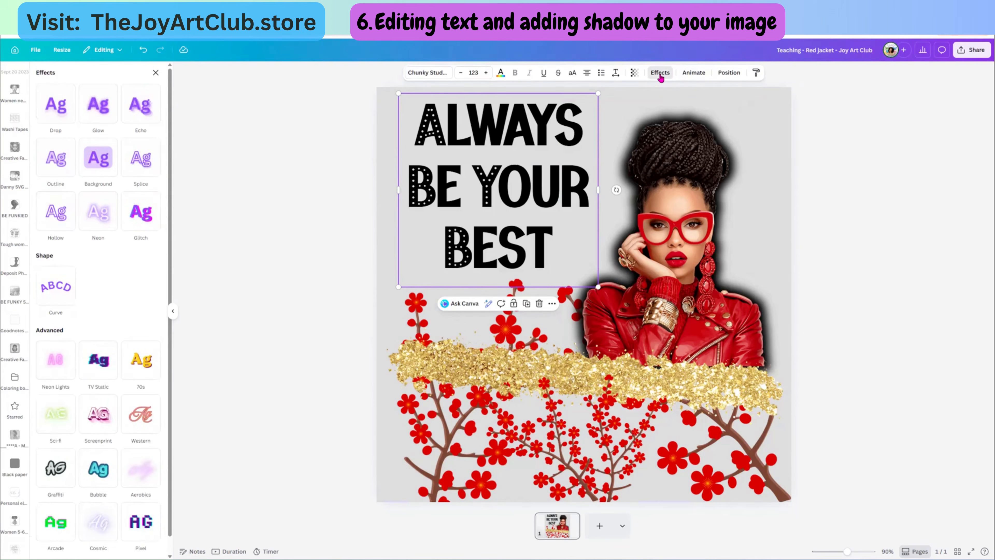
left_click(54, 168)
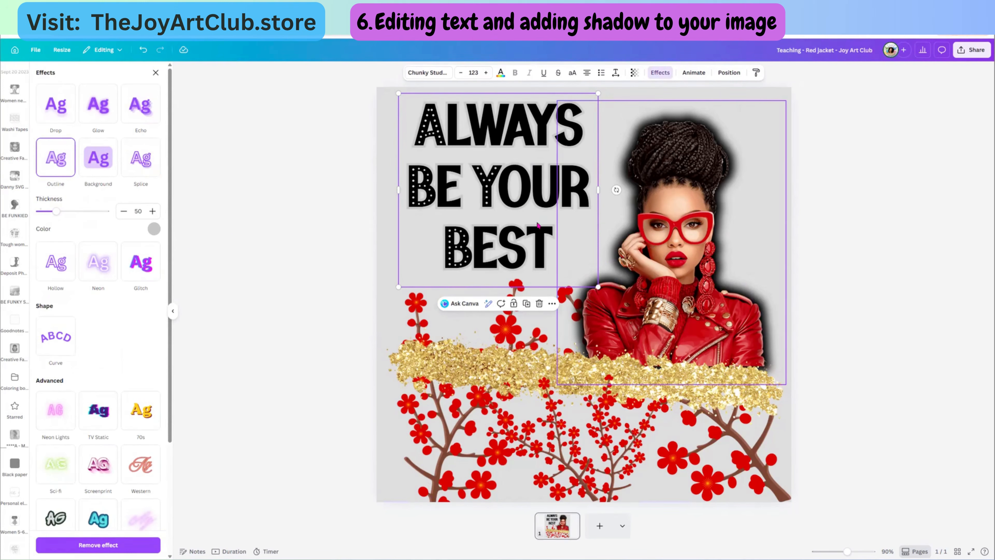
left_click(153, 229)
left_click(65, 268)
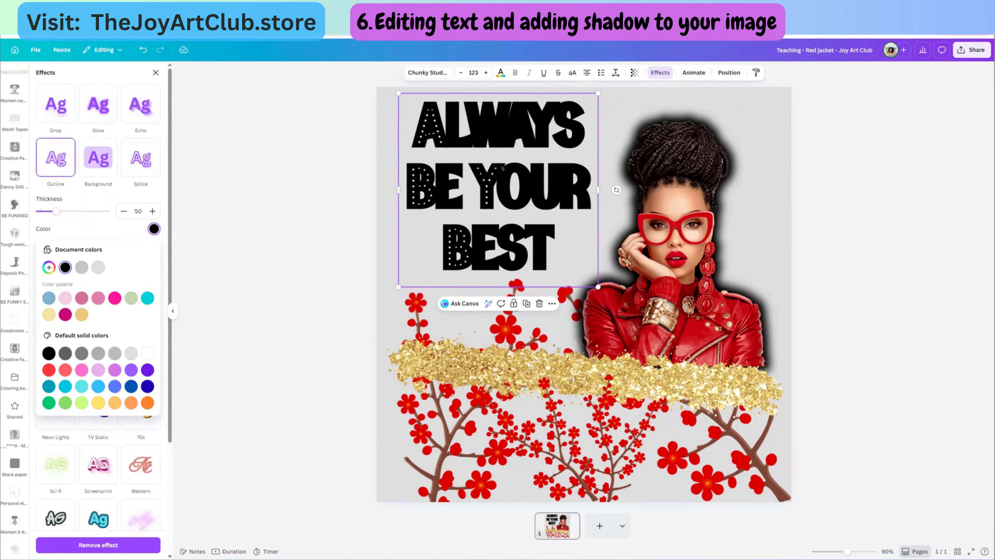
Color the quote text red #C3020D, sampled from the woman's glasses frame
left_click(501, 74)
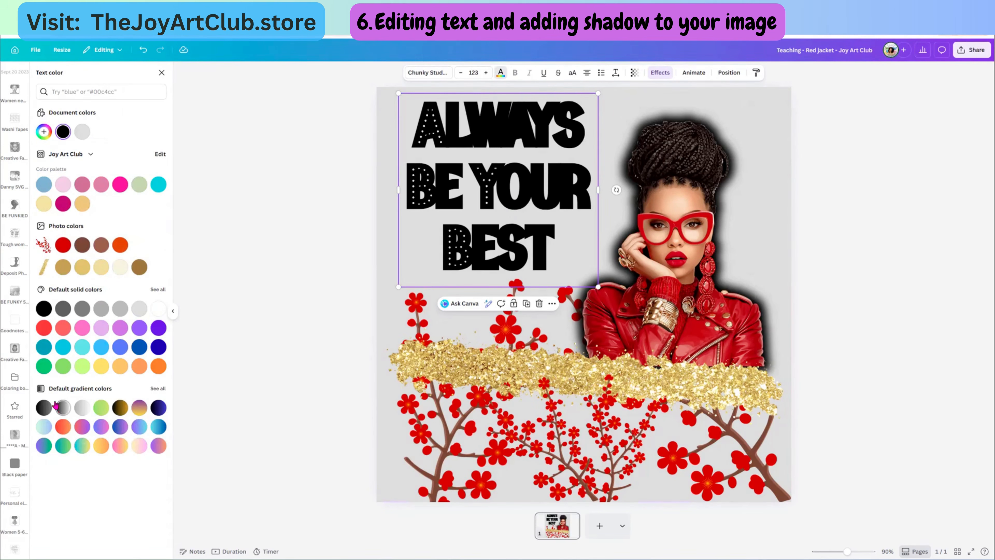
left_click(63, 245)
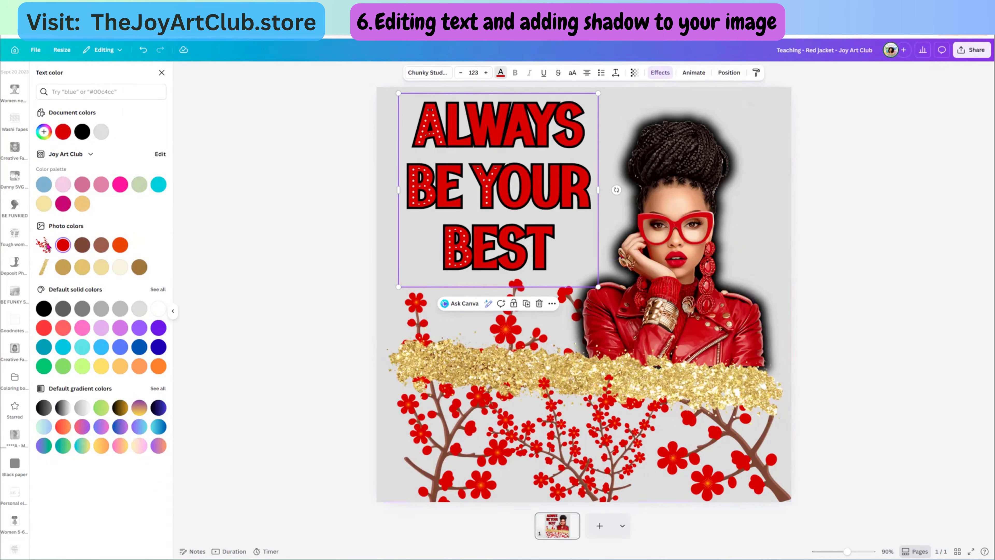
left_click(44, 132)
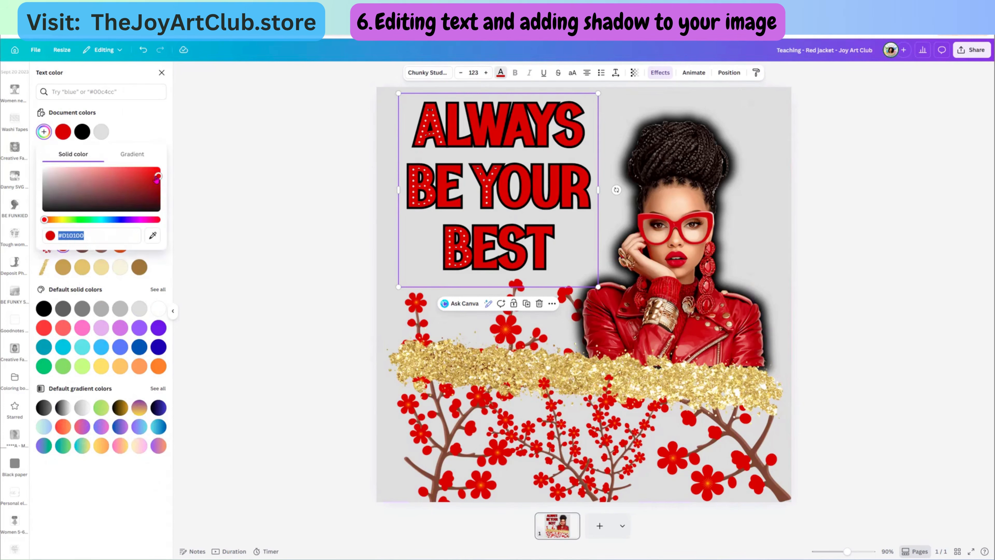
mouse_move(159, 180)
left_mouse_down()
mouse_move(120, 173)
mouse_move(154, 190)
mouse_move(154, 173)
left_mouse_up()
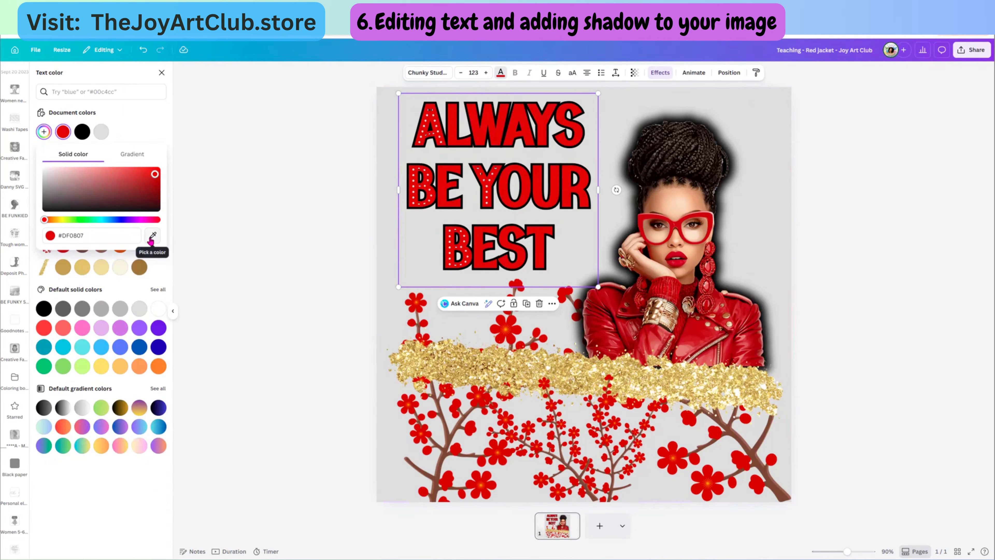
left_click(153, 236)
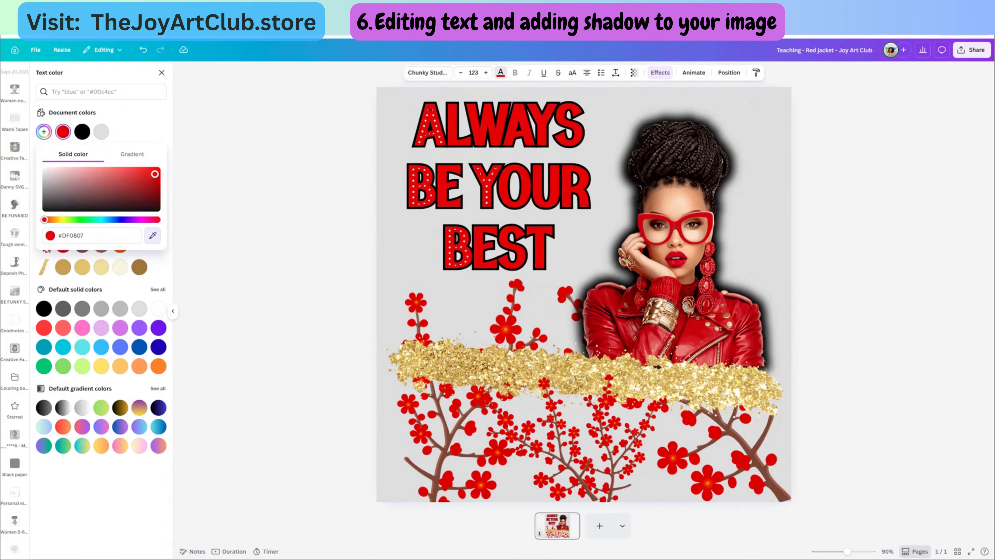
left_click(708, 227)
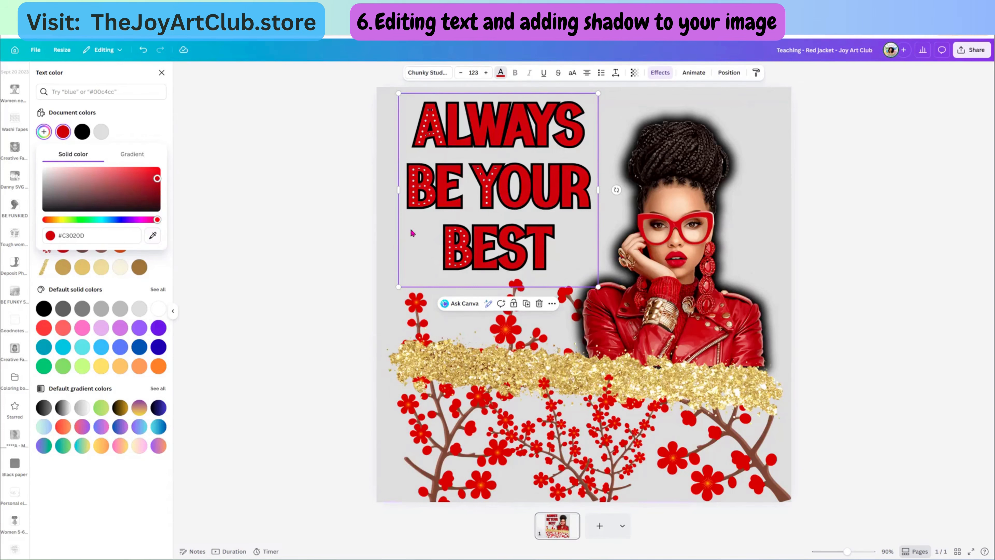
Try a gold #E2BD57 sampled from the glitter strip as the quote's text color, and undo it
left_click(153, 236)
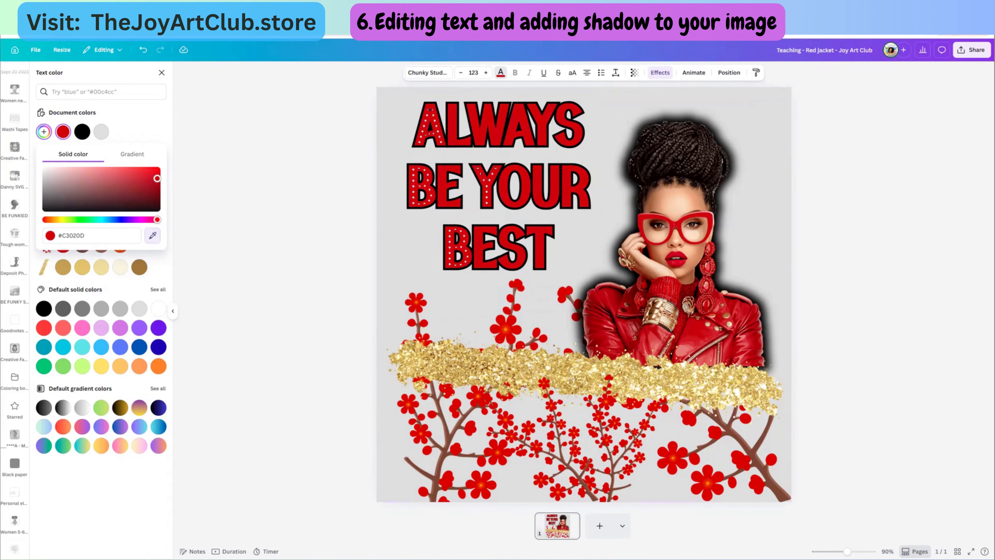
left_click(502, 369)
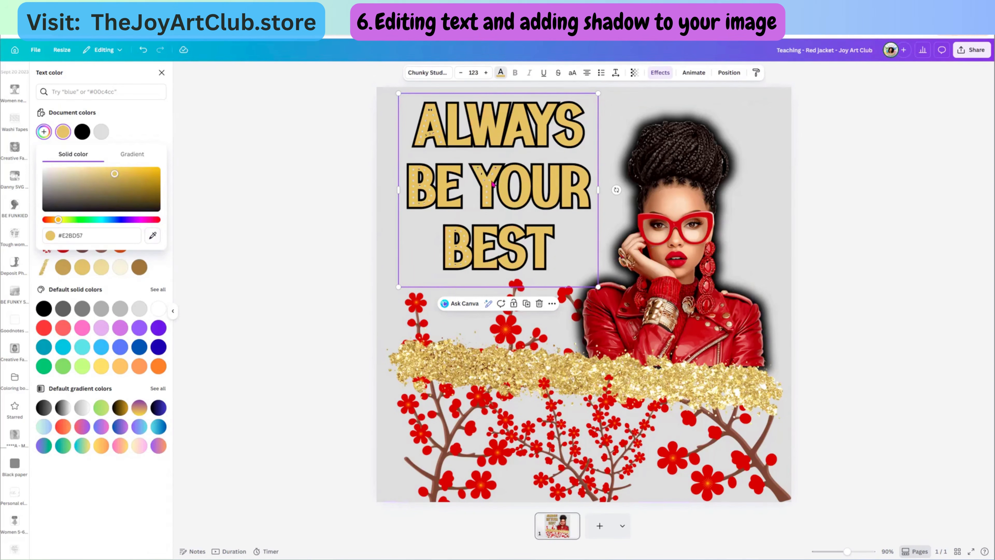
left_click(144, 51)
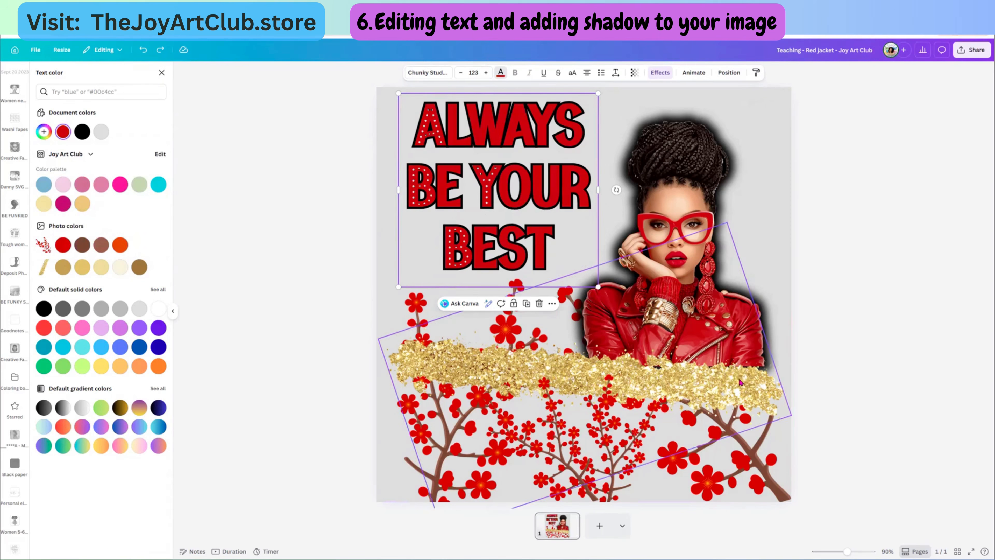
left_click(746, 465)
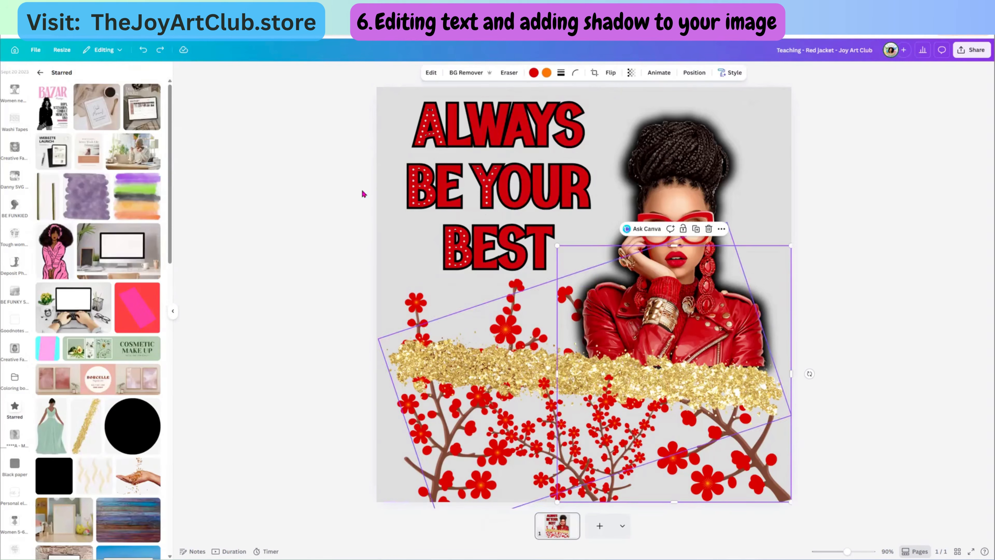
left_click(259, 149)
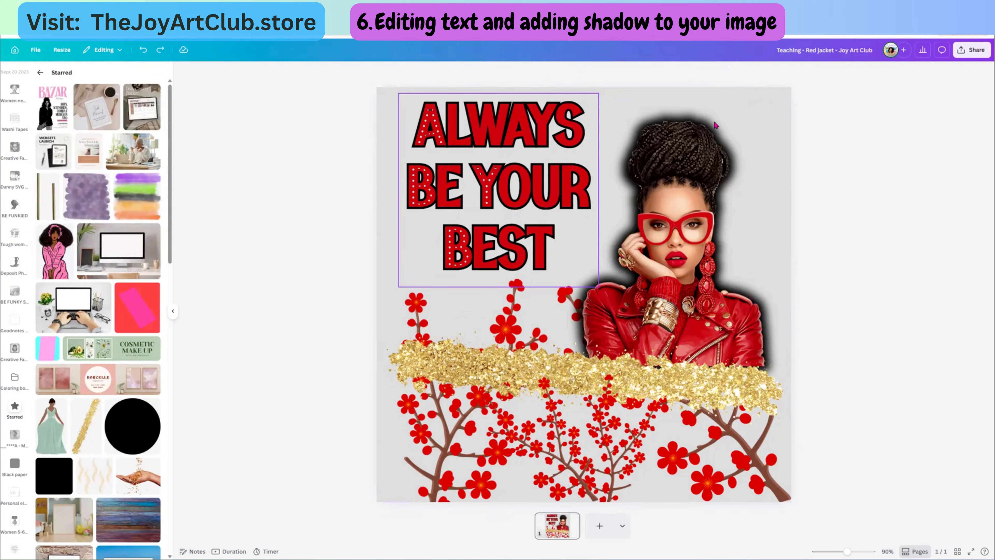
Crop the empty top of the portrait slightly, and reposition and enlarge the portrait against the page's right edge with its base behind the glitter
left_click(694, 191)
left_click_drag(671, 101, 672, 110)
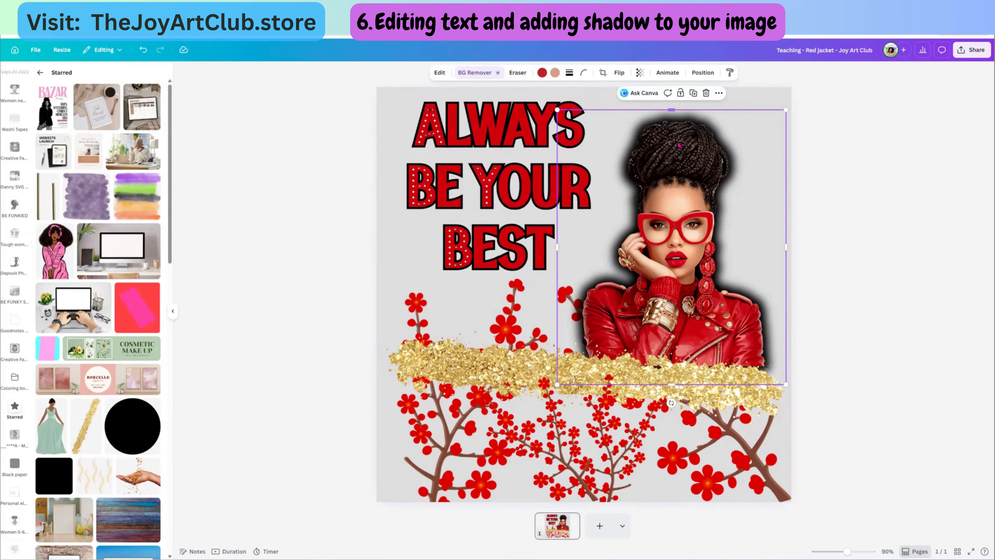
left_click_drag(678, 187, 683, 167)
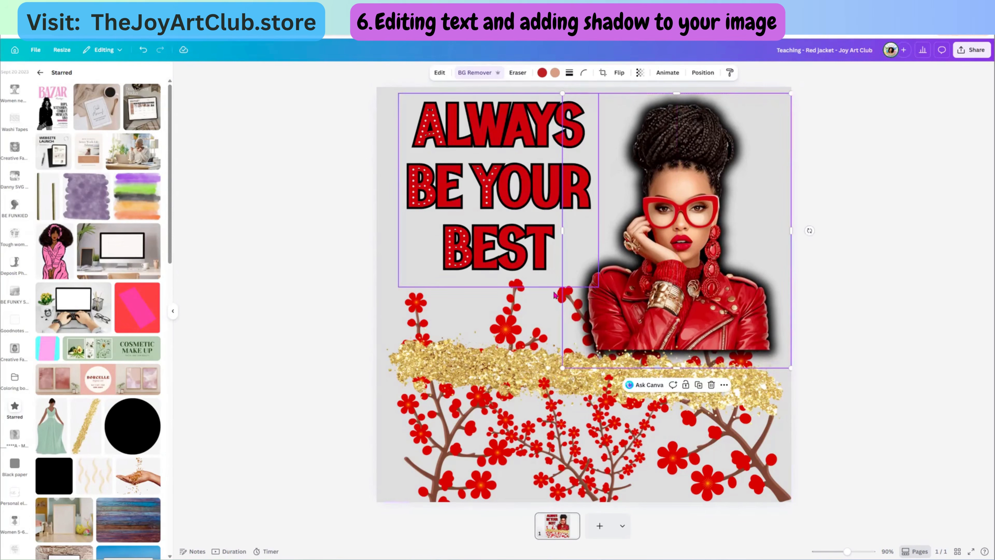
left_click_drag(562, 368, 521, 397)
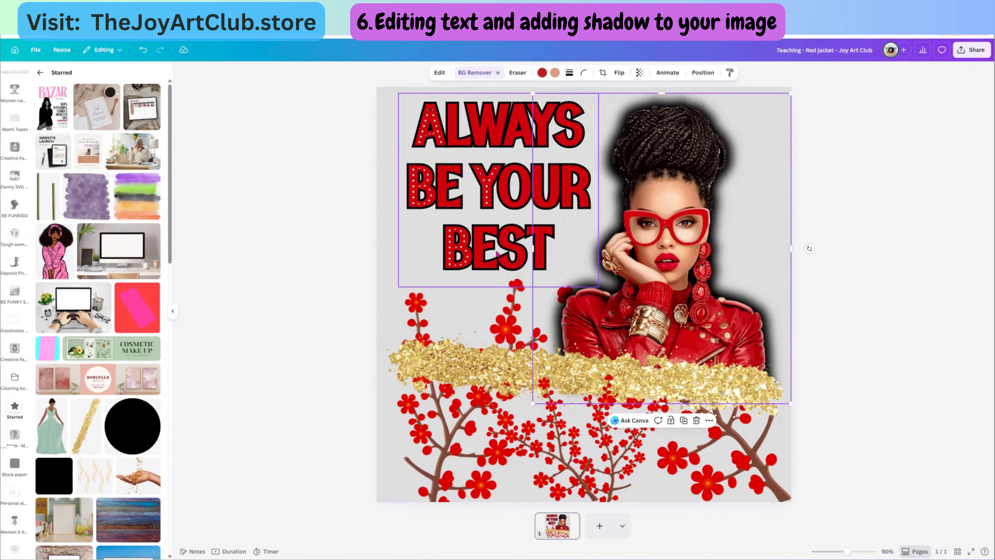
Move the quote to the page's left edge and enlarge it until it nearly reaches the portrait
left_click_drag(511, 253, 490, 250)
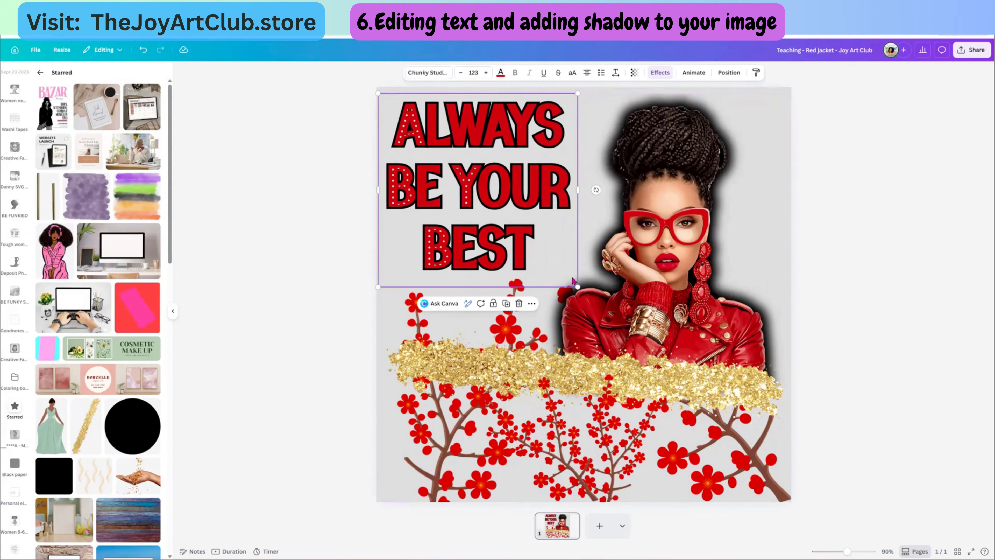
left_click_drag(577, 287, 609, 314)
Crop the empty right side of the portrait slightly and shift the portrait a little up and to the right
left_click(685, 203)
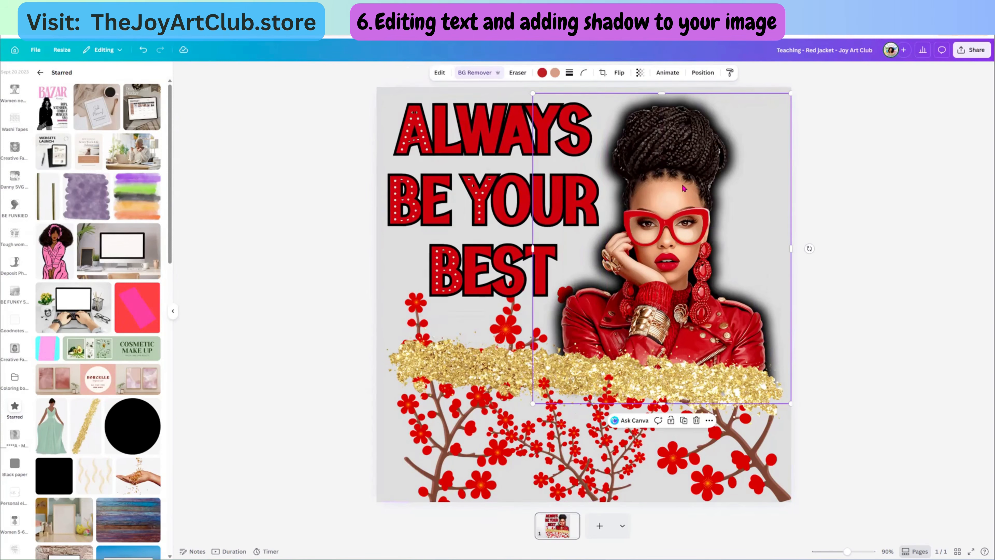
mouse_move(790, 251)
left_mouse_down()
mouse_move(773, 253)
mouse_move(783, 253)
left_mouse_up()
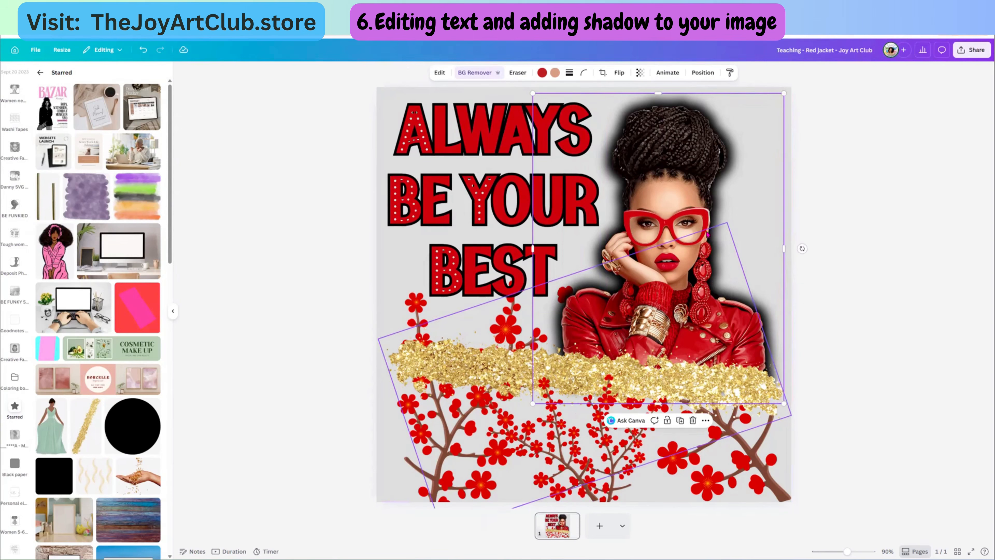
left_click_drag(708, 232, 697, 226)
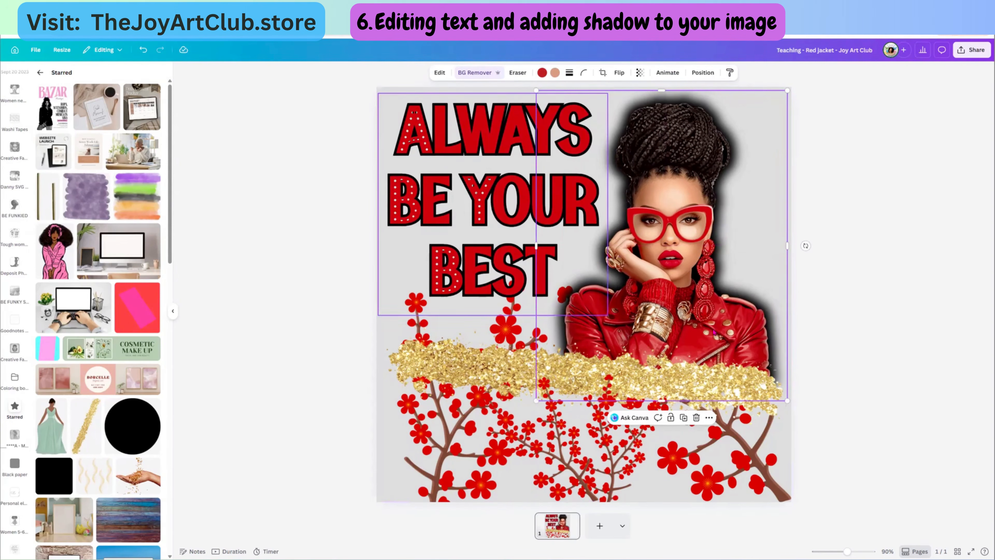
left_click(896, 424)
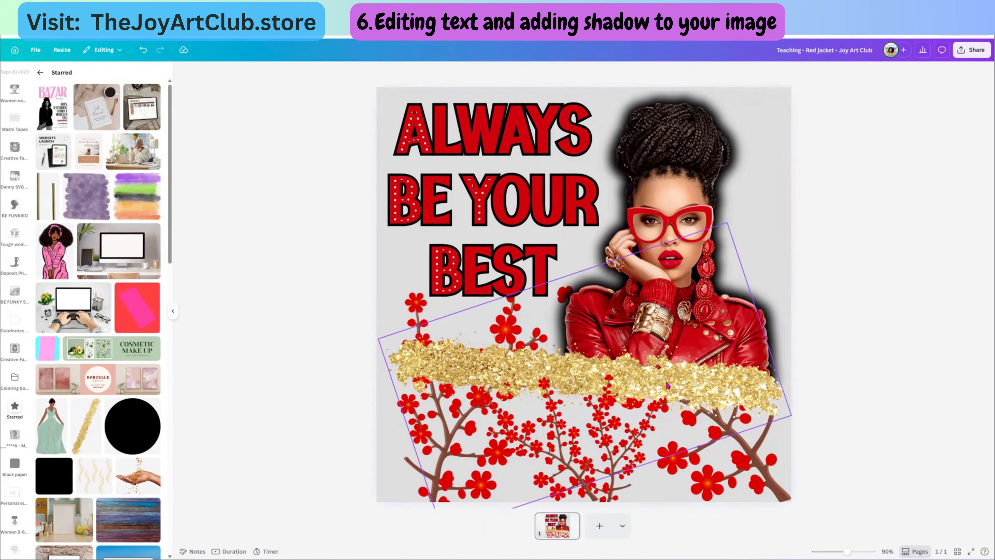
Lower the gold glitter strip, and enlarge and reposition the portrait from the page's top edge down to the strip
left_click(668, 385)
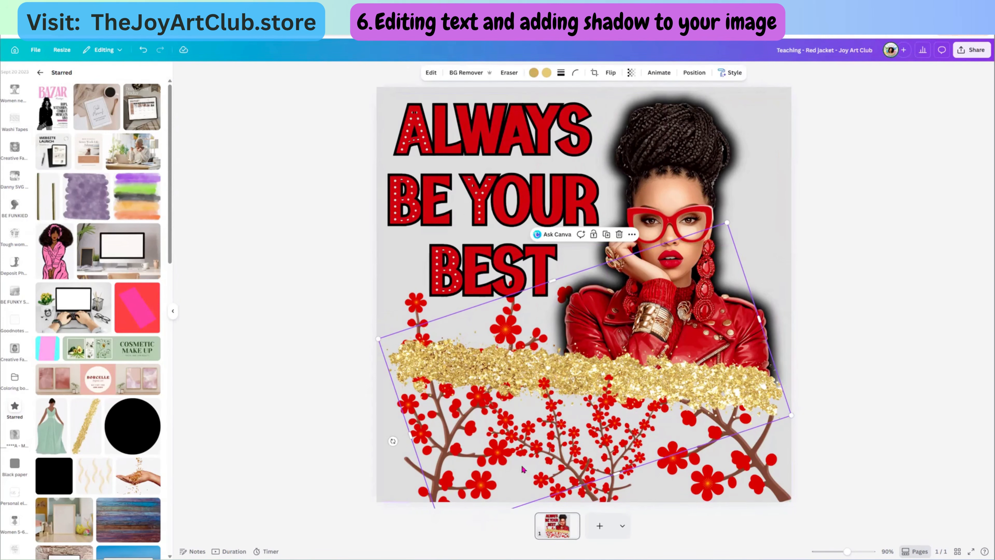
left_click_drag(708, 395, 694, 455)
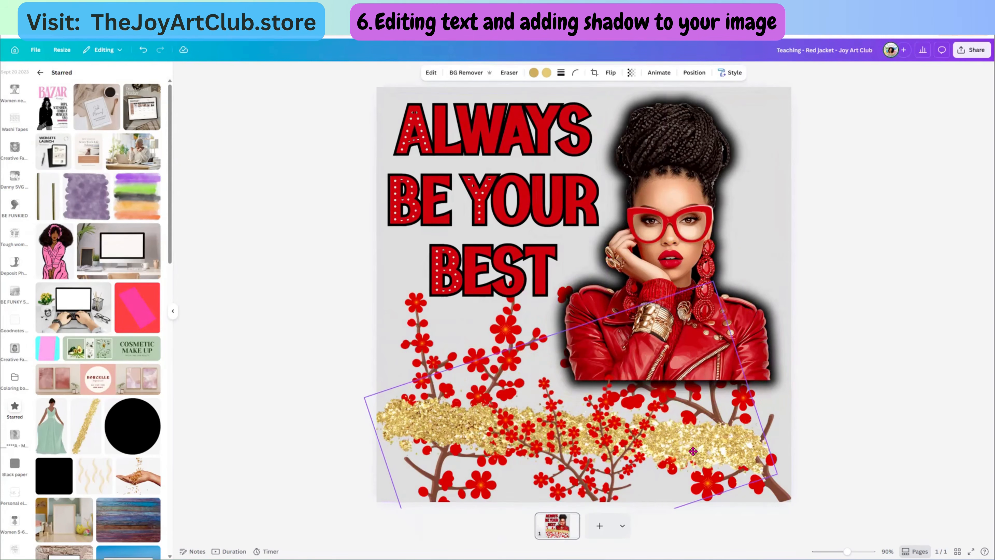
left_click_drag(682, 199, 676, 256)
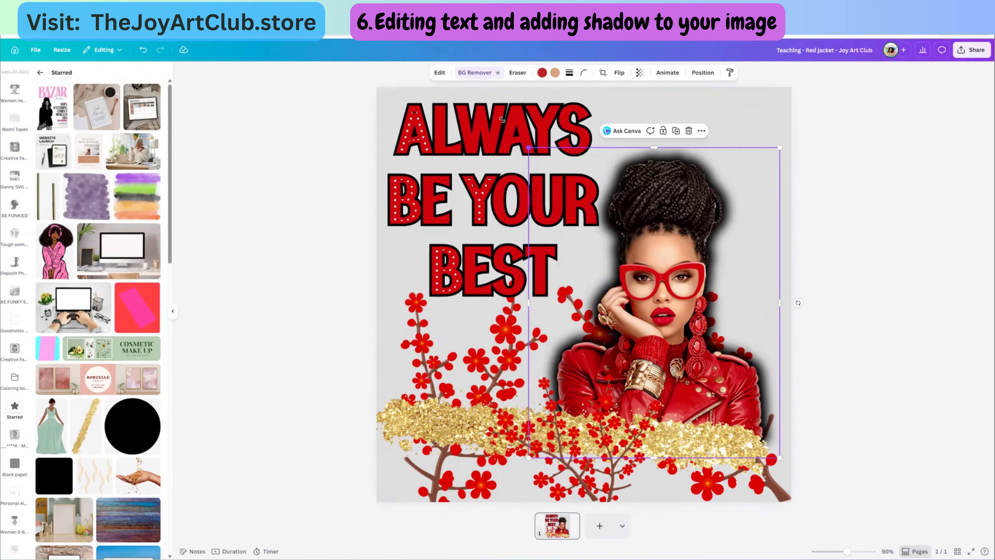
left_click_drag(529, 148, 476, 84)
left_click_drag(651, 232, 667, 235)
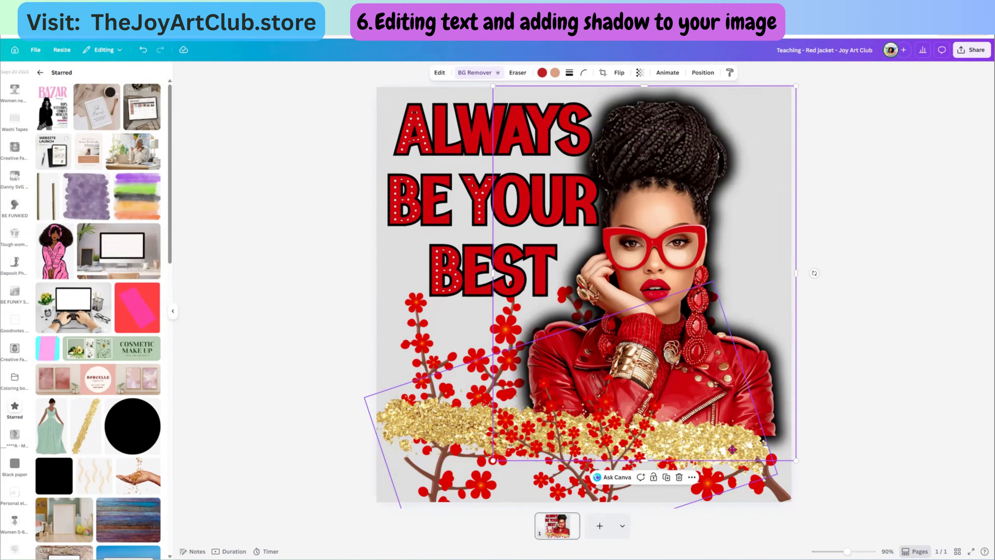
left_click_drag(407, 427, 426, 416)
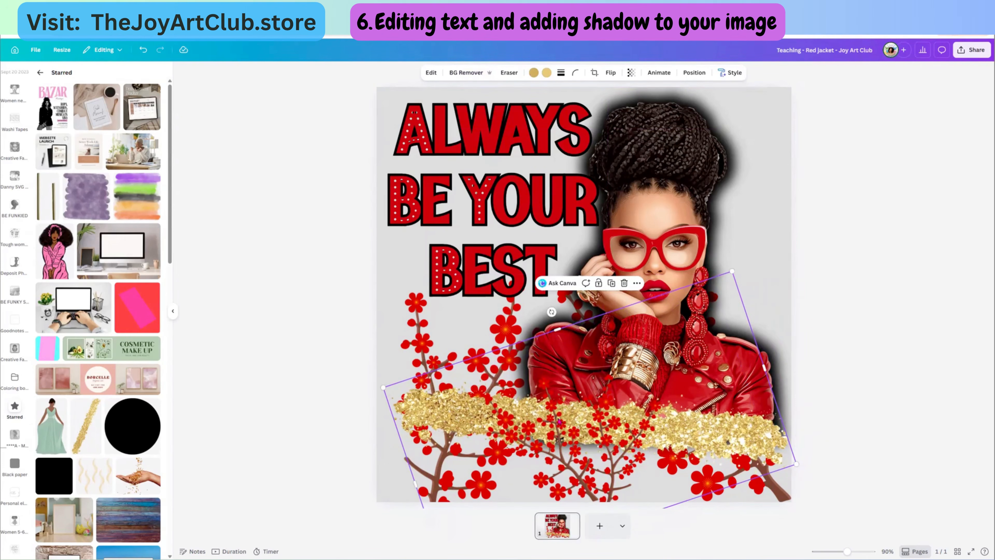
Shift the left blossom branch slightly to the left, below the quote
left_click(608, 454)
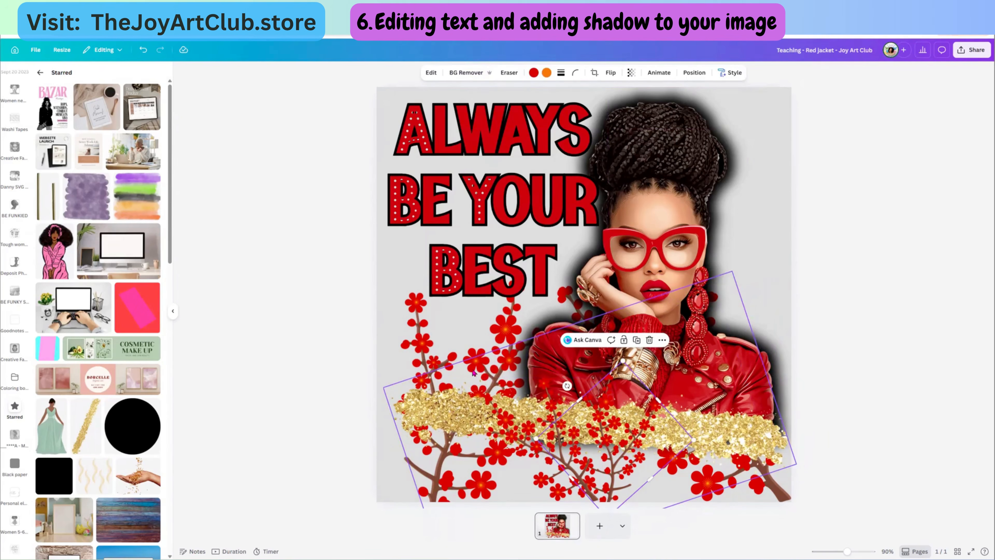
left_click(437, 359)
left_click_drag(432, 342, 426, 343)
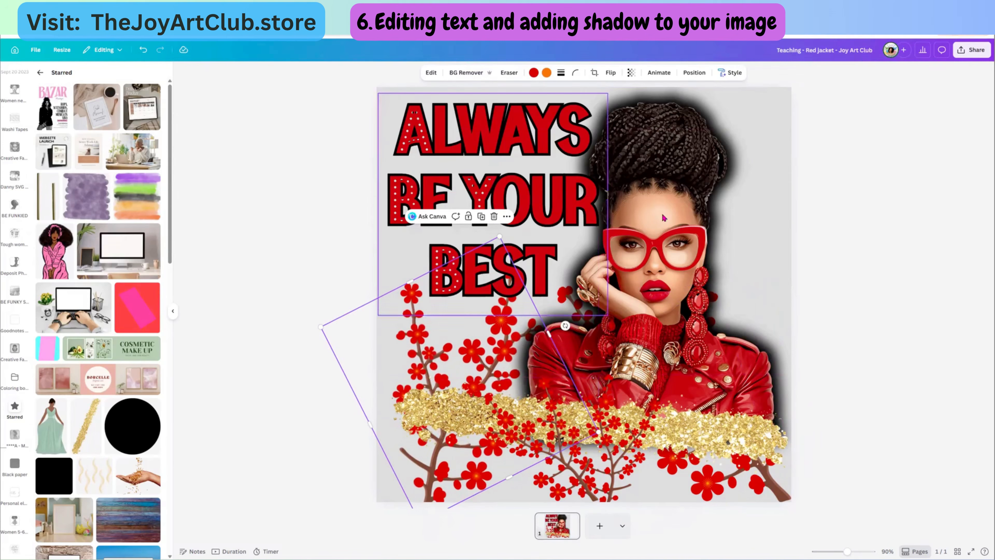
left_click(754, 185)
Search the graphics elements for "gold specks"
scroll(22, 137, "up", 1)
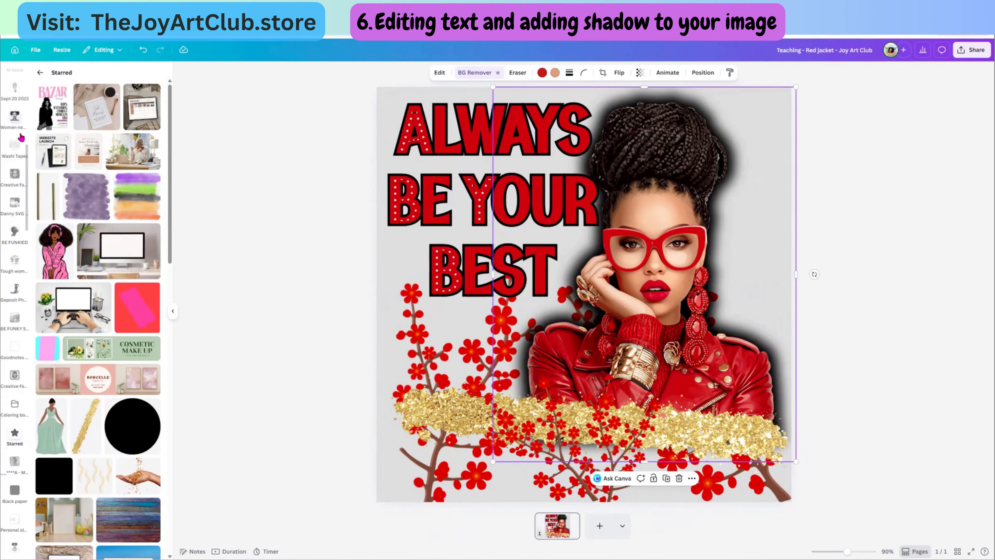
scroll(22, 137, "up", 10)
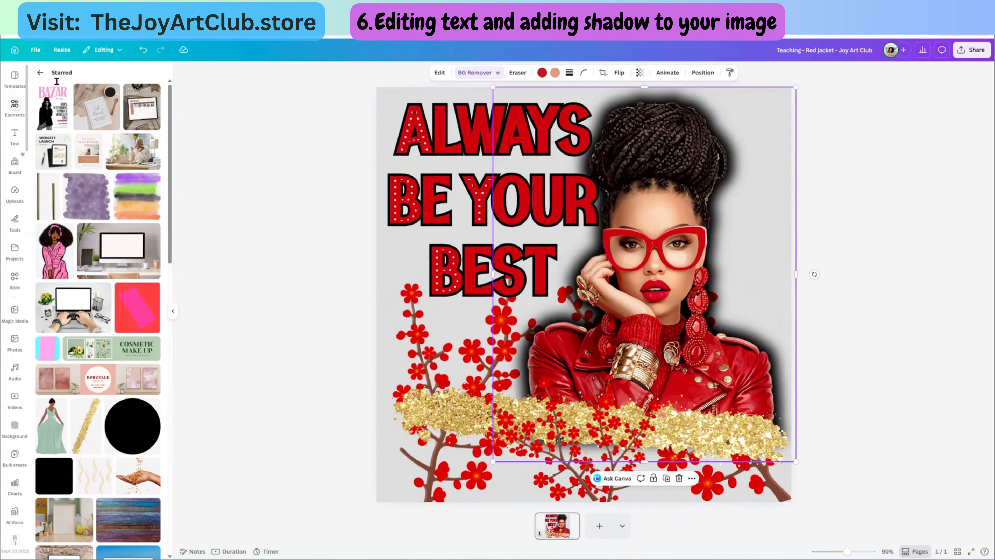
double_click(66, 78)
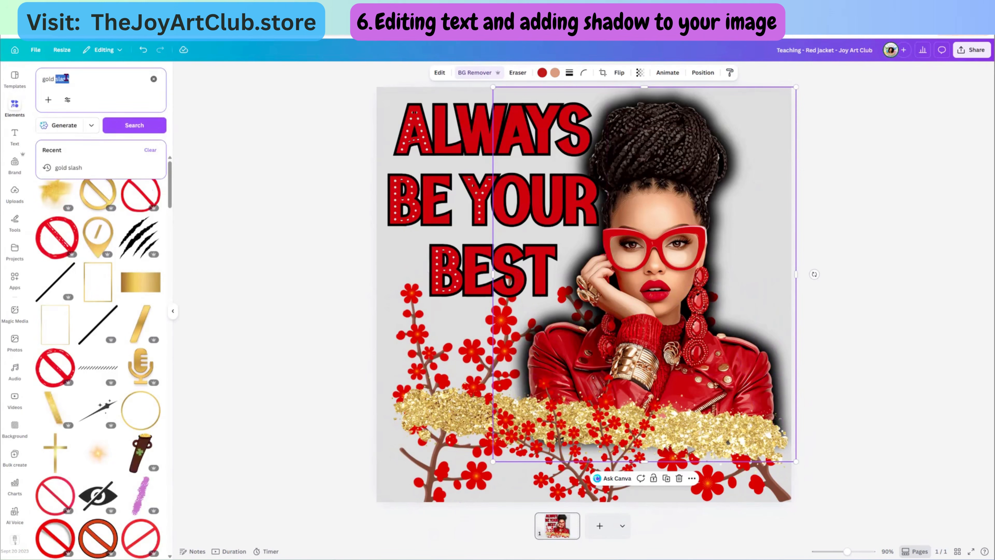
type("specks")
key("Return")
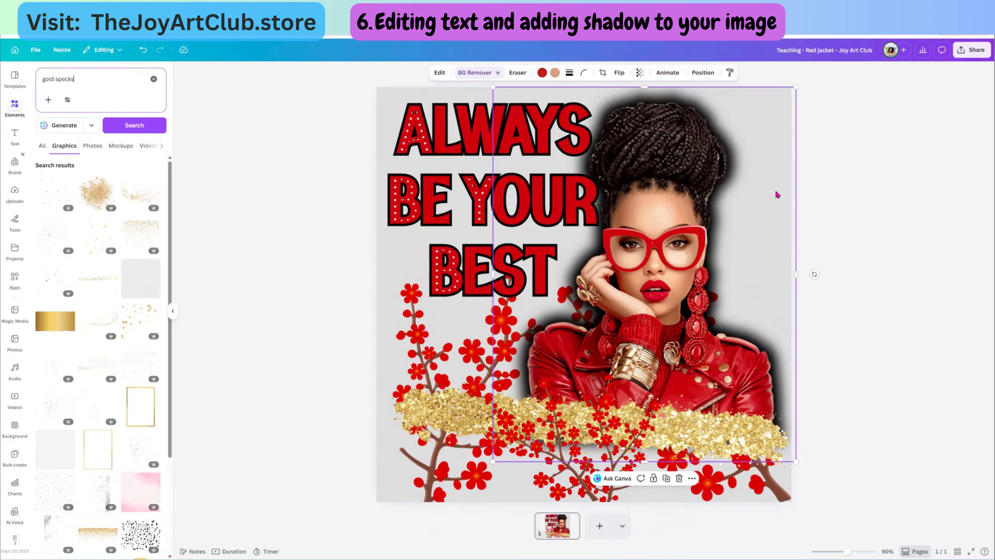
Add the falling gold confetti graphic and scale it down over the page's upper right area
left_click(142, 323)
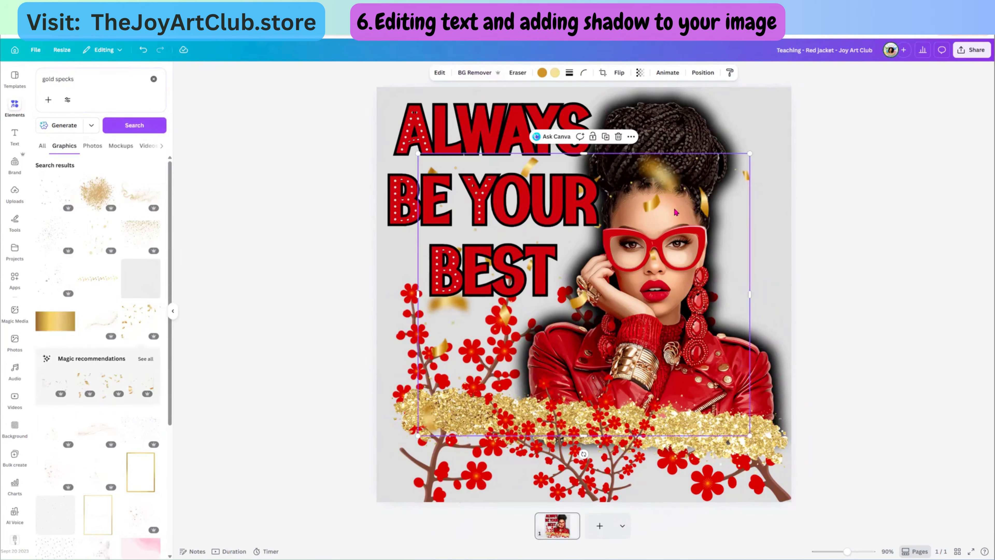
left_click_drag(744, 163, 797, 114)
left_click_drag(801, 387, 693, 294)
left_click_drag(674, 162, 785, 157)
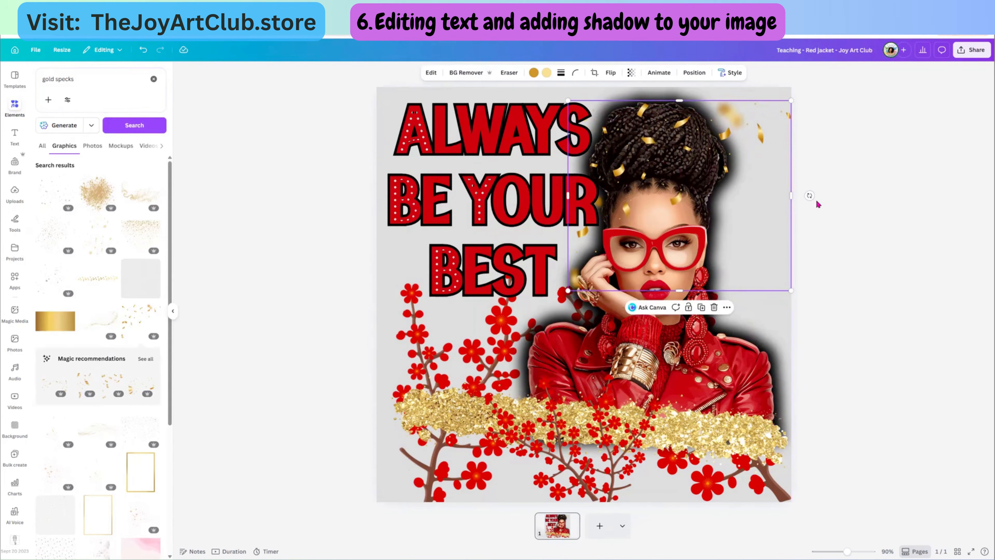
Rotate the confetti a quarter turn, and adjust its size and position in the page's upper right corner over the portrait's head
left_click_drag(809, 195, 775, 325)
left_click_drag(638, 393, 699, 384)
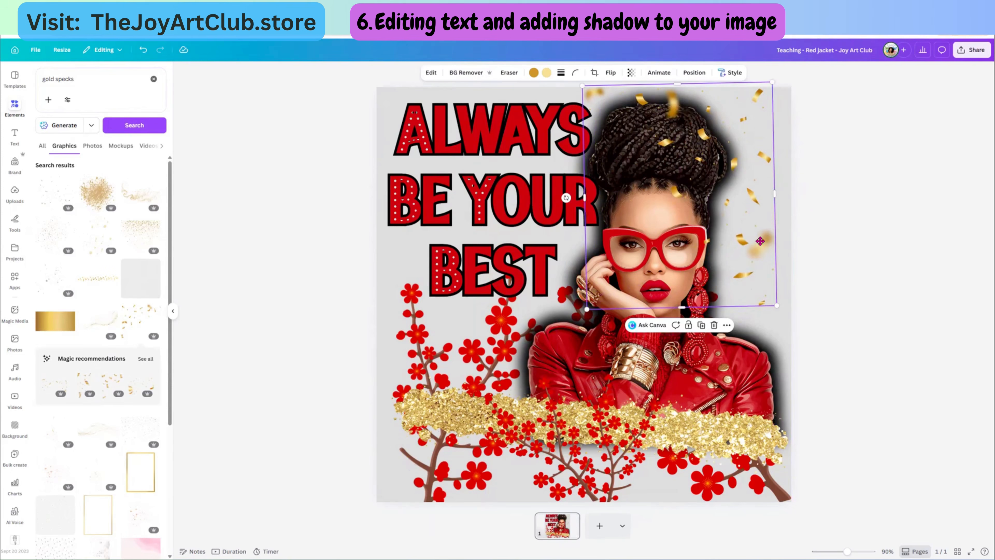
left_click_drag(754, 237, 769, 242)
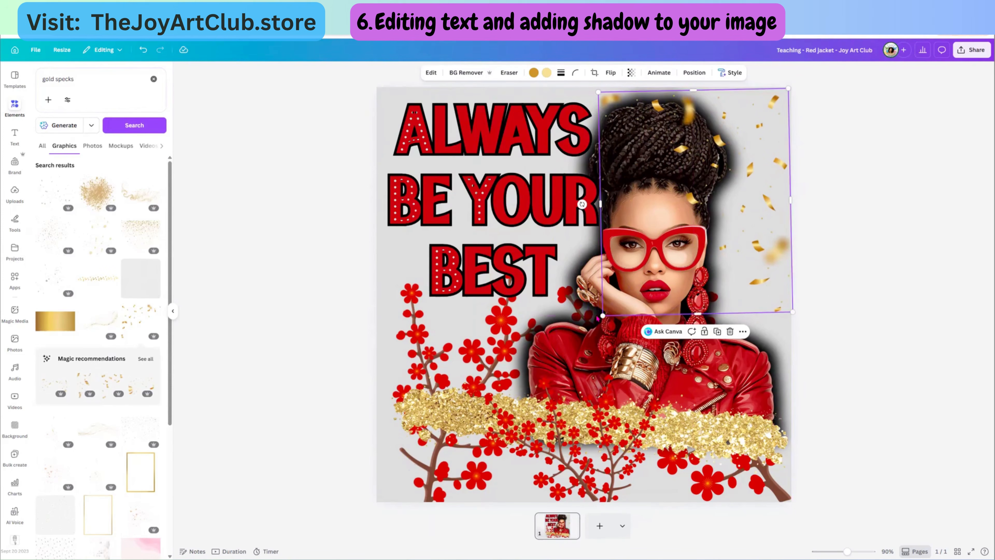
left_click_drag(602, 315, 538, 378)
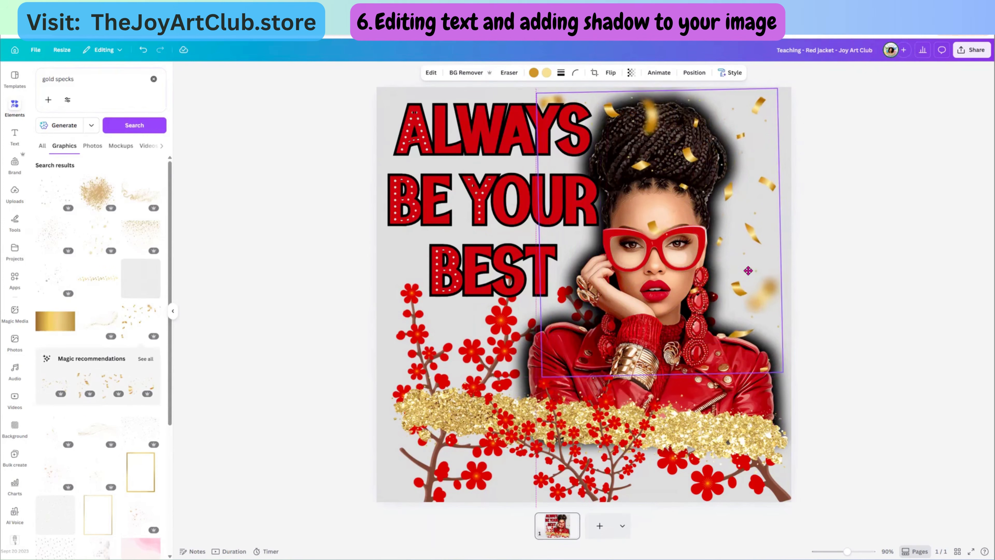
mouse_move(763, 272)
left_mouse_down()
mouse_move(746, 270)
mouse_move(757, 269)
left_mouse_up()
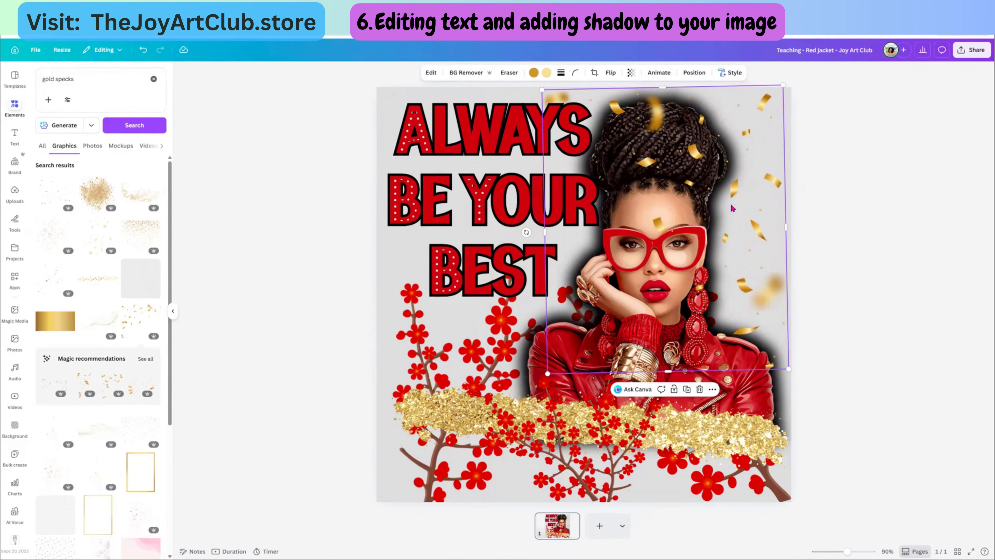
left_click_drag(526, 232, 532, 231)
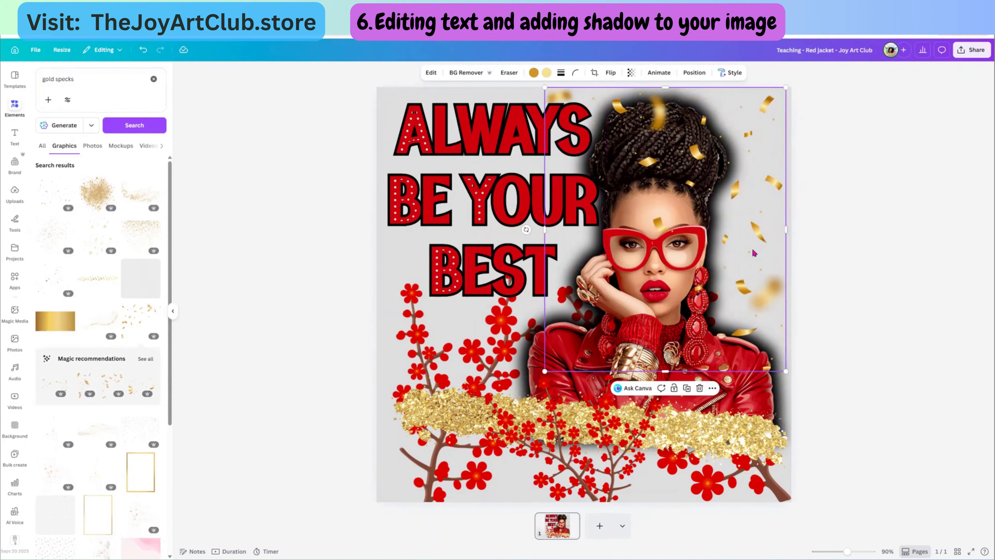
left_click_drag(751, 248, 757, 251)
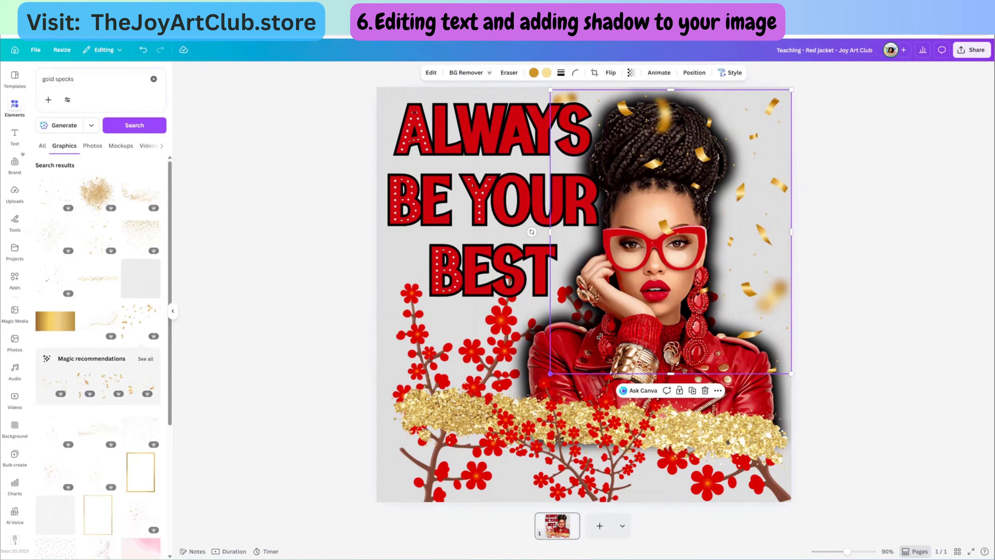
left_click_drag(600, 336, 617, 320)
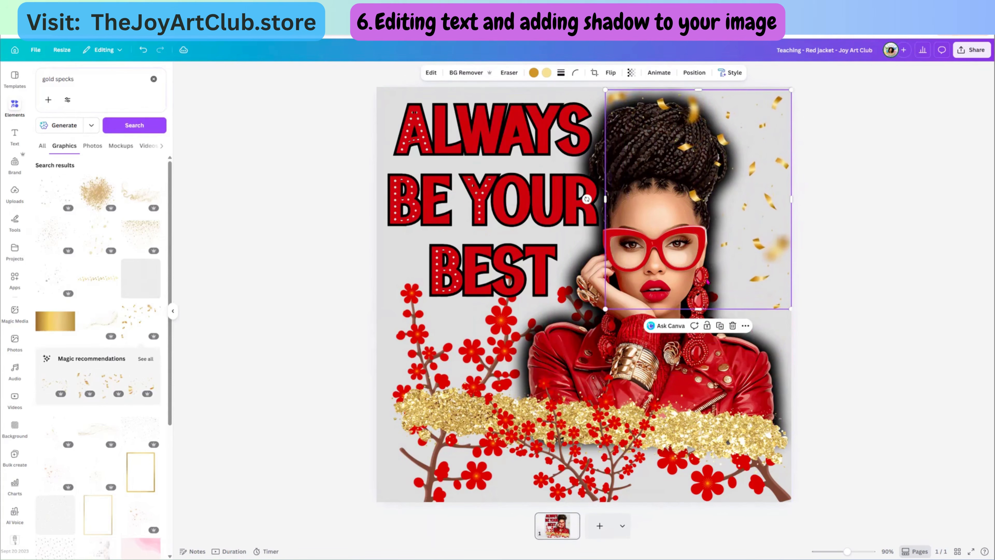
Duplicate the confetti, rotate the copy diagonally and place it below the quote, over the left blossoms
left_click(723, 330)
left_click_drag(748, 219, 750, 414)
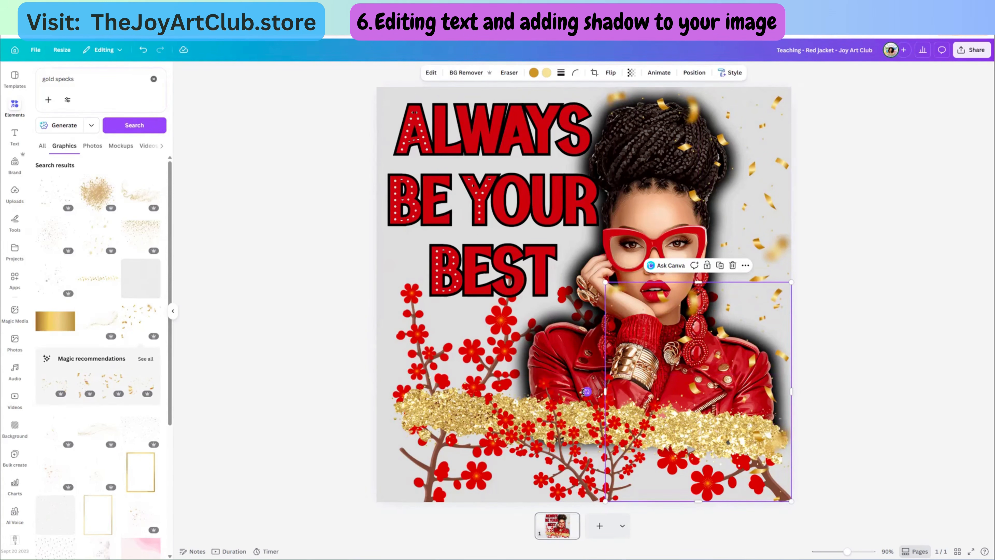
left_click_drag(587, 390, 521, 279)
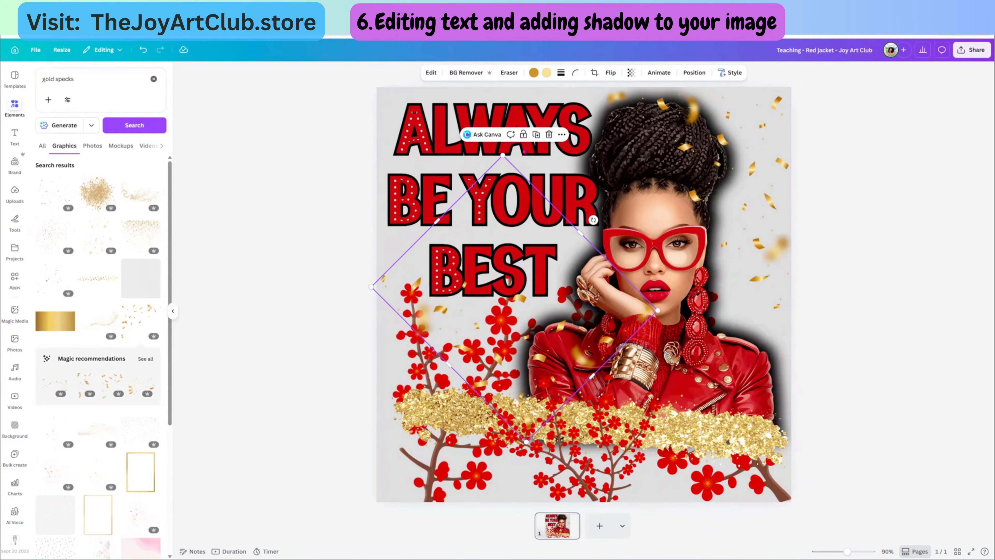
Place another diagonal confetti copy over the portrait's jacket and the right end of the glitter strip, and rotate it
left_click_drag(520, 261, 718, 314)
left_click_drag(714, 312, 703, 325)
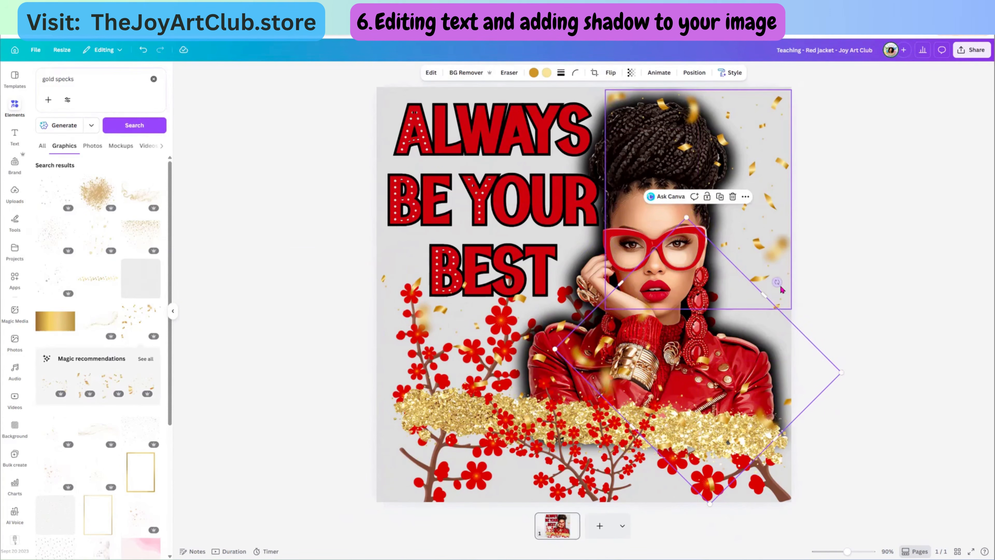
left_click(781, 288)
left_click(766, 313)
left_click_drag(777, 281, 610, 270)
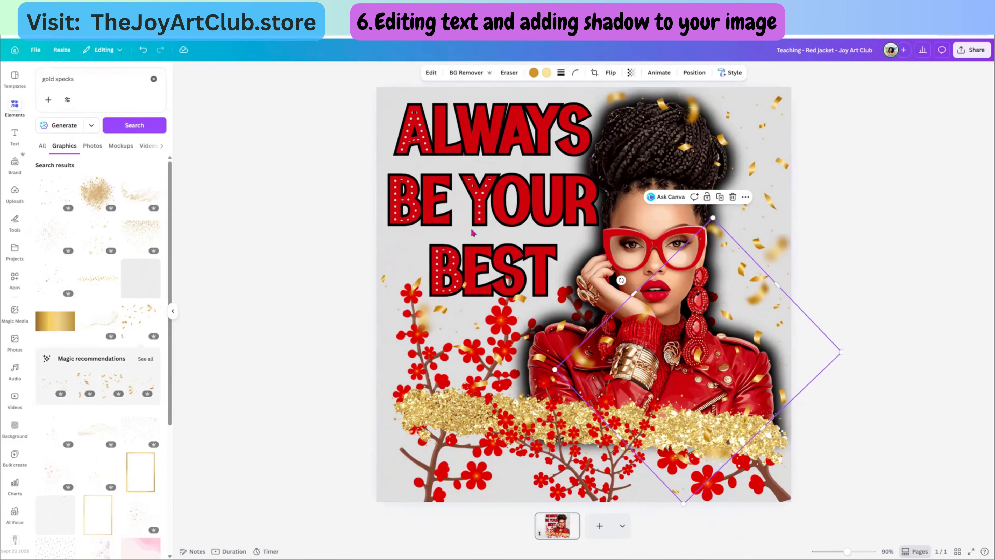
Duplicate the jacket confetti, move the copy over the quote and rotate it so the gold pieces scatter around the lettering
left_click(720, 197)
left_click_drag(729, 341, 449, 170)
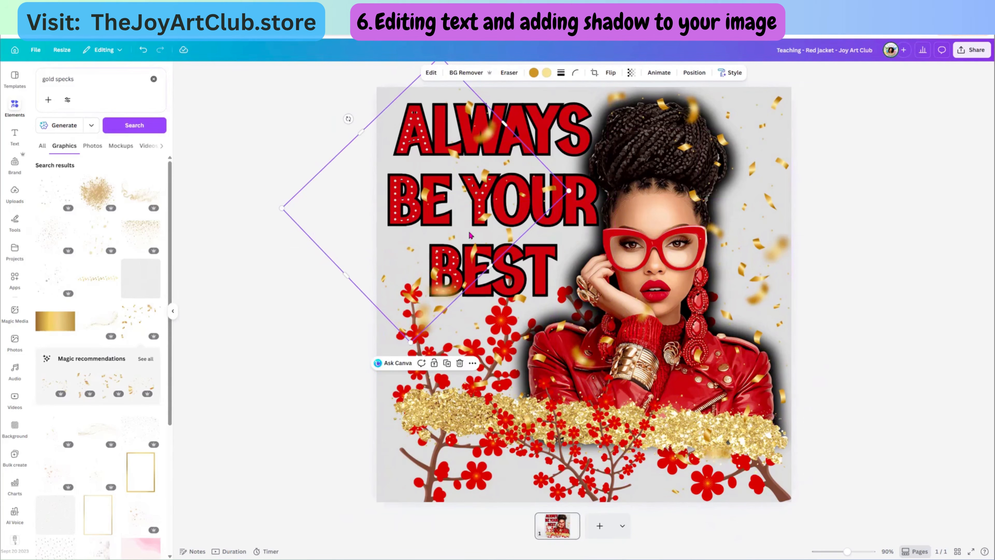
left_click_drag(348, 119, 492, 246)
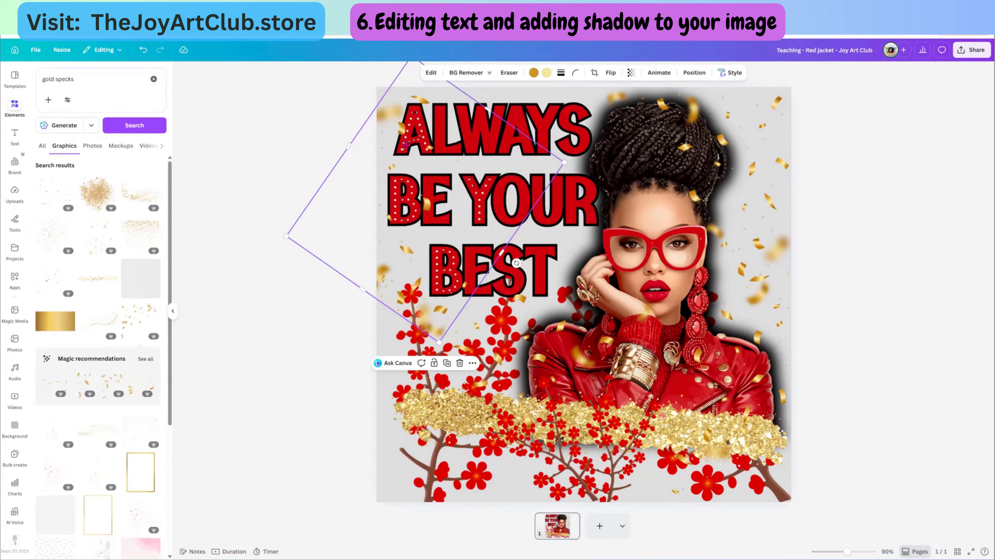
left_click_drag(390, 148, 450, 162)
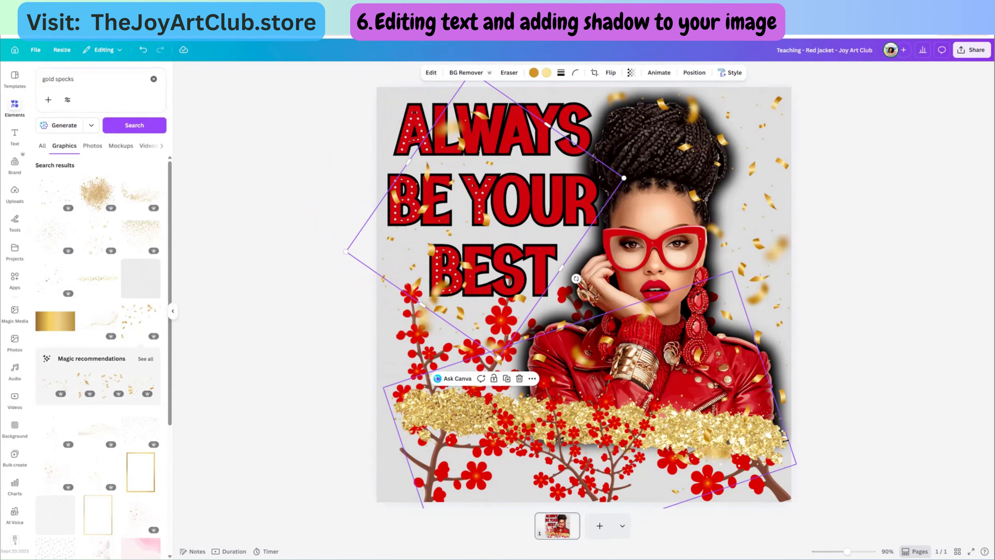
left_click(786, 441)
left_click(792, 416)
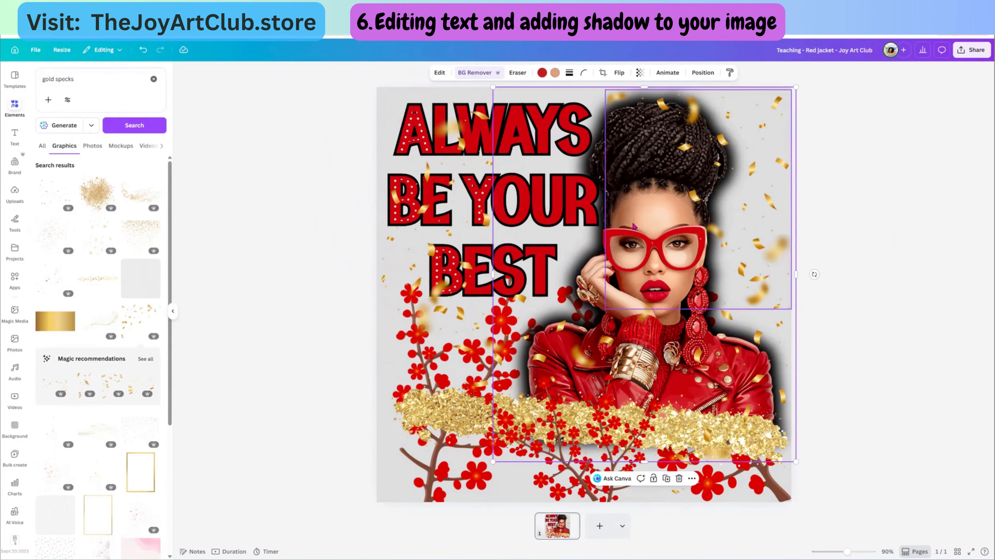
left_click(412, 121)
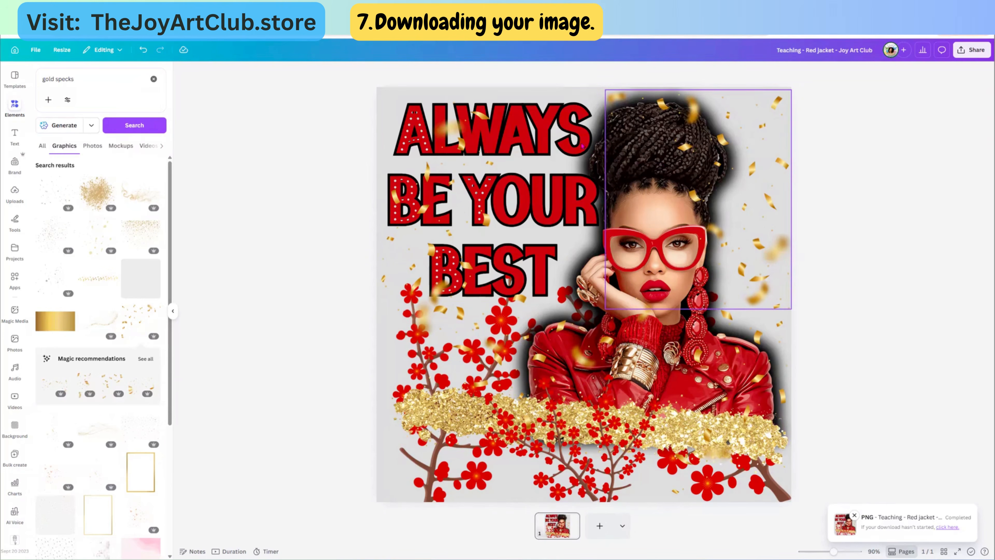
left_click(431, 89)
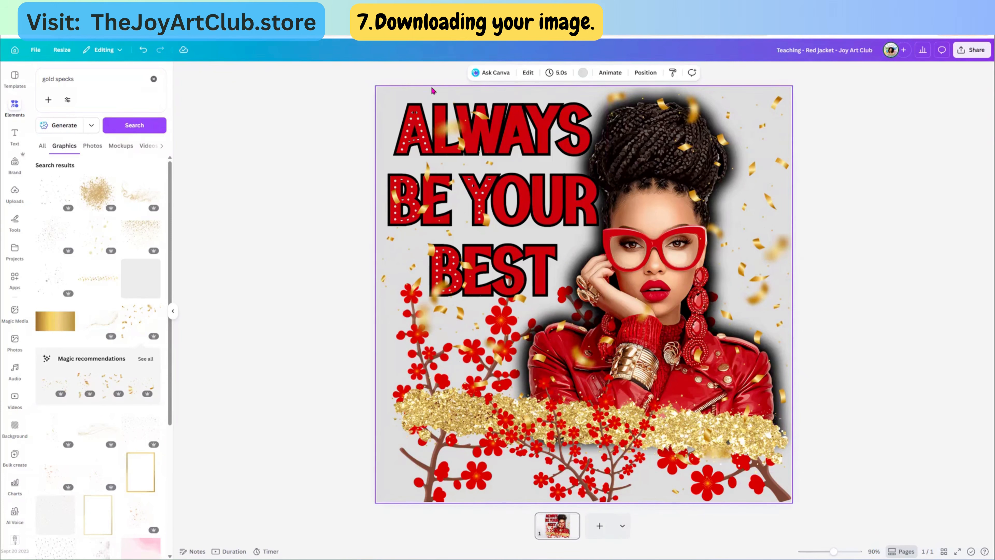
Change the page's background color from the default solid colors to white
left_click(583, 73)
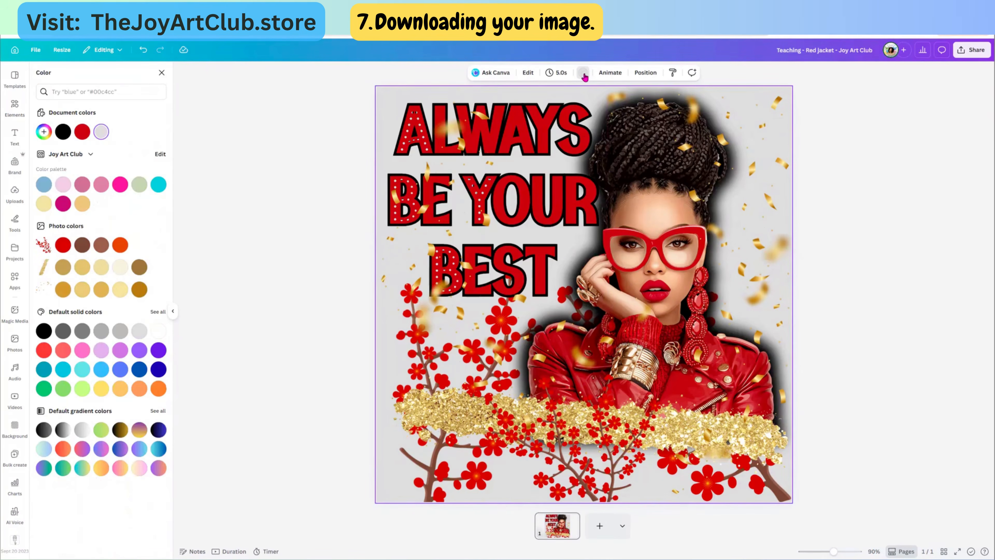
left_click(158, 332)
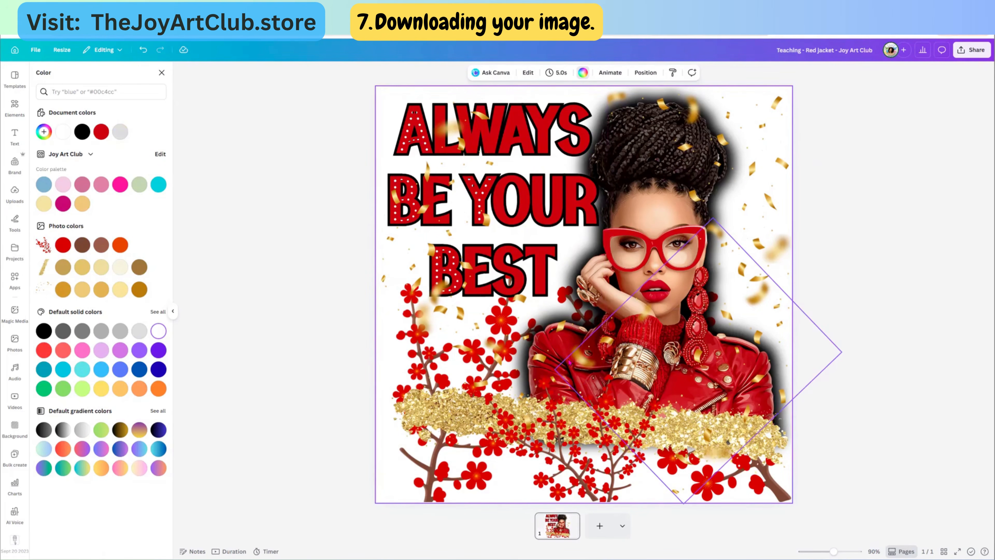
Download the design as a PNG with transparent background, with the size multiplier set to 3 for 6,000 × 6,000 px
left_click(974, 55)
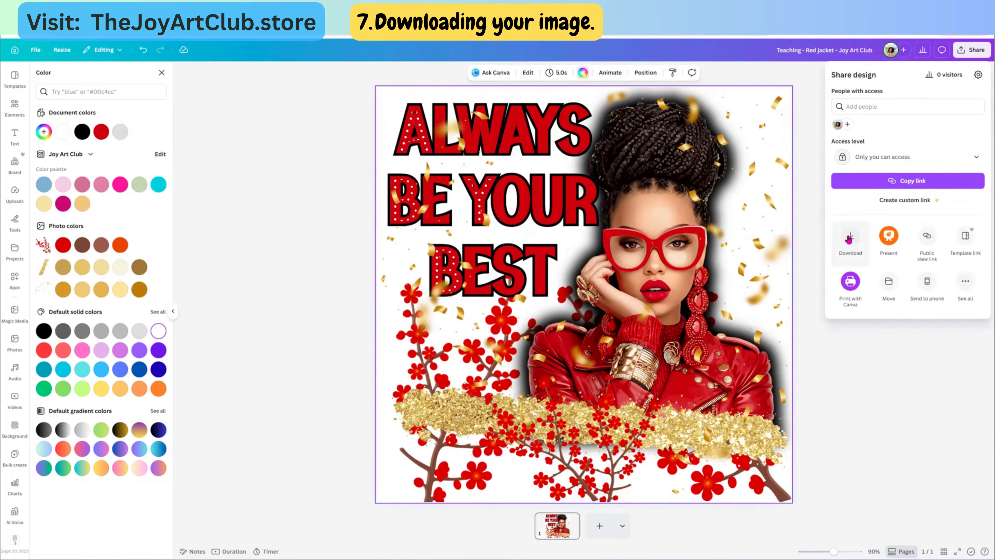
left_click(849, 238)
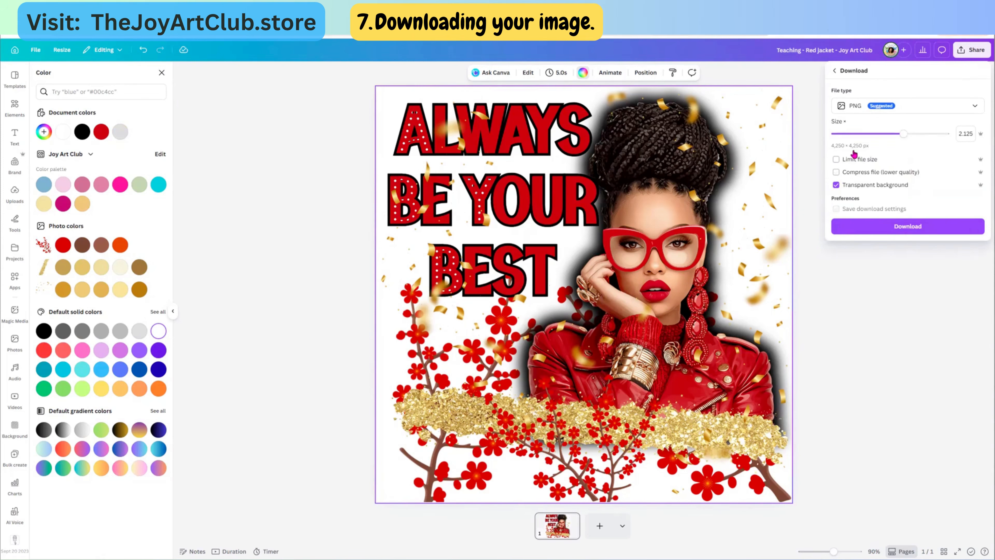
left_click_drag(904, 134, 943, 141)
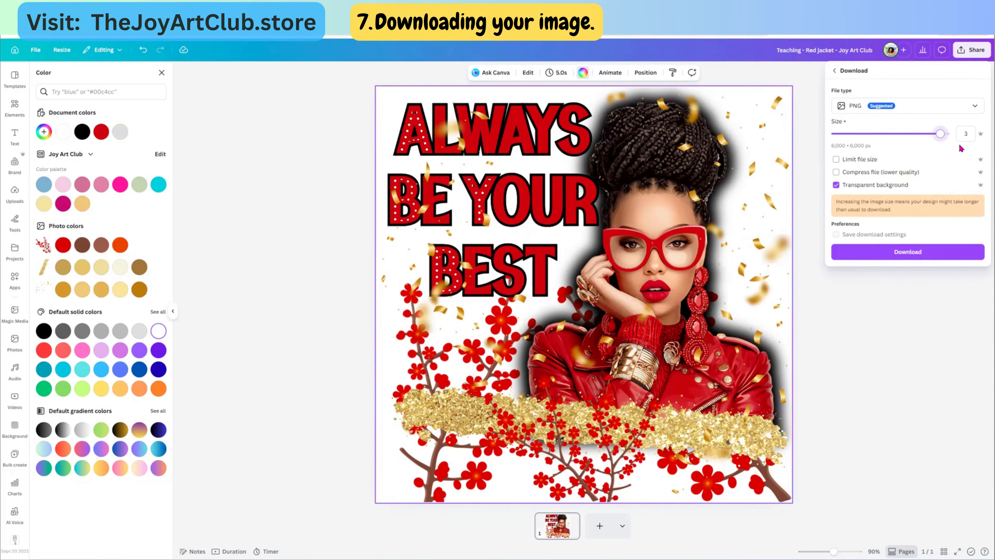
left_click_drag(940, 134, 898, 137)
mouse_move(940, 136)
left_mouse_down()
mouse_move(913, 137)
mouse_move(939, 143)
left_mouse_up()
mouse_move(939, 140)
left_mouse_down()
mouse_move(910, 135)
mouse_move(940, 133)
left_mouse_up()
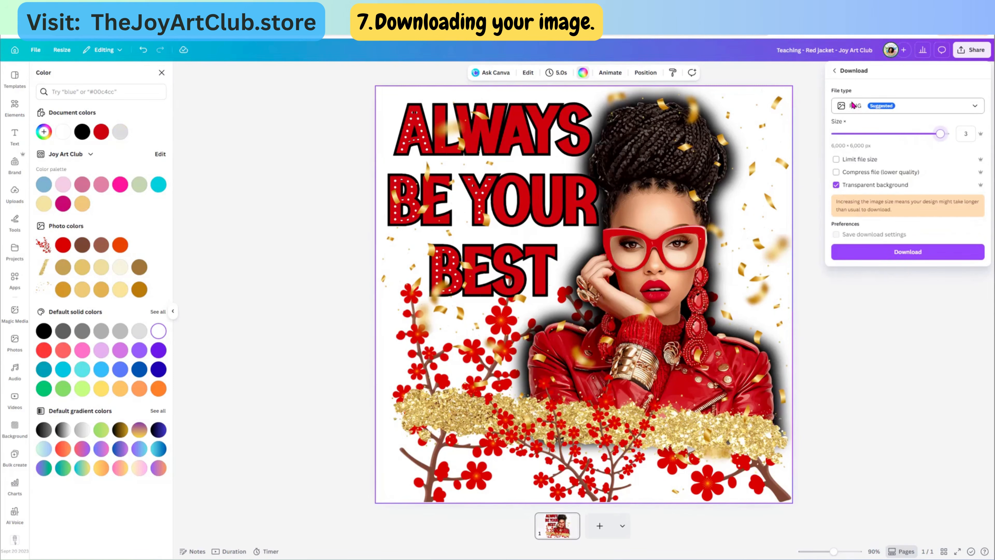
left_click(881, 255)
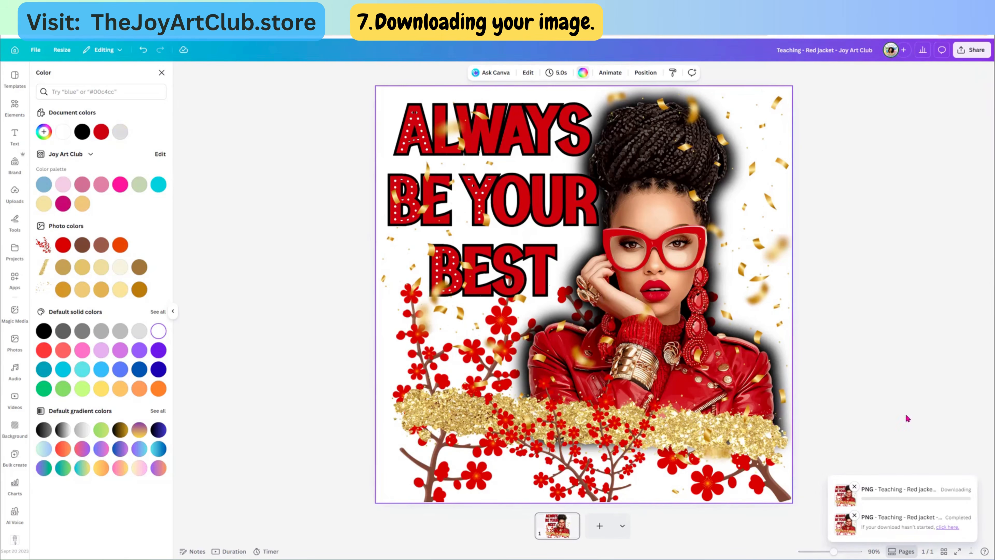